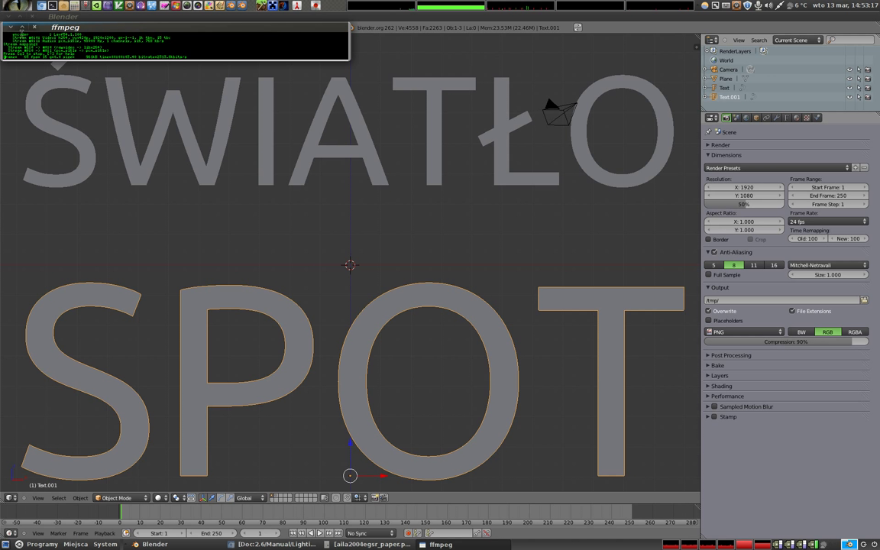
- Delete the ŚWIATŁO and SPOT text objects from the scene
{"action": "left_click", "coordinate": [11, 28]}
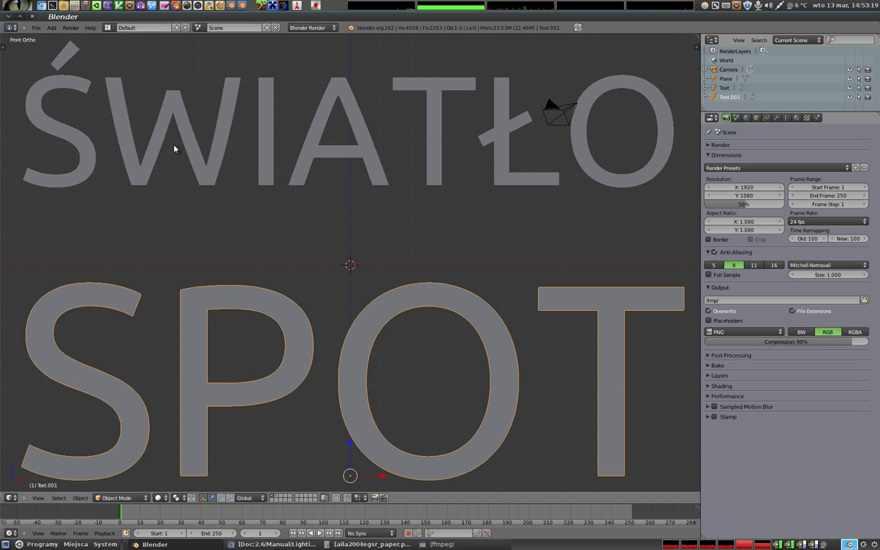
{"action": "right_click", "coordinate": [314, 145]}
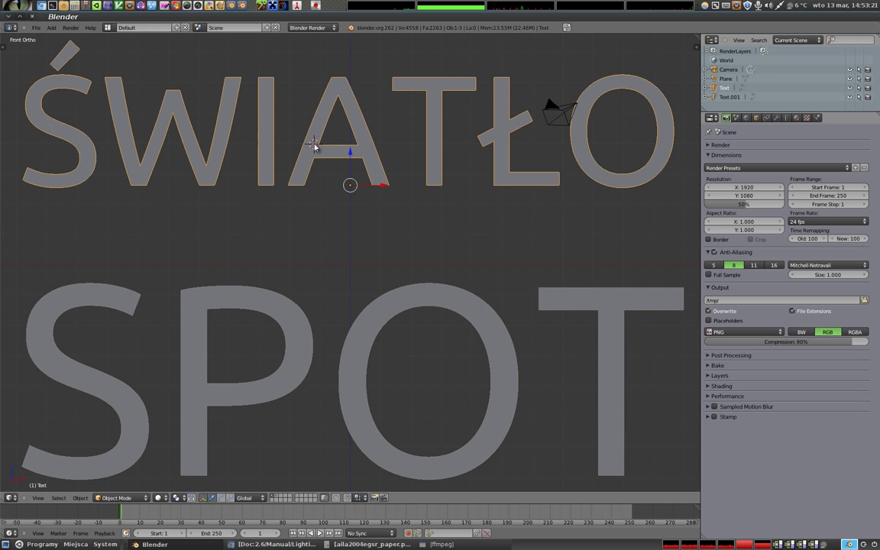
{"action": "key", "text": "x"}
{"action": "left_click", "coordinate": [315, 146]}
{"action": "right_click", "coordinate": [425, 301]}
{"action": "key", "text": "x"}
{"action": "left_click", "coordinate": [410, 303]}
- Recenter and frame the camera and plane, then switch to the browser showing the Blender Wiki
{"action": "key", "text": "Home"}
{"action": "scroll", "coordinate": [235, 377], "scroll_direction": "down", "scroll_amount": 2}
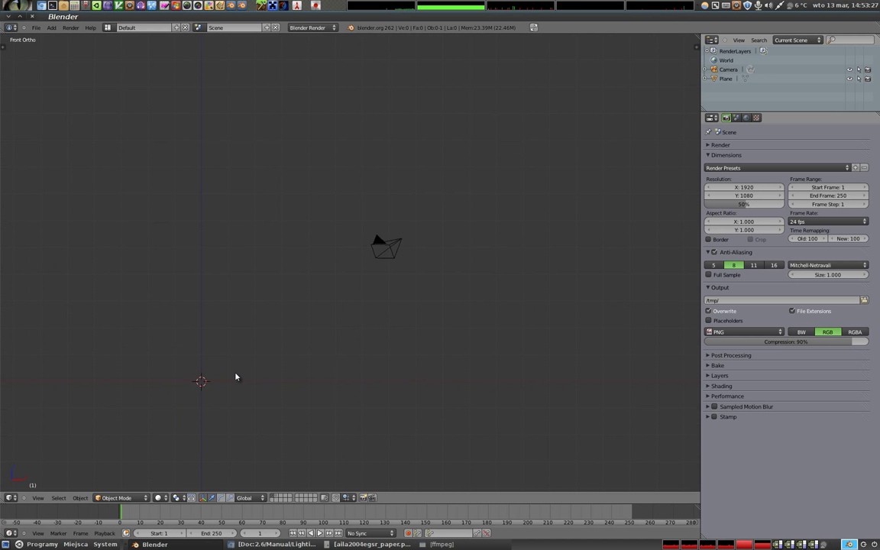
{"action": "middle_click_drag", "start_coordinate": [255, 385], "coordinate": [358, 299], "text": "shift"}
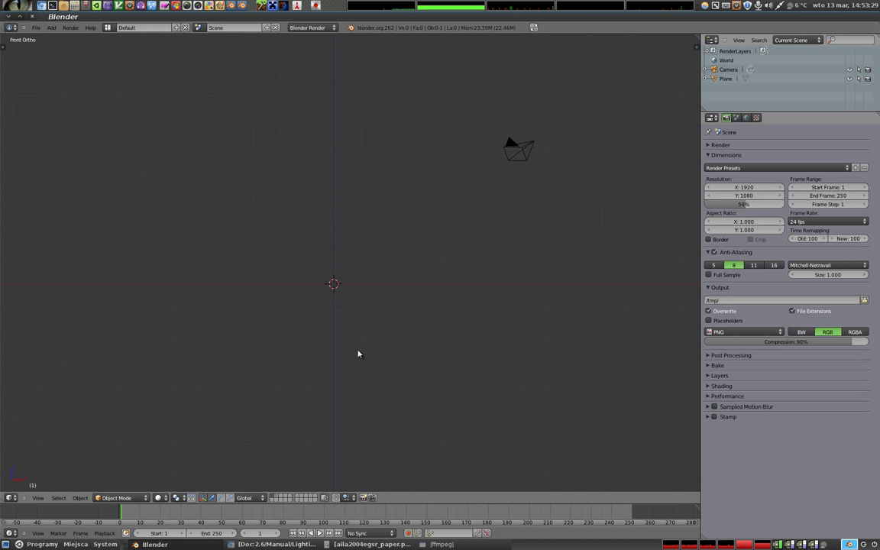
{"action": "left_click", "coordinate": [281, 545]}
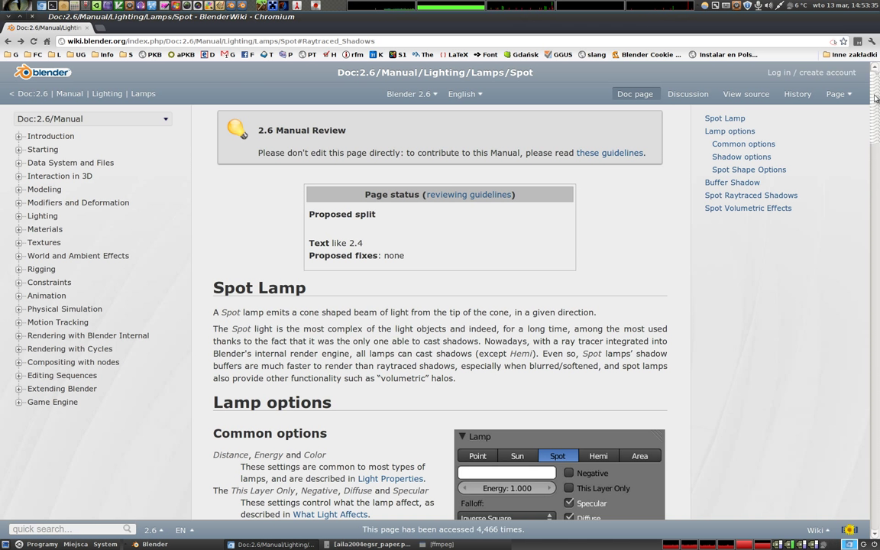
- Open the Buffered Spot Shadows wiki page from the Spot lamp page in a new tab
{"action": "left_click_drag", "start_coordinate": [875, 98], "coordinate": [874, 141]}
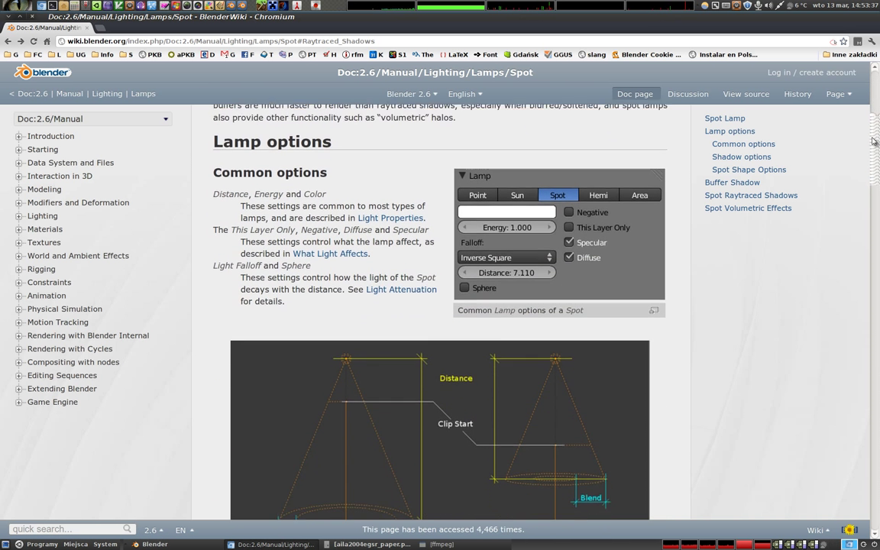
{"action": "scroll", "coordinate": [628, 252], "scroll_direction": "down", "scroll_amount": 2}
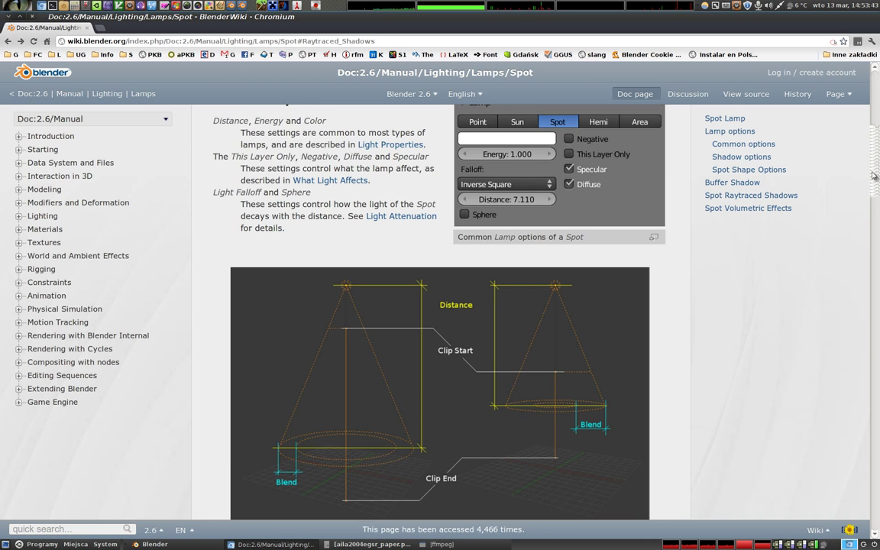
{"action": "left_click_drag", "start_coordinate": [876, 170], "coordinate": [873, 239]}
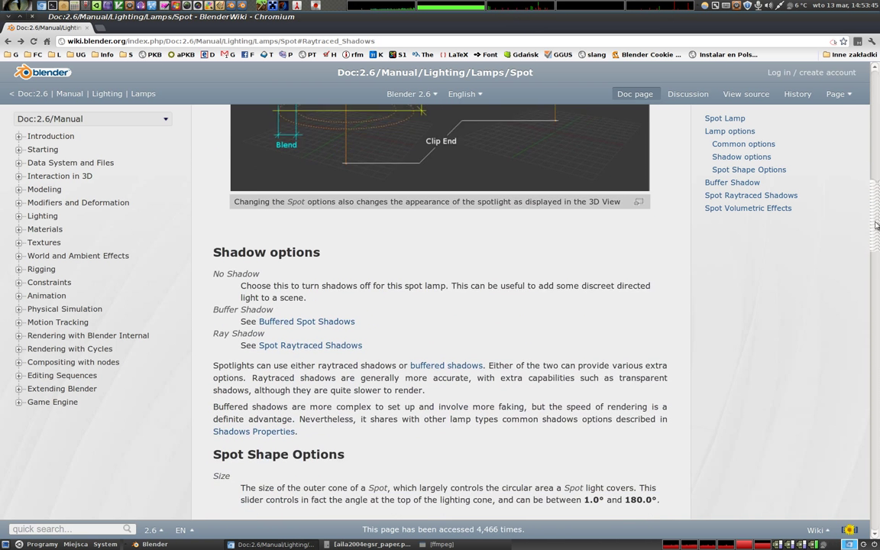
{"action": "scroll", "coordinate": [873, 239], "scroll_direction": "down", "scroll_amount": 1}
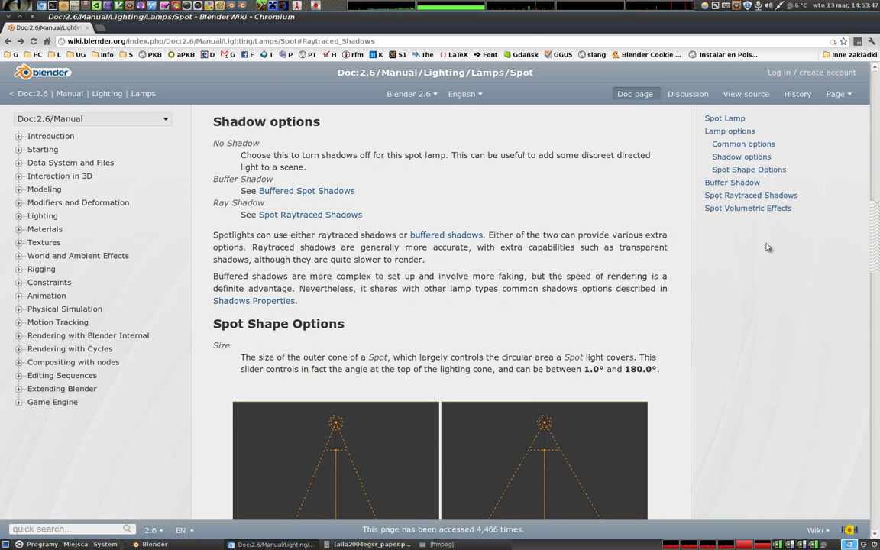
{"action": "middle_click", "coordinate": [296, 191]}
{"action": "left_click", "coordinate": [141, 29]}
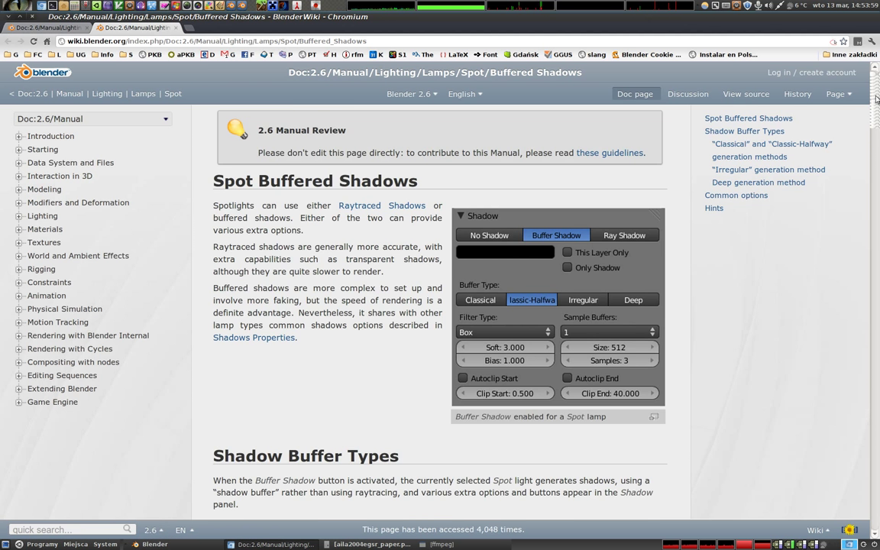
- Open the Irregular Shadow Buffer release log linked from the Spot Buffered Shadows page
{"action": "left_click_drag", "start_coordinate": [875, 106], "coordinate": [875, 128]}
{"action": "scroll", "coordinate": [412, 285], "scroll_direction": "down", "scroll_amount": 2}
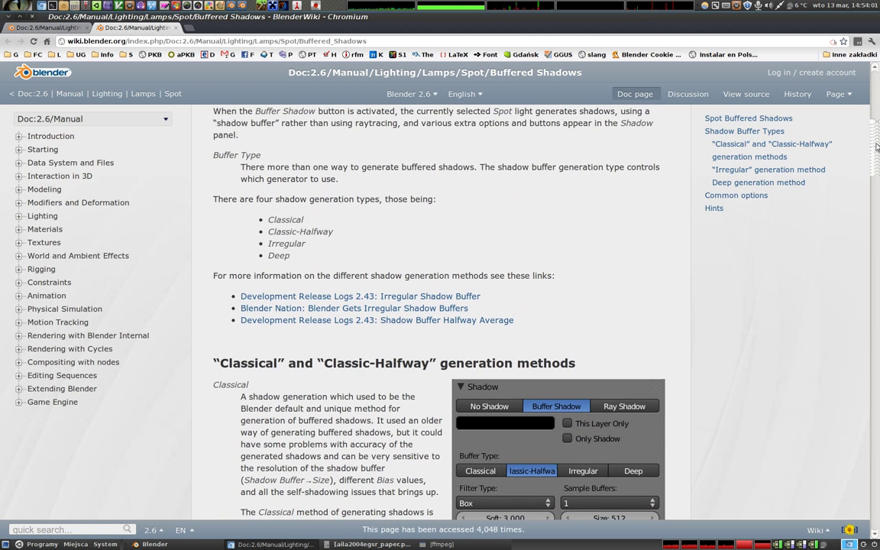
{"action": "middle_click", "coordinate": [406, 298]}
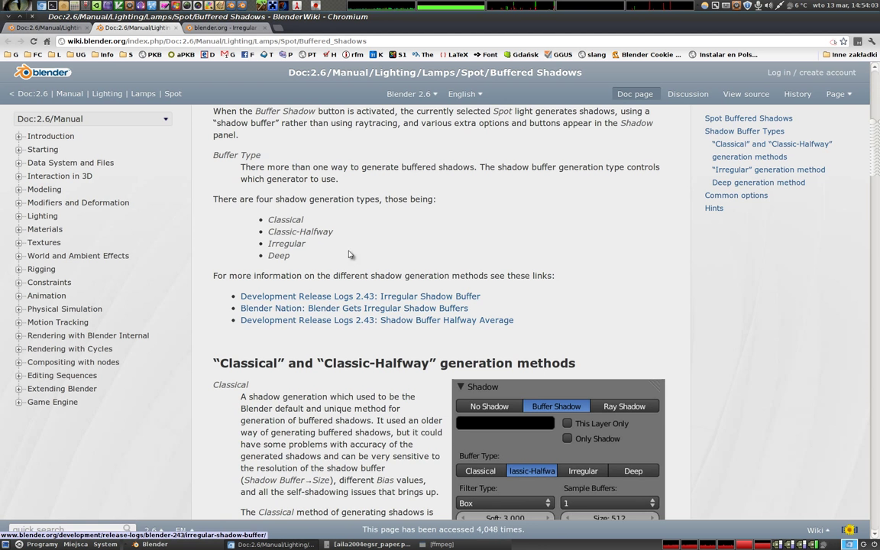
{"action": "left_click", "coordinate": [231, 29]}
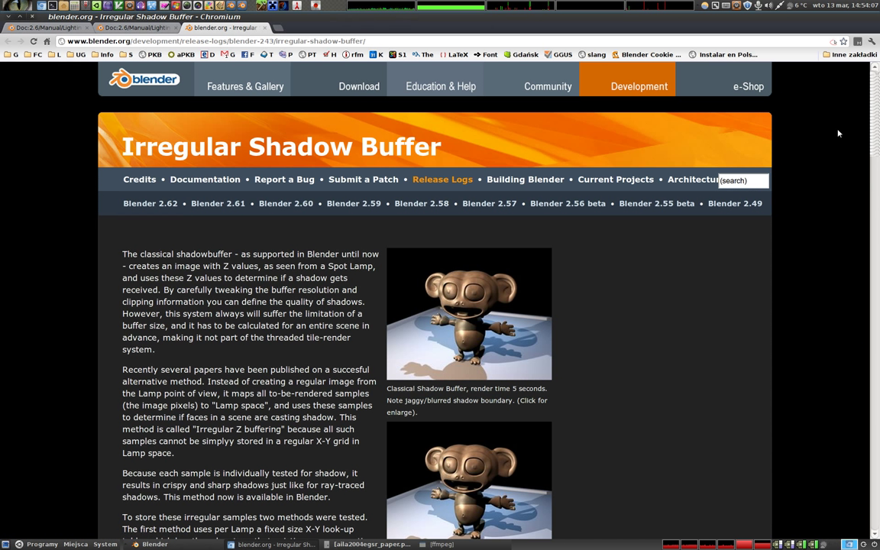
- Scroll to the paper references and bring up the aila2004egsr_paper.pdf viewer
{"action": "left_click_drag", "start_coordinate": [876, 92], "coordinate": [869, 161]}
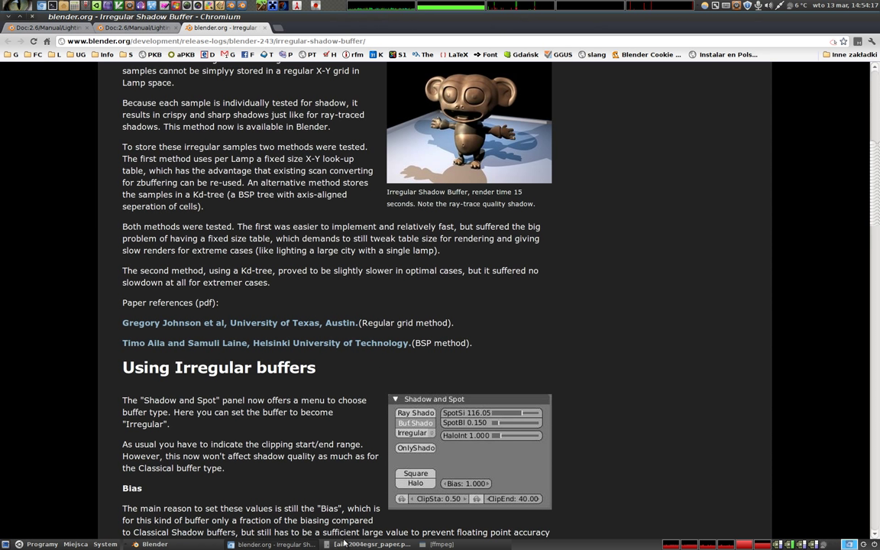
{"action": "left_click", "coordinate": [374, 544]}
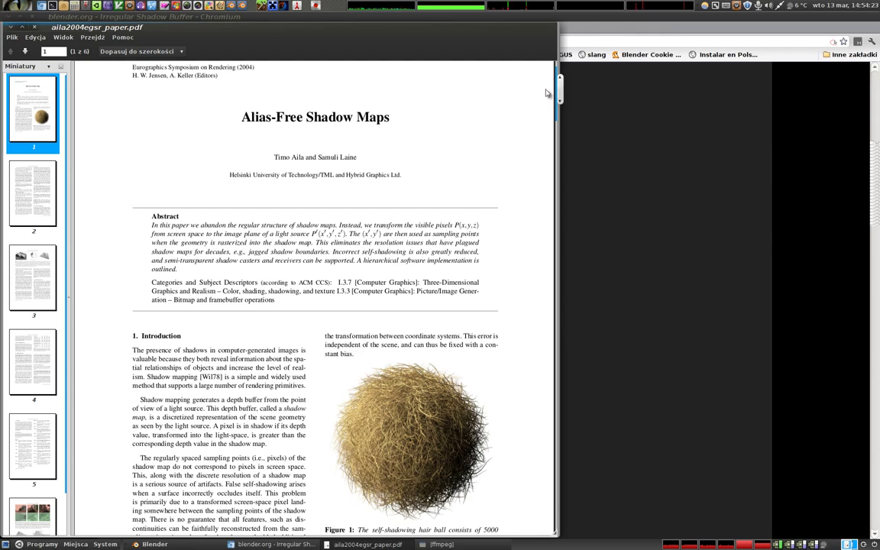
- Skim the Alias-Free Shadow Maps paper down to its page-5 conclusions
{"action": "scroll", "coordinate": [555, 95], "scroll_direction": "down", "scroll_amount": 3}
{"action": "mouse_move", "coordinate": [555, 95]}
{"action": "left_mouse_down"}
{"action": "mouse_move", "coordinate": [551, 290]}
{"action": "mouse_move", "coordinate": [541, 298]}
{"action": "mouse_move", "coordinate": [539, 350]}
{"action": "mouse_move", "coordinate": [544, 401]}
{"action": "left_mouse_up"}
{"action": "scroll", "coordinate": [497, 403], "scroll_direction": "down", "scroll_amount": 1}
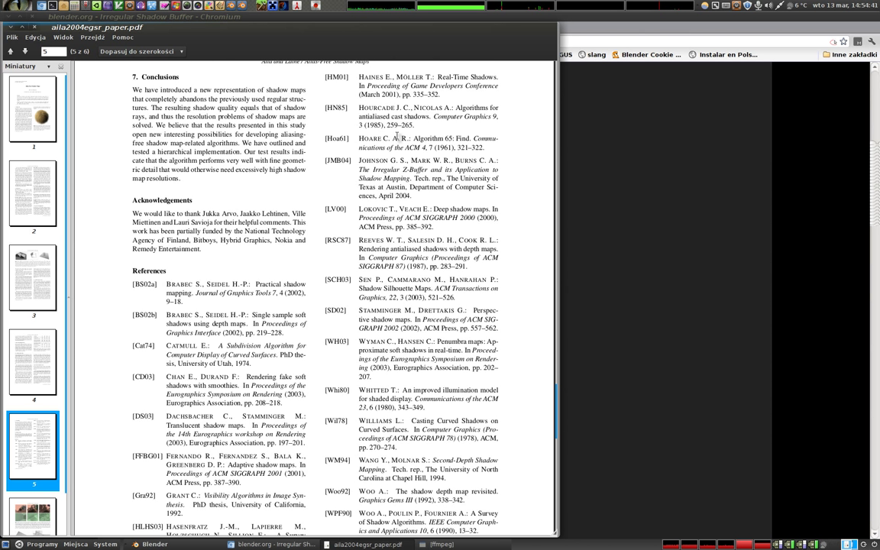
- Close the PDF and the Irregular Shadow Buffer tab, then return to Blender
{"action": "key", "text": "ctrl+w"}
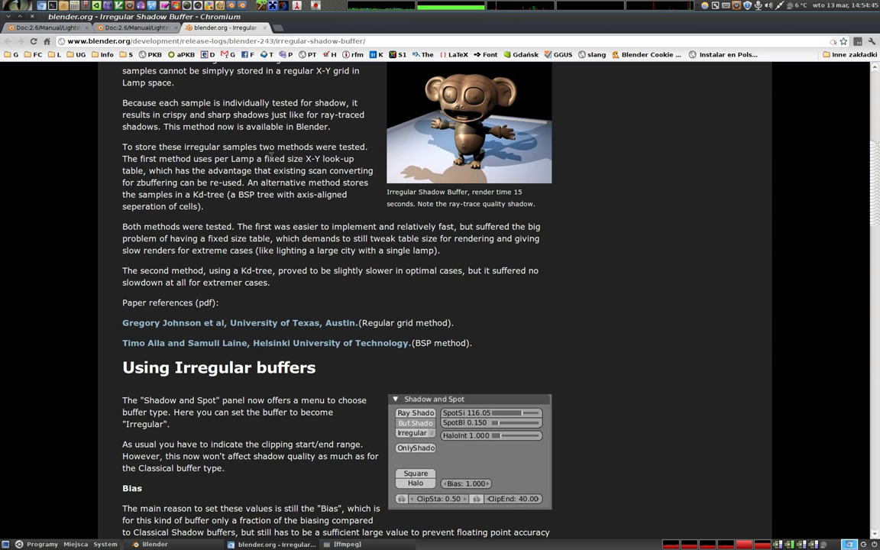
{"action": "key", "text": "ctrl+w"}
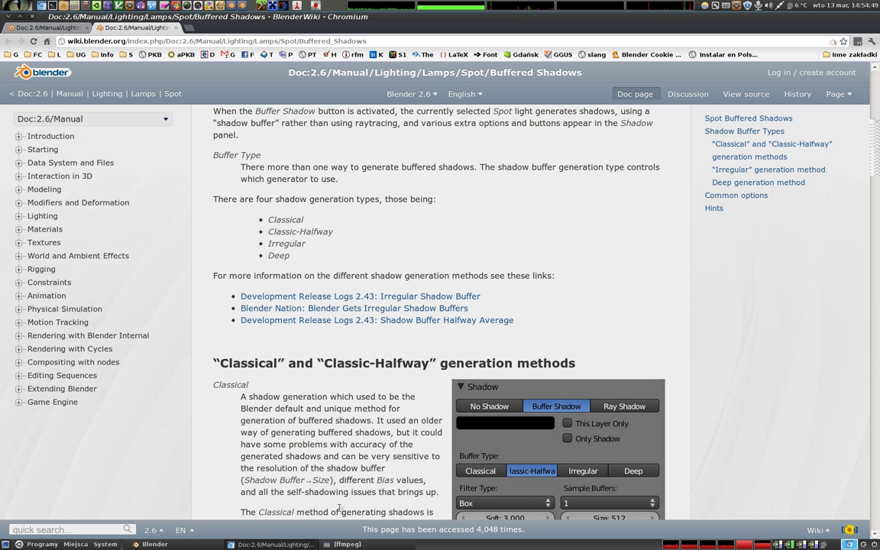
{"action": "left_click", "coordinate": [150, 544]}
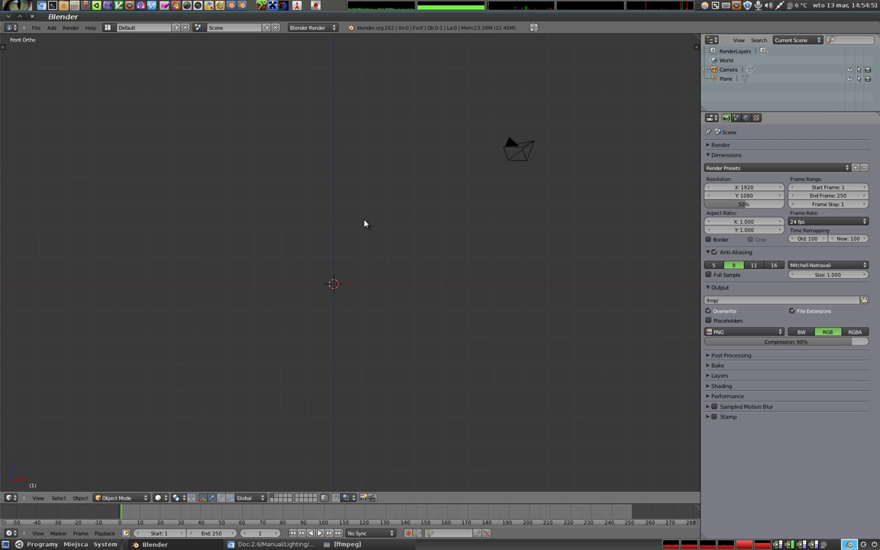
- Add a mesh plane and scale it up, then lower the view onto it
{"action": "key", "text": "shift+a"}
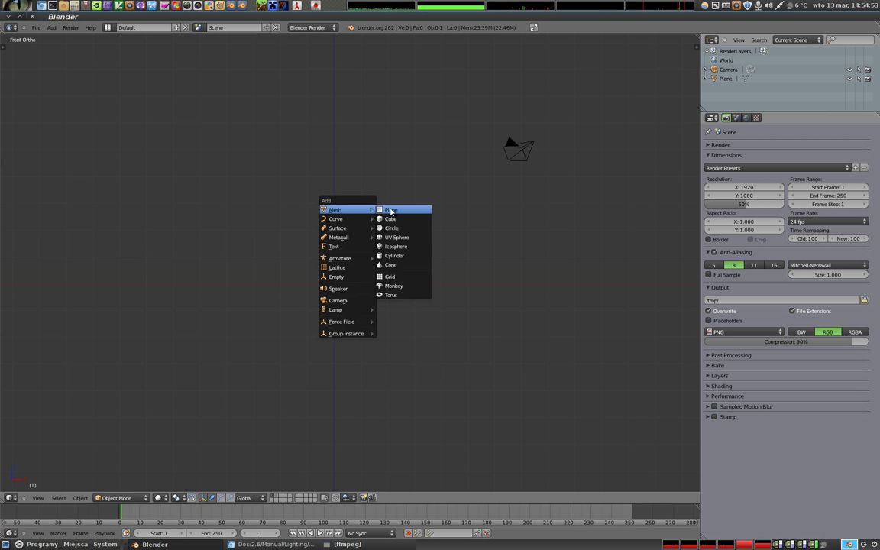
{"action": "left_click", "coordinate": [394, 208]}
{"action": "key", "text": "s"}
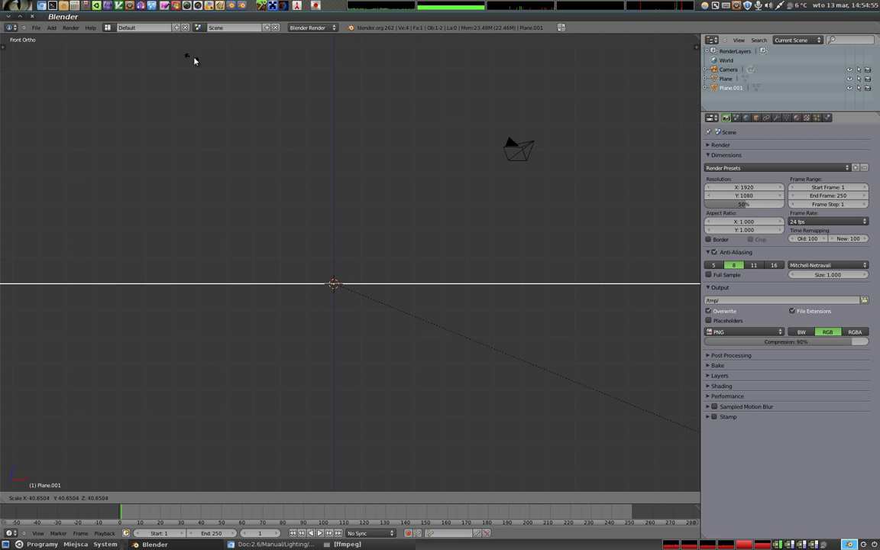
{"action": "left_click", "coordinate": [422, 174]}
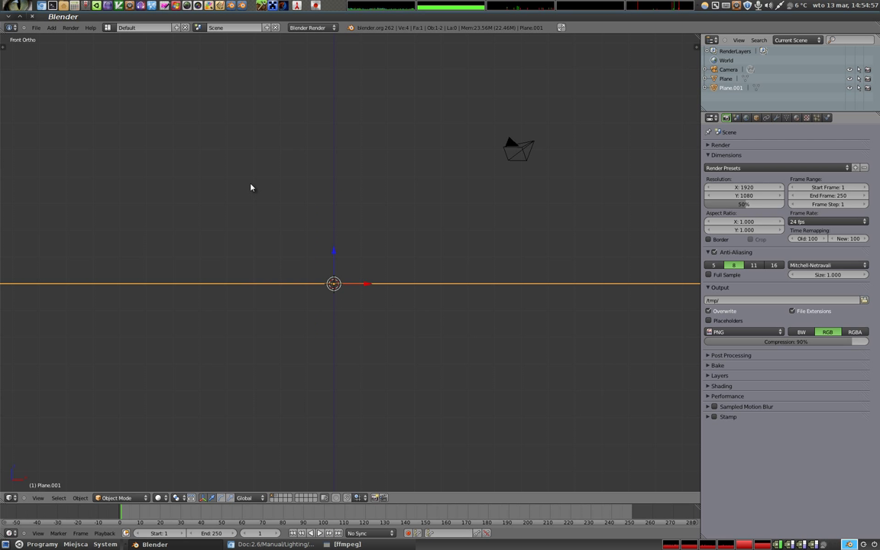
{"action": "scroll", "coordinate": [428, 216], "scroll_direction": "down", "scroll_amount": 2}
{"action": "middle_click_drag", "start_coordinate": [400, 216], "coordinate": [369, 269], "text": "shift"}
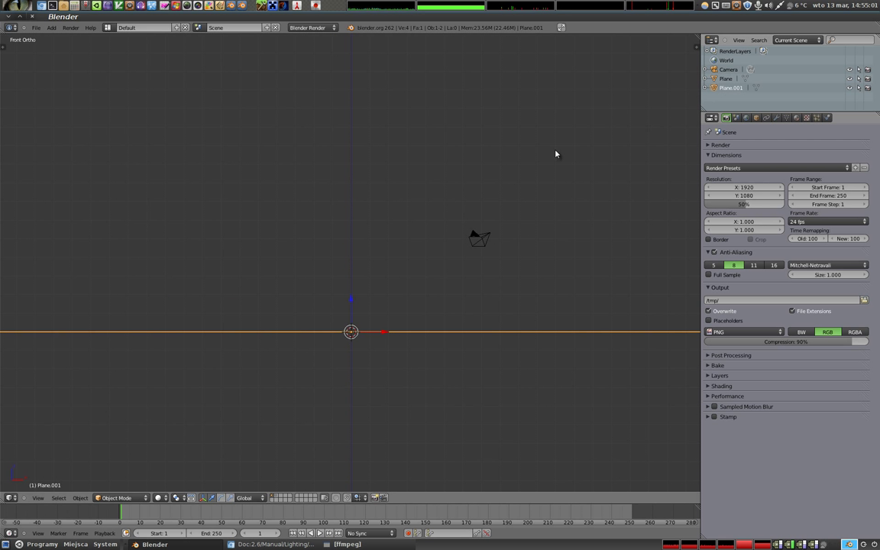
- Delete the old Plane and Plane.001 objects from the Outliner
{"action": "left_click", "coordinate": [725, 79]}
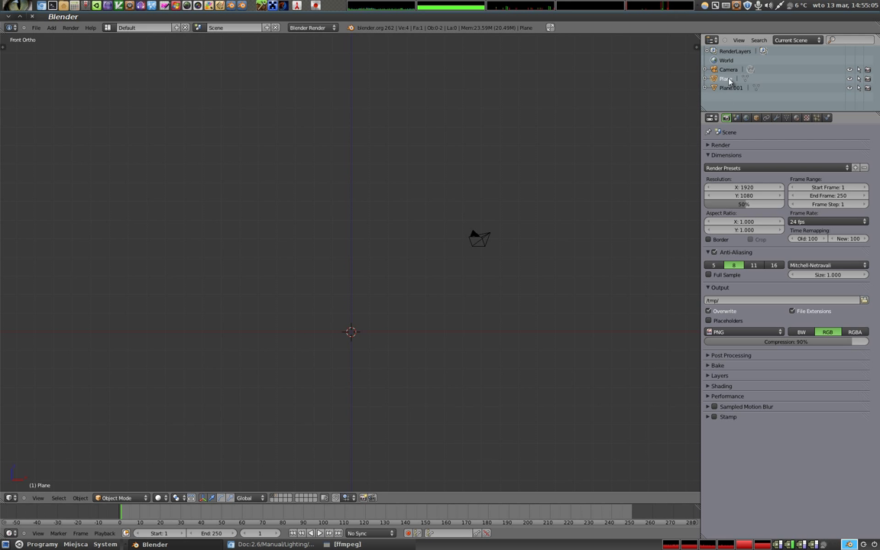
{"action": "right_click", "coordinate": [729, 81]}
{"action": "left_click", "coordinate": [726, 99]}
{"action": "right_click", "coordinate": [729, 80]}
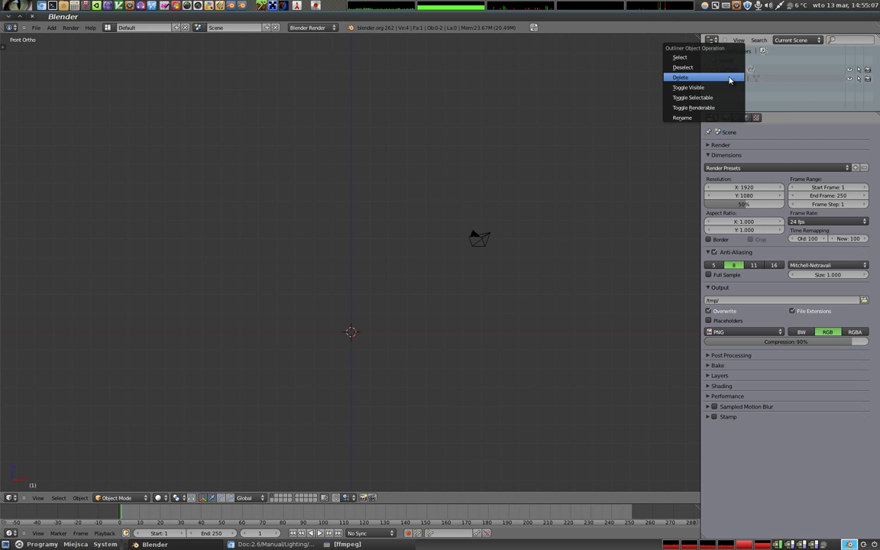
{"action": "left_click", "coordinate": [725, 78]}
- Add a fresh plane and scale it to span the whole view
{"action": "key", "text": "shift+a"}
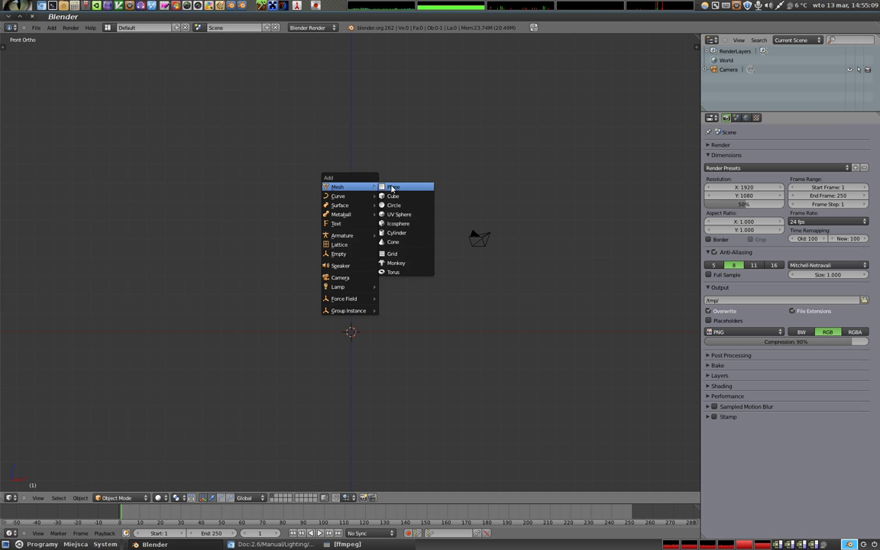
{"action": "left_click", "coordinate": [391, 183]}
{"action": "key", "text": "s"}
{"action": "left_click", "coordinate": [519, 304]}
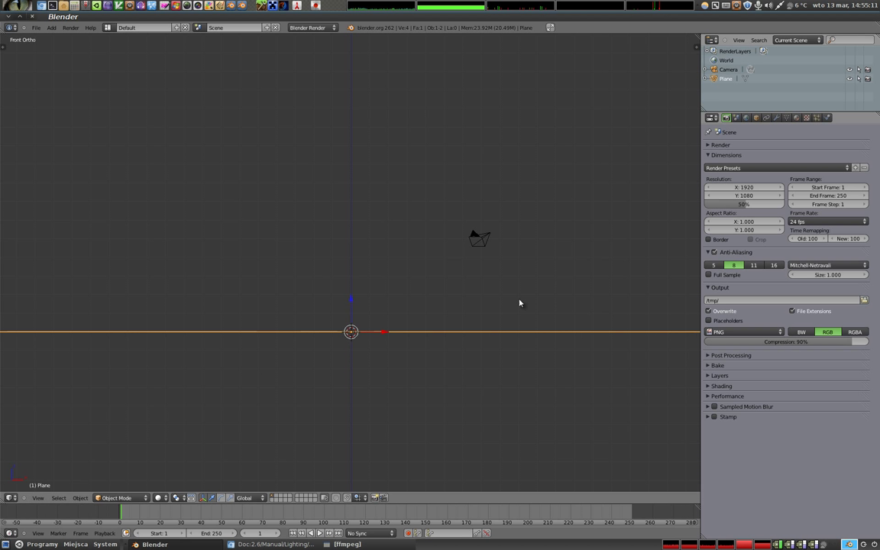
{"action": "key", "text": "shift+a"}
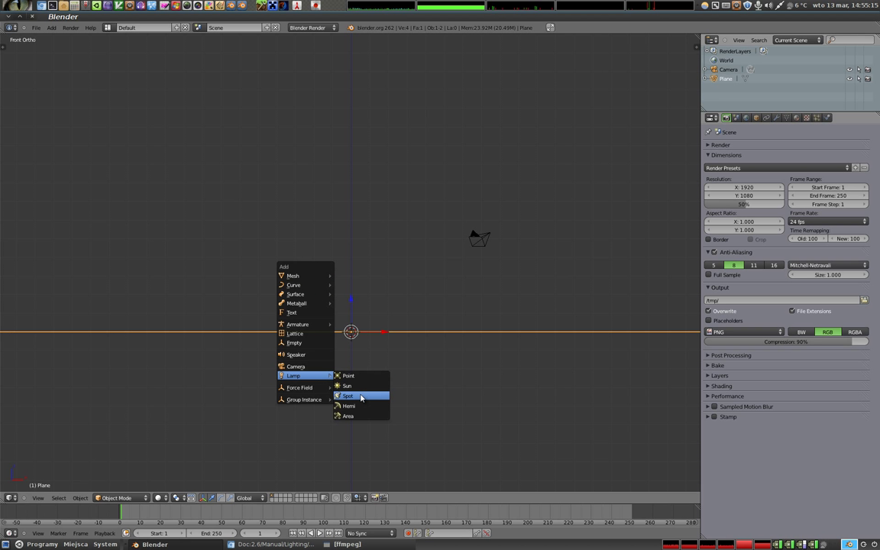
- Add a Spot lamp and orbit the view to look down on its cone over the ground plane
{"action": "left_click", "coordinate": [361, 397]}
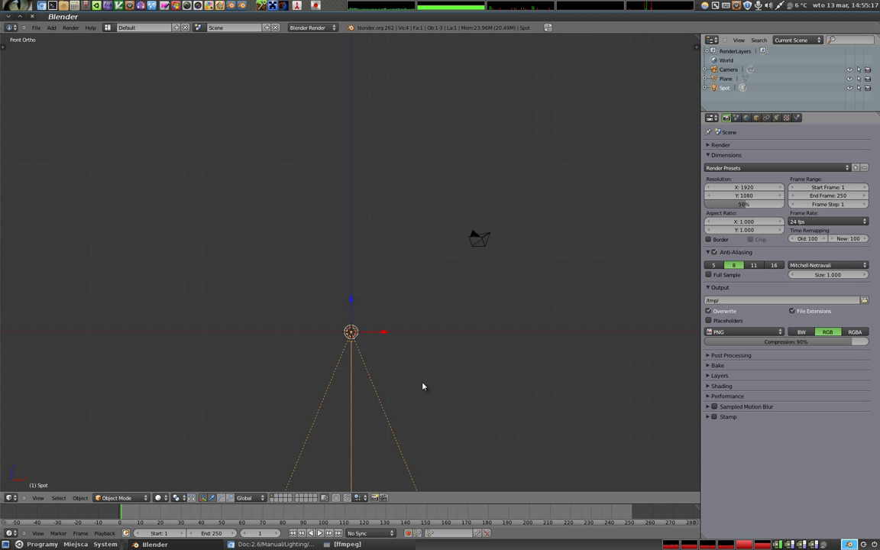
{"action": "middle_click_drag", "start_coordinate": [461, 398], "coordinate": [479, 181], "text": "shift"}
{"action": "scroll", "coordinate": [468, 210], "scroll_direction": "down", "scroll_amount": 4}
{"action": "middle_click_drag", "start_coordinate": [503, 238], "coordinate": [437, 231], "text": "shift"}
{"action": "scroll", "coordinate": [437, 231], "scroll_direction": "down", "scroll_amount": 4}
{"action": "scroll", "coordinate": [417, 225], "scroll_direction": "down", "scroll_amount": 1}
{"action": "middle_click_drag", "start_coordinate": [495, 271], "coordinate": [471, 292], "text": "shift"}
{"action": "mouse_move", "coordinate": [460, 248]}
{"action": "middle_mouse_down"}
{"action": "mouse_move", "coordinate": [419, 271]}
{"action": "mouse_move", "coordinate": [392, 255]}
{"action": "mouse_move", "coordinate": [418, 208]}
{"action": "mouse_move", "coordinate": [393, 165]}
{"action": "mouse_move", "coordinate": [395, 133]}
{"action": "mouse_move", "coordinate": [379, 216]}
{"action": "mouse_move", "coordinate": [418, 270]}
{"action": "mouse_move", "coordinate": [375, 337]}
{"action": "mouse_move", "coordinate": [314, 363]}
{"action": "mouse_move", "coordinate": [363, 389]}
{"action": "mouse_move", "coordinate": [437, 388]}
{"action": "mouse_move", "coordinate": [373, 273]}
{"action": "middle_mouse_up"}
{"action": "scroll", "coordinate": [379, 216], "scroll_direction": "up", "scroll_amount": 5}
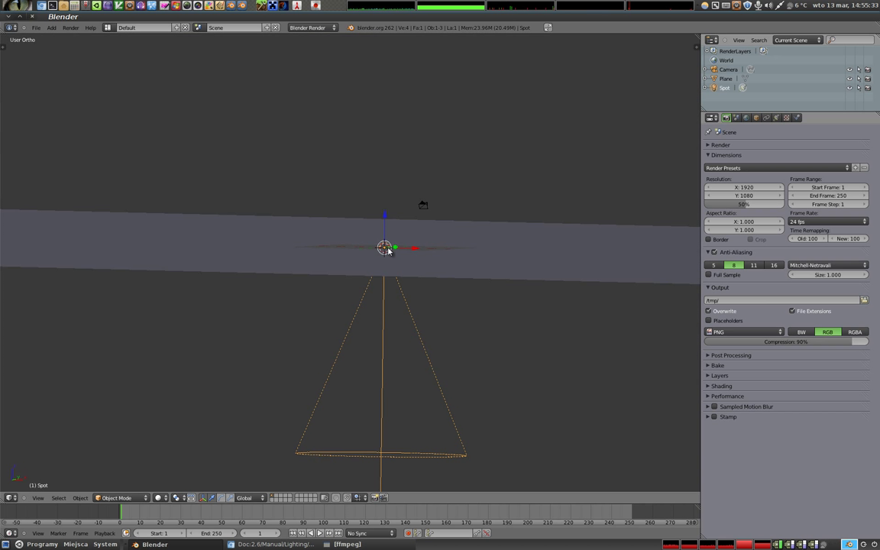
{"action": "mouse_move", "coordinate": [385, 366]}
{"action": "middle_mouse_down"}
{"action": "mouse_move", "coordinate": [381, 275]}
{"action": "mouse_move", "coordinate": [367, 359]}
{"action": "mouse_move", "coordinate": [373, 210]}
{"action": "middle_mouse_up"}
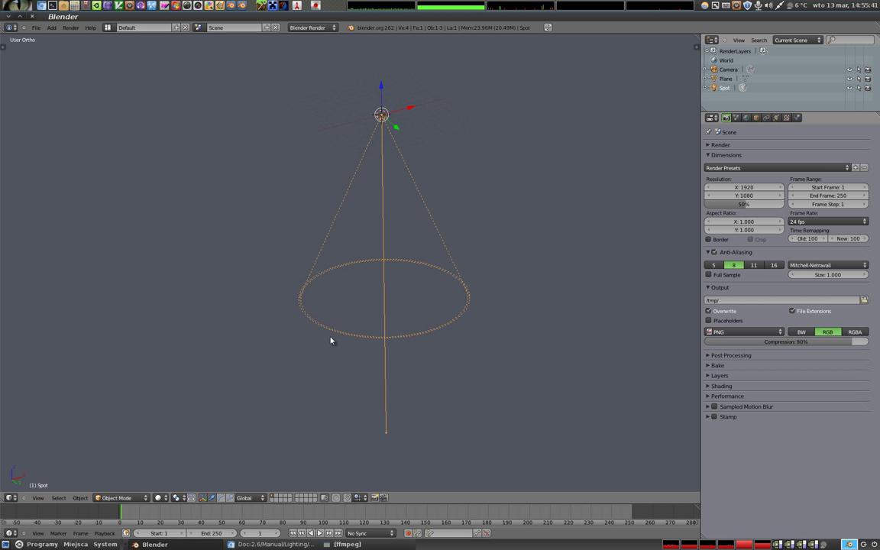
- In front view, move the spot lamp and tilt it so its cone angles down
{"action": "key", "text": "KP_1"}
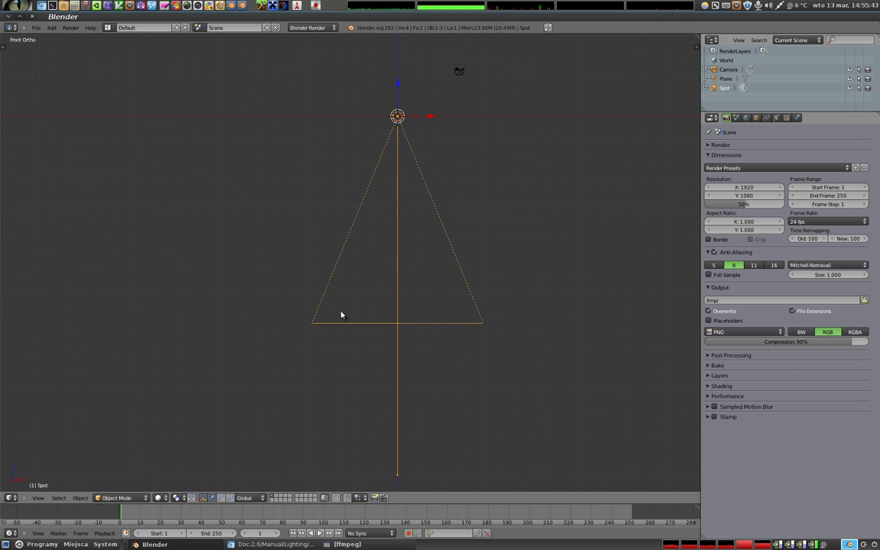
{"action": "middle_click_drag", "start_coordinate": [347, 382], "coordinate": [373, 394], "text": "shift"}
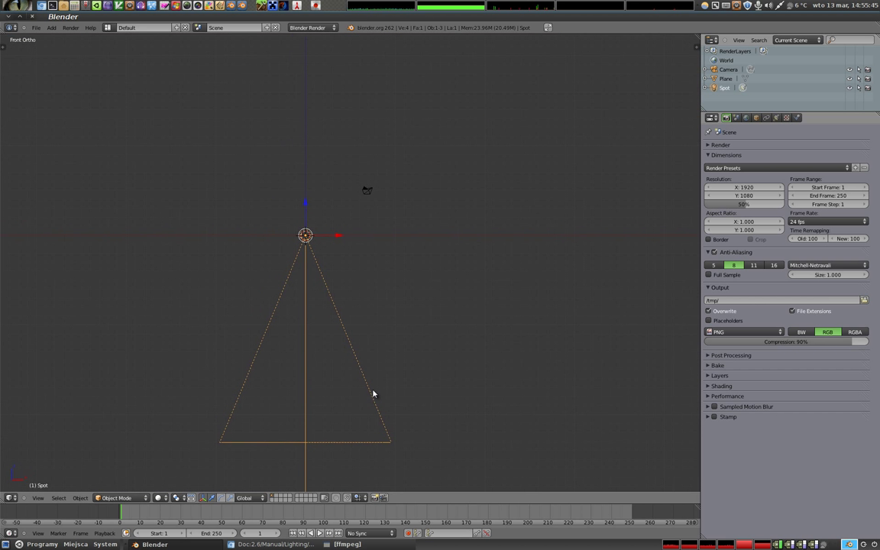
{"action": "key", "text": "g"}
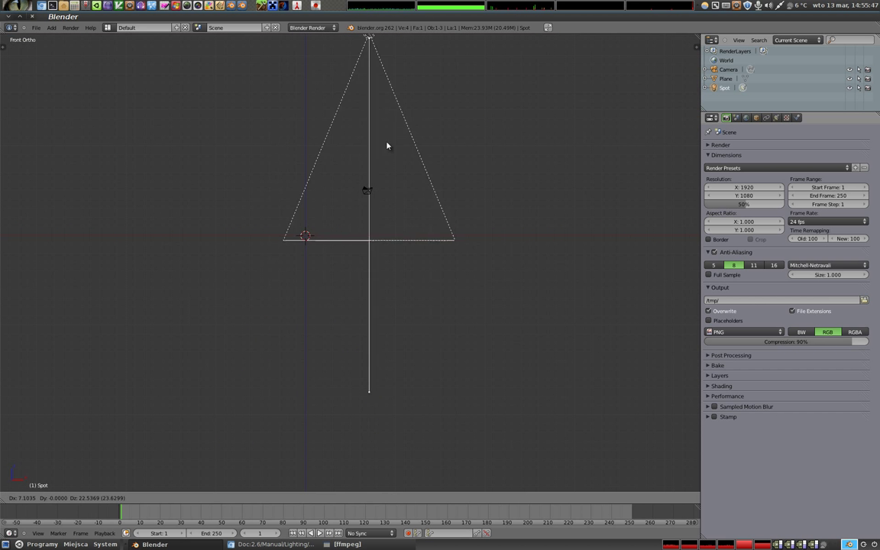
{"action": "left_click", "coordinate": [410, 250]}
{"action": "key", "text": "r"}
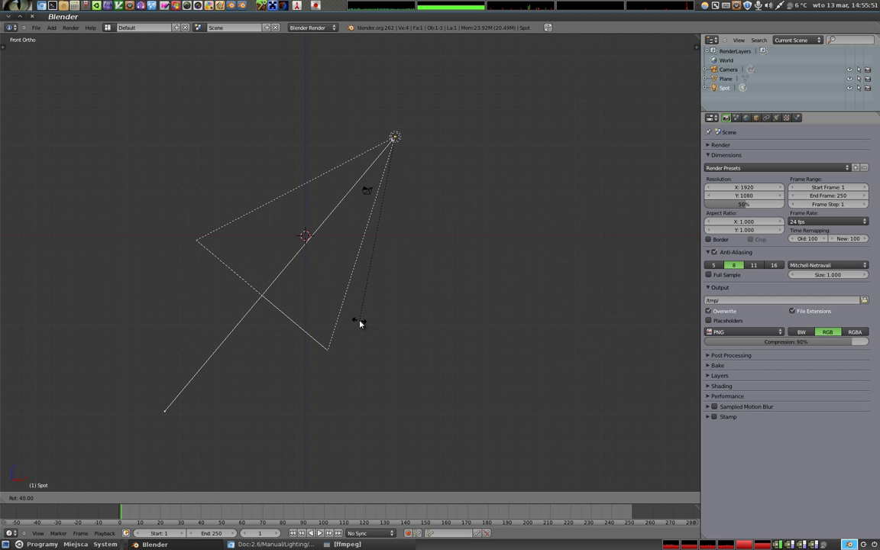
{"action": "left_click", "coordinate": [347, 327]}
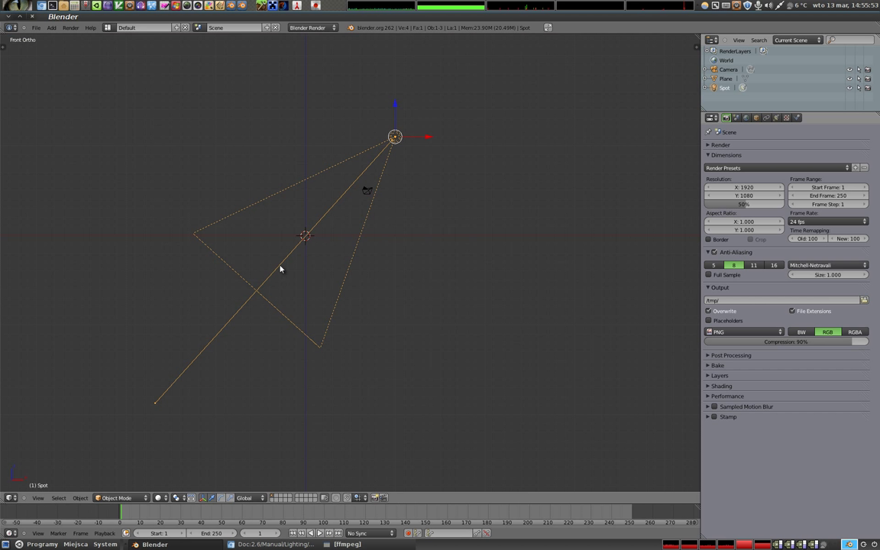
- Add a cube raised to rest on the plane and view the scene through the camera
{"action": "key", "text": "shift+a"}
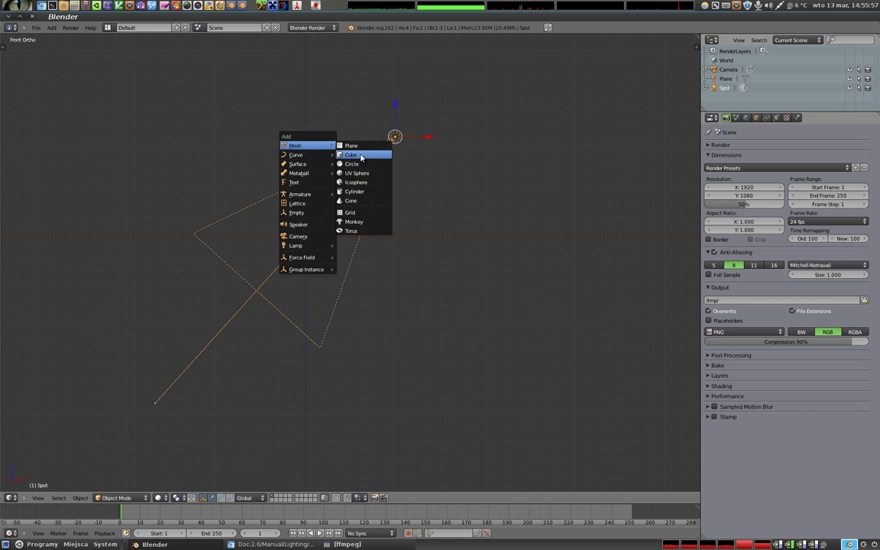
{"action": "left_click", "coordinate": [356, 153]}
{"action": "left_click_drag", "start_coordinate": [305, 223], "coordinate": [308, 217]}
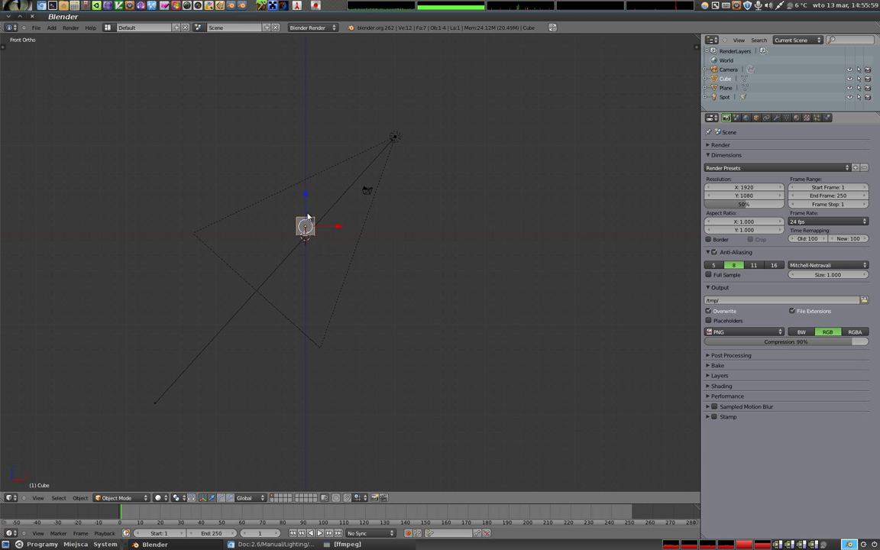
{"action": "key", "text": "KP_0"}
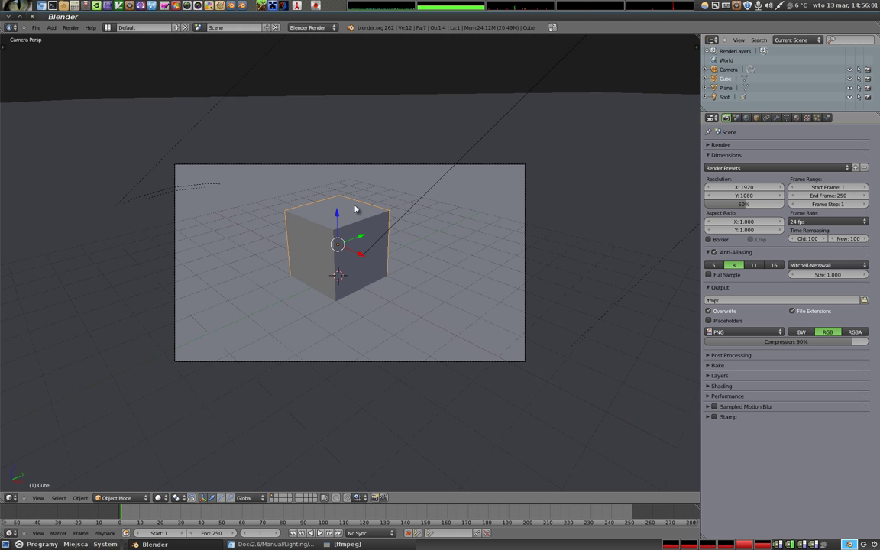
{"action": "right_click", "coordinate": [340, 165]}
- Shift the camera slightly and render a test image of the cube and its shadow
{"action": "key", "text": "g"}
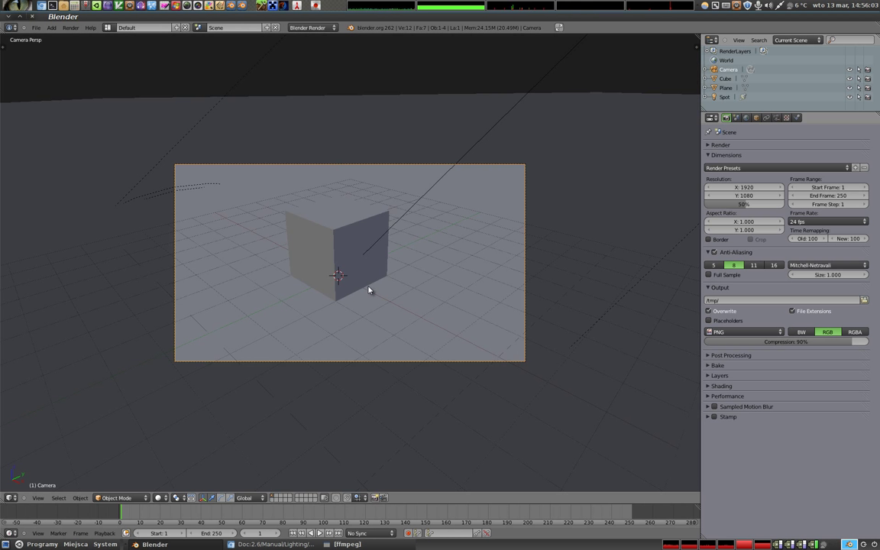
{"action": "left_click", "coordinate": [354, 245]}
{"action": "key", "text": "F12"}
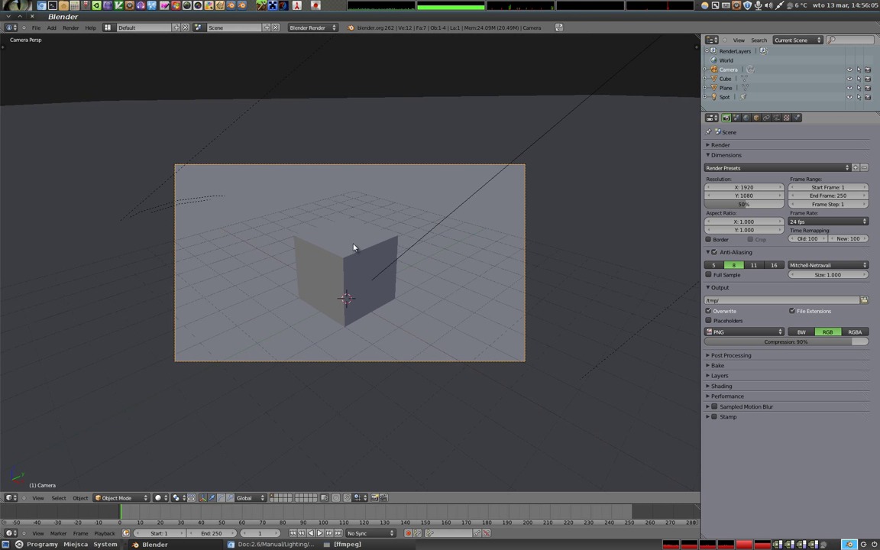
{"action": "scroll", "coordinate": [359, 245], "scroll_direction": "down", "scroll_amount": 3}
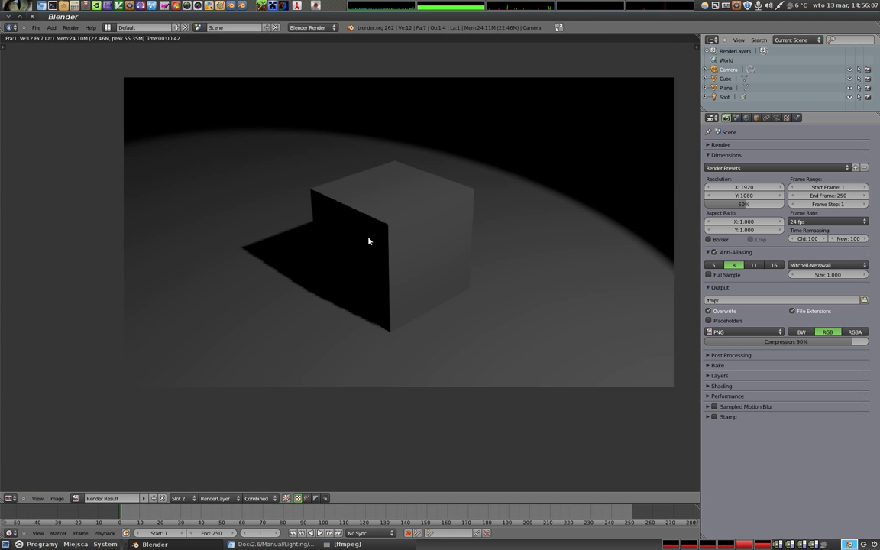
{"action": "middle_click_drag", "start_coordinate": [414, 245], "coordinate": [349, 272]}
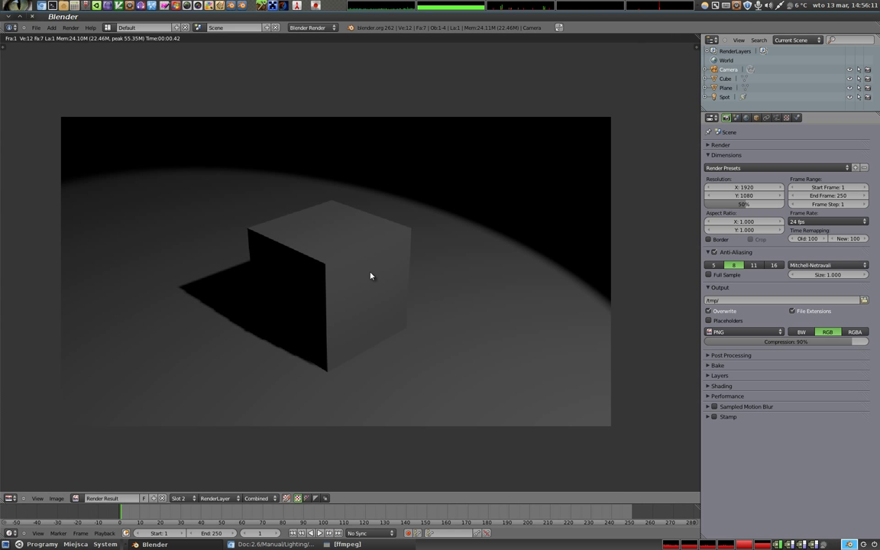
{"action": "key", "text": "Escape"}
{"action": "right_click", "coordinate": [525, 146]}
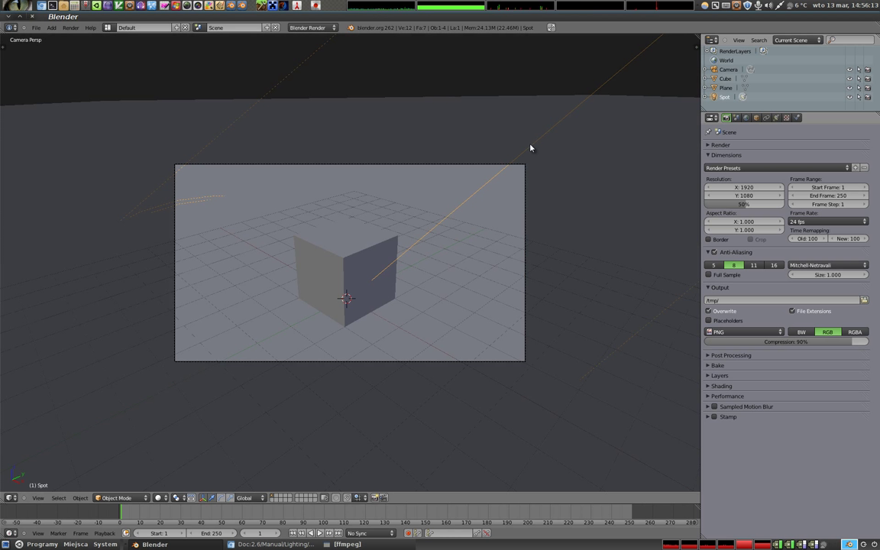
- From top view, rotate the spot lamp and move it up and right
{"action": "key", "text": "KP_7"}
{"action": "key", "text": "r"}
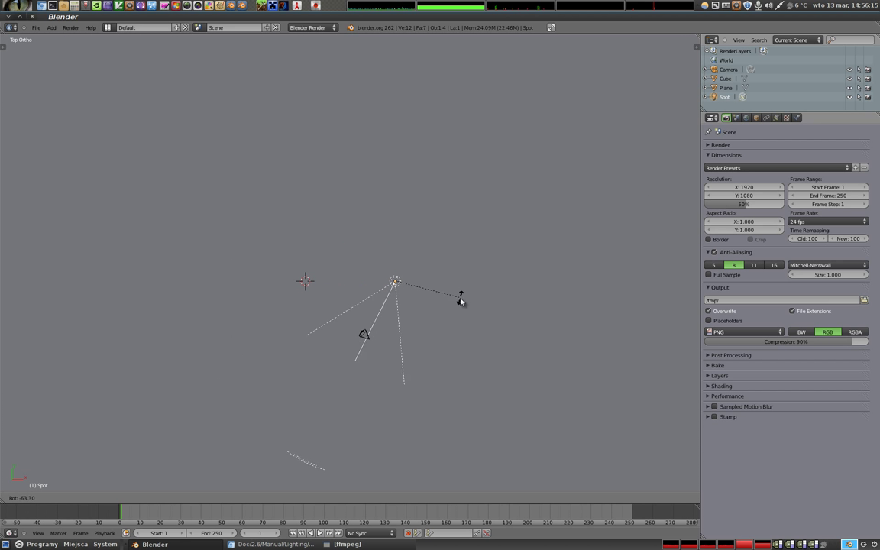
{"action": "left_click", "coordinate": [443, 322]}
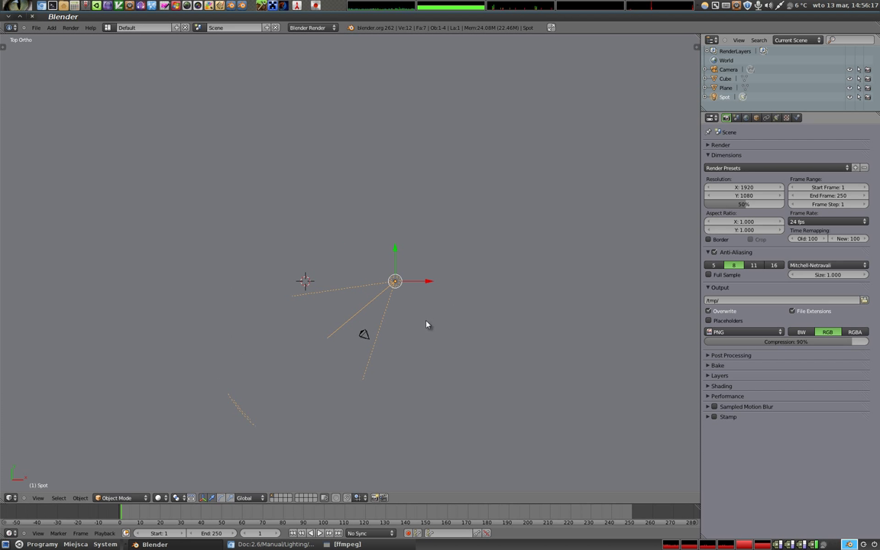
{"action": "key", "text": "g"}
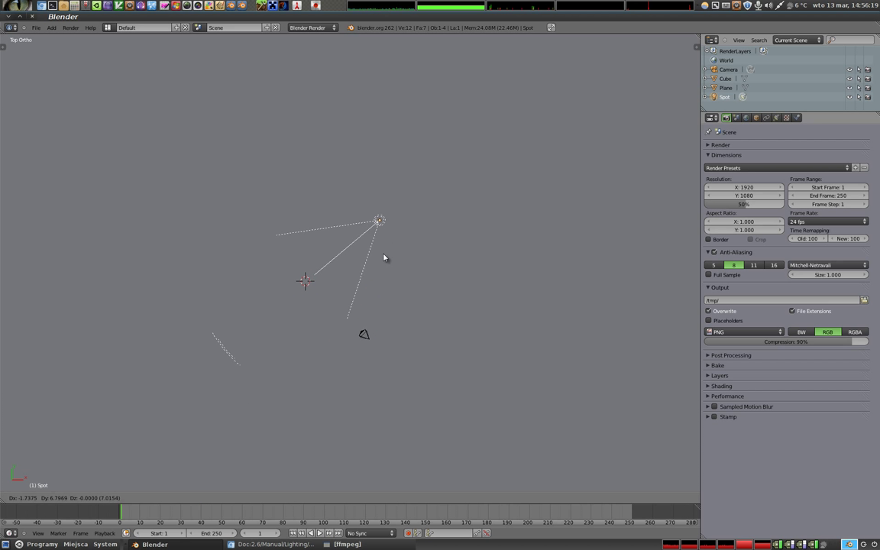
{"action": "left_click_drag", "start_coordinate": [386, 254], "coordinate": [401, 243]}
{"action": "left_click", "coordinate": [400, 243]}
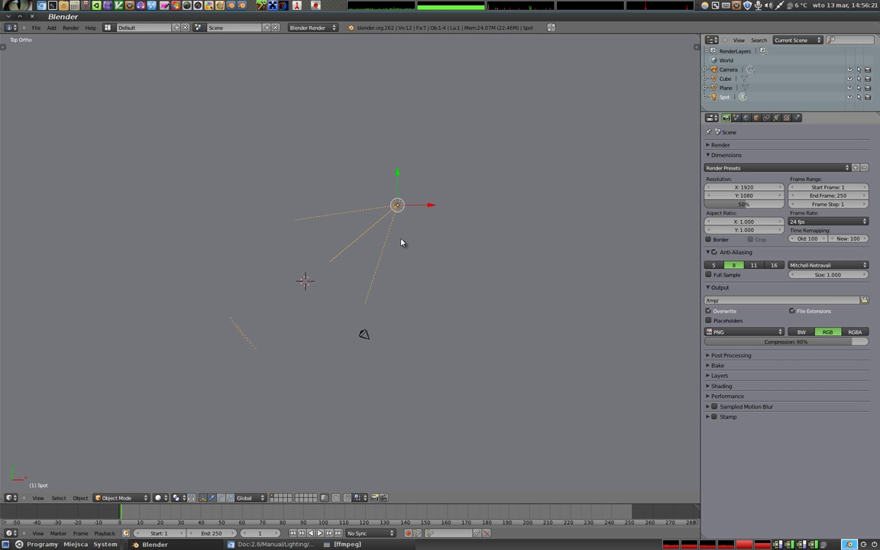
- Tilt the lamp in front and right views, then render through the camera
{"action": "key", "text": "KP_1"}
{"action": "key", "text": "r"}
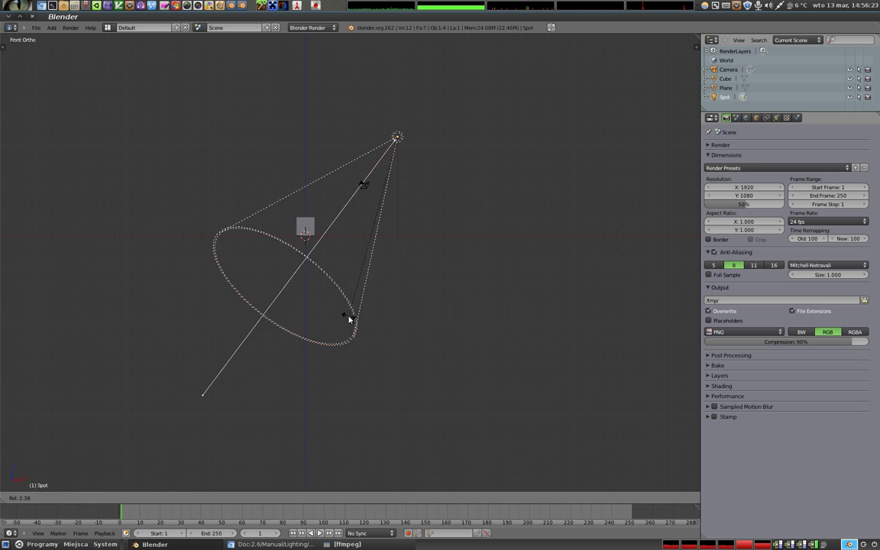
{"action": "left_click", "coordinate": [328, 318]}
{"action": "key", "text": "KP_3"}
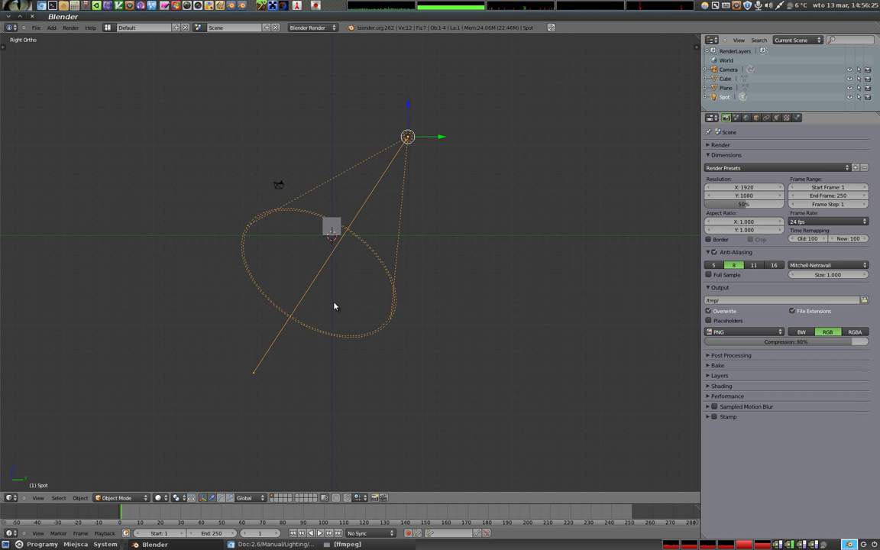
{"action": "key", "text": "r"}
{"action": "left_click", "coordinate": [362, 332]}
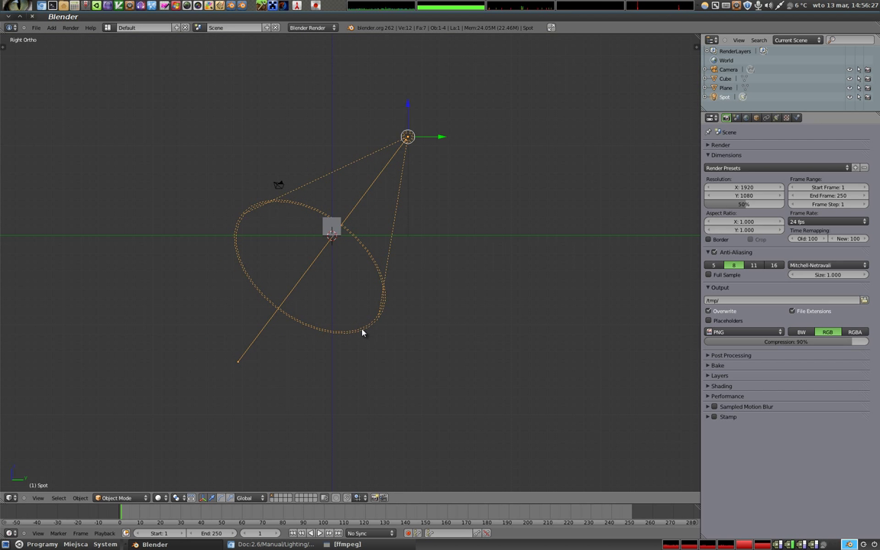
{"action": "key", "text": "KP_0"}
{"action": "key", "text": "F12"}
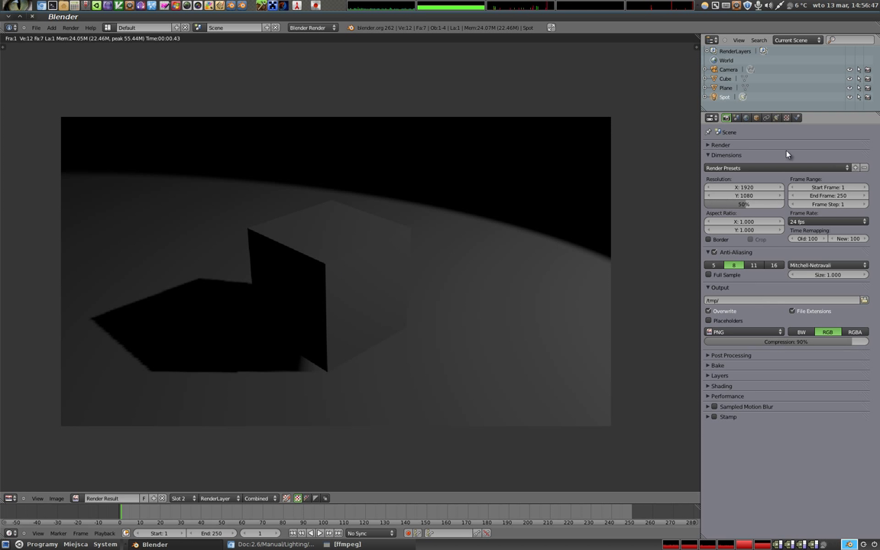
- Show the Spot lamp's Object Data settings: Buffer Shadow, Classic-Halfway, size 512, 3 samples
{"action": "left_click", "coordinate": [775, 118]}
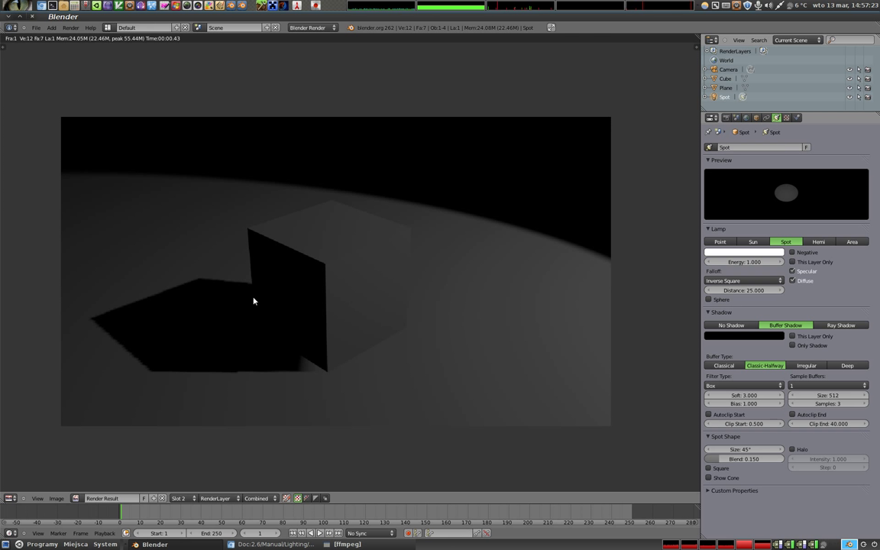
- Set the spot lamp energy to 2.000 and render, then switch to No Shadow and re-render
{"action": "left_click", "coordinate": [744, 262]}
{"action": "type", "text": "2"}
{"action": "key", "text": "Return"}
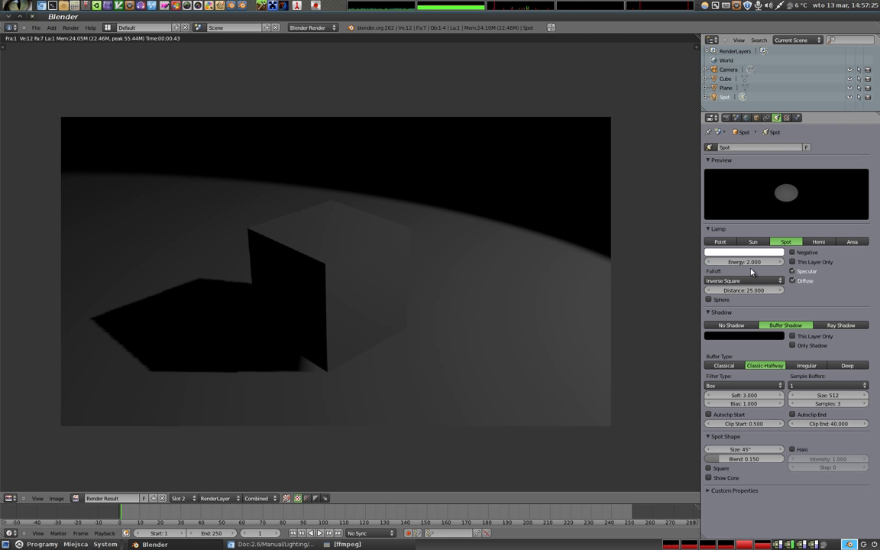
{"action": "key", "text": "F12"}
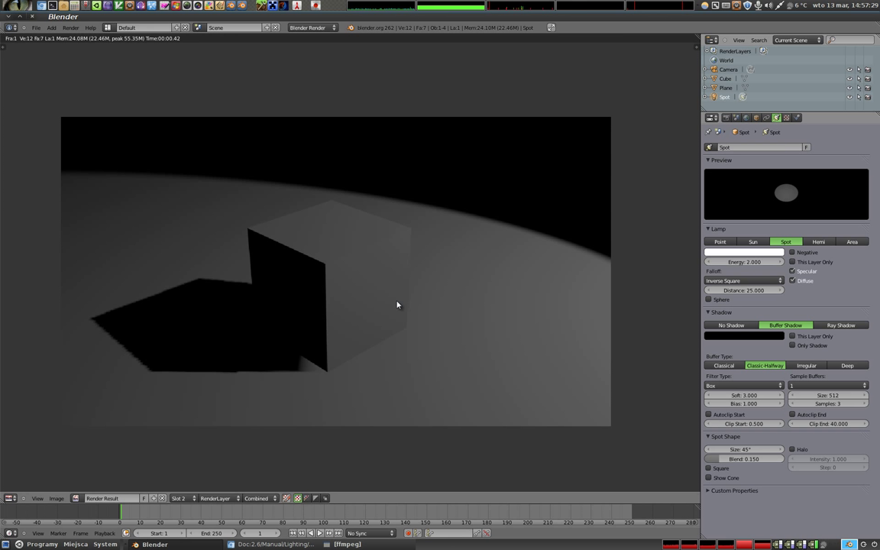
{"action": "left_click", "coordinate": [731, 325]}
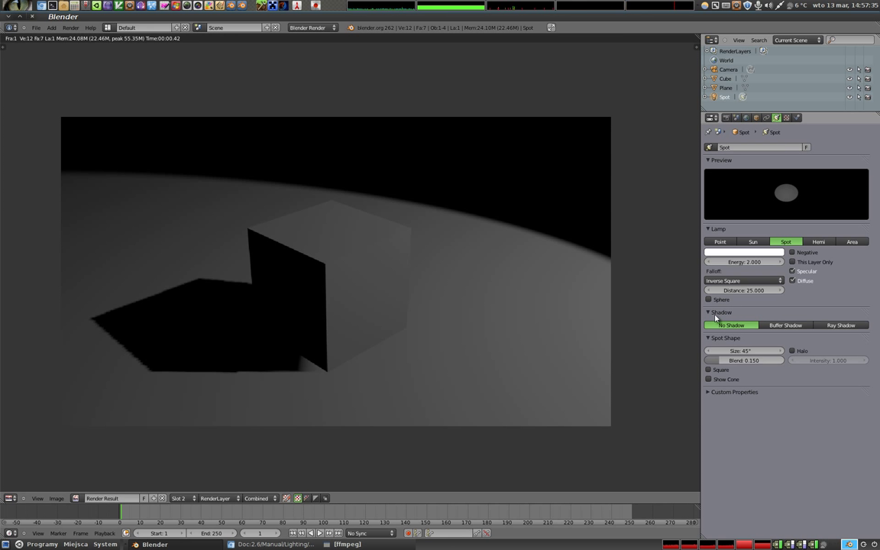
{"action": "key", "text": "F12"}
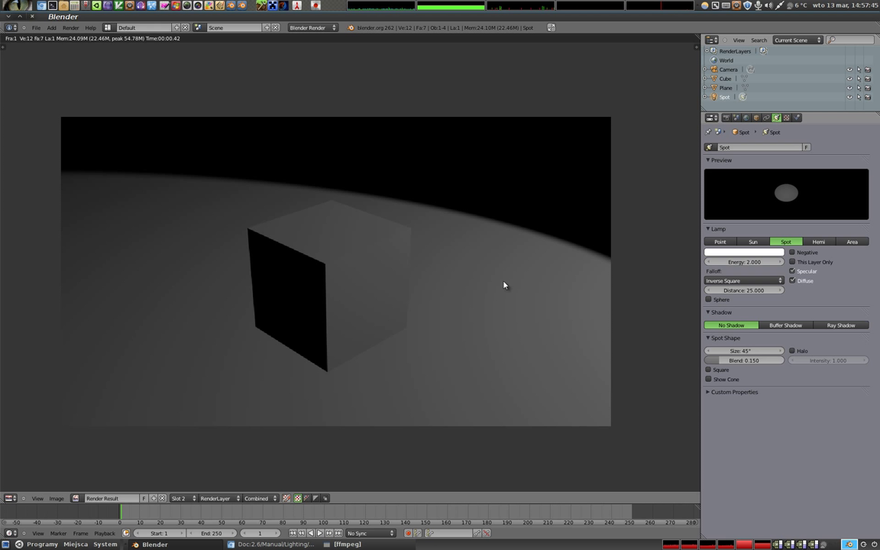
- Switch the spot lamp to Ray Shadow and render the cube's sharp, solid black shadow
{"action": "left_click", "coordinate": [792, 328]}
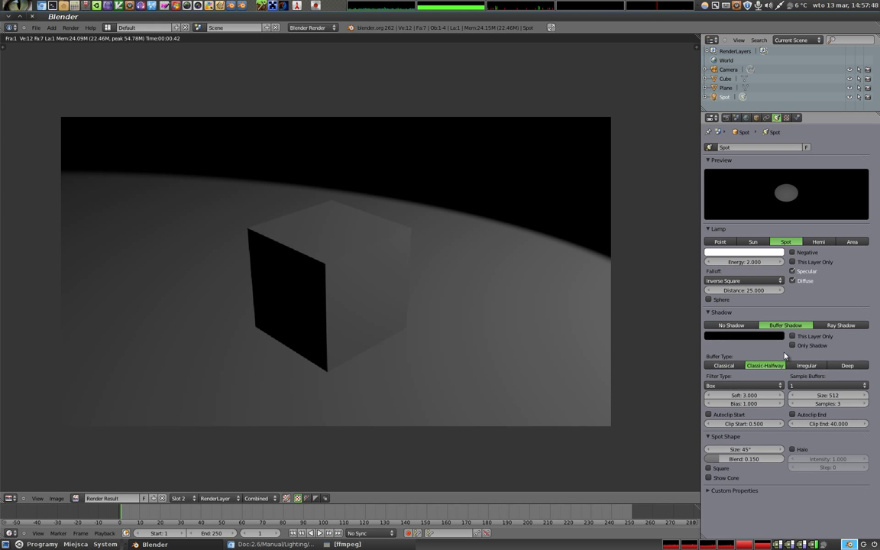
{"action": "left_click", "coordinate": [842, 327]}
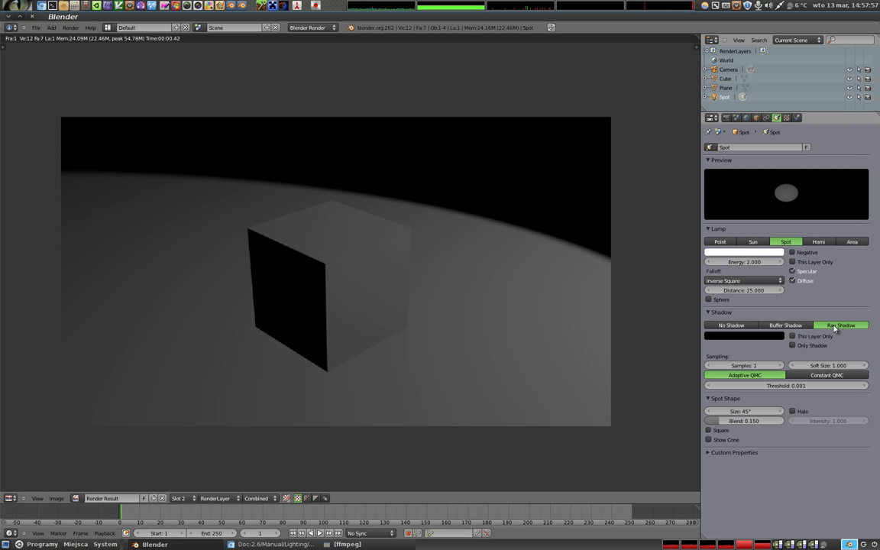
{"action": "key", "text": "F12"}
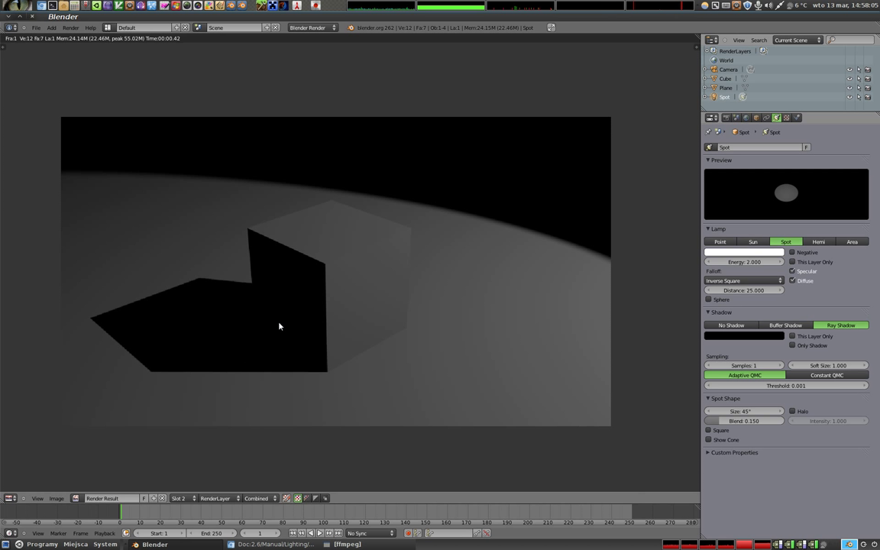
{"action": "scroll", "coordinate": [279, 326], "scroll_direction": "down", "scroll_amount": 1}
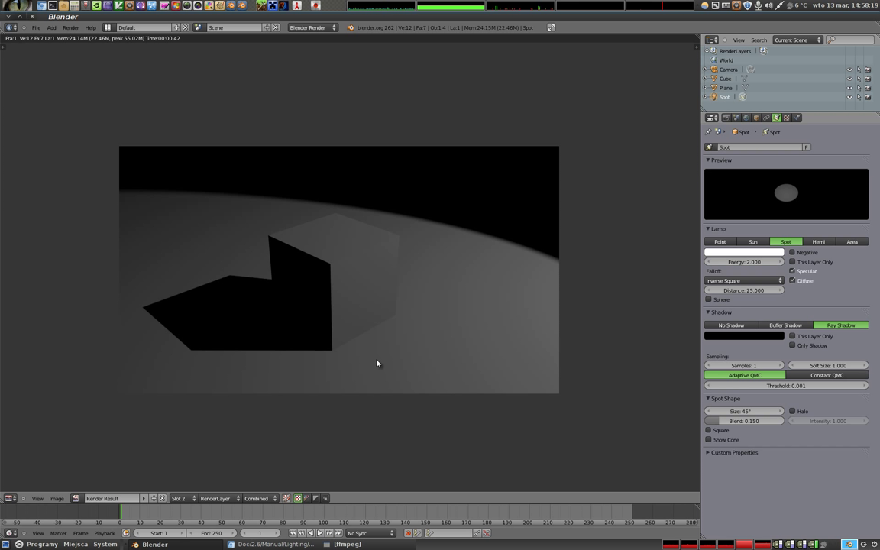
- Render with 5 ray shadow samples, then raise samples to 64 and render again
{"action": "left_click", "coordinate": [780, 366]}
{"action": "left_click", "coordinate": [779, 366]}
{"action": "left_click", "coordinate": [779, 366]}
{"action": "left_click", "coordinate": [780, 365]}
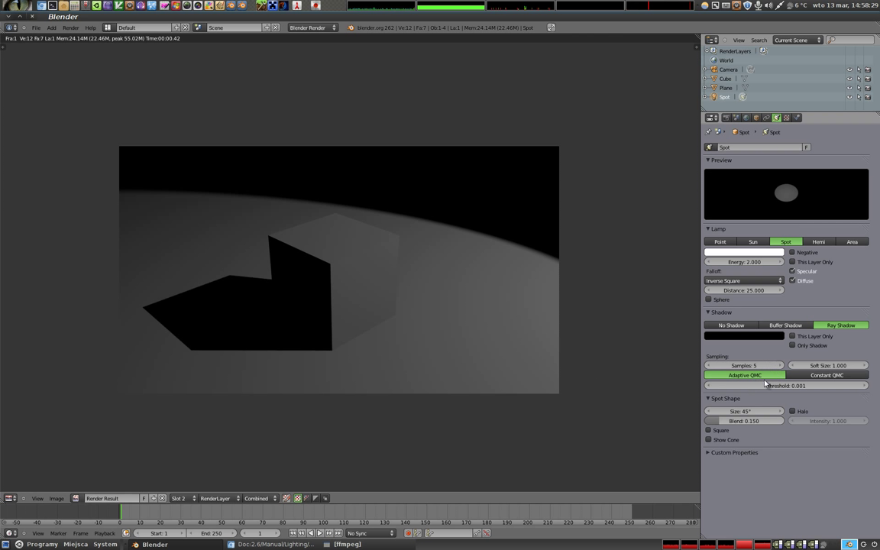
{"action": "key", "text": "F12"}
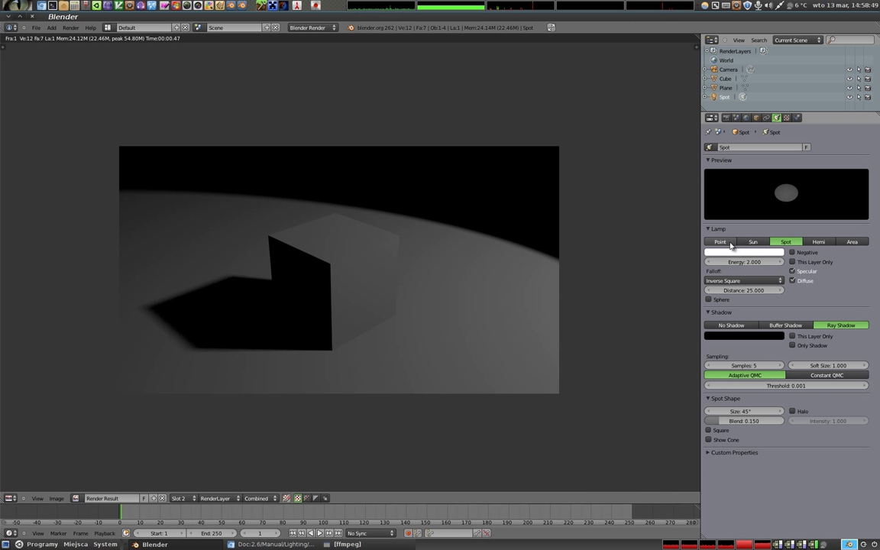
{"action": "left_click_drag", "start_coordinate": [744, 365], "coordinate": [779, 369]}
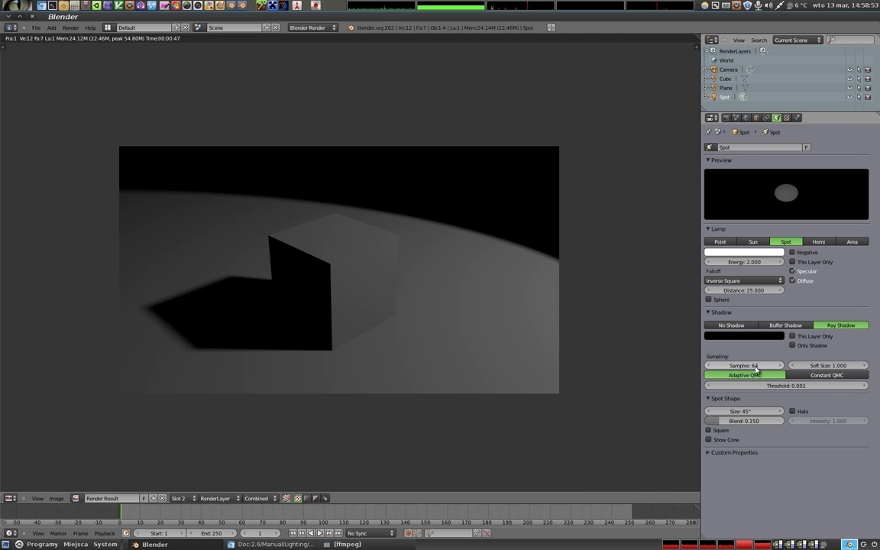
{"action": "key", "text": "F12"}
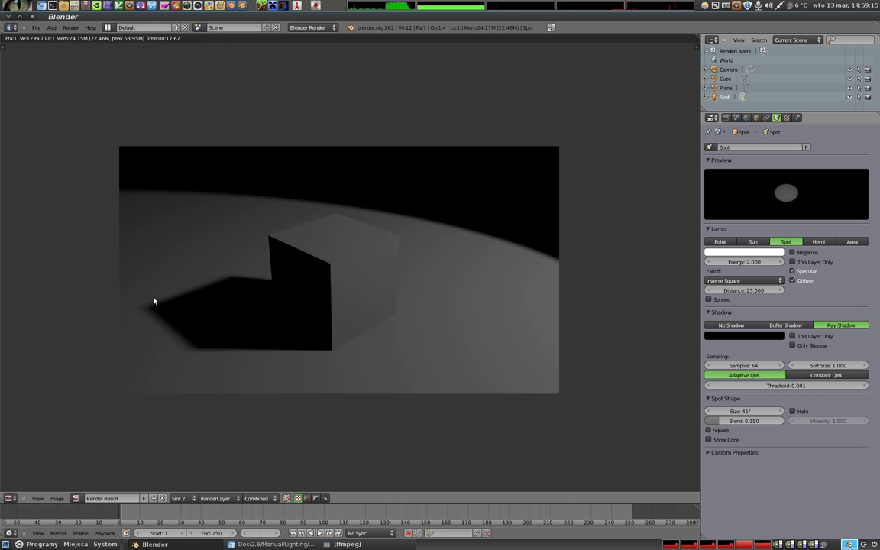
- Zoom and pan the render to inspect the cube shadow's blurred edge and apex corner
{"action": "scroll", "coordinate": [145, 310], "scroll_direction": "up", "scroll_amount": 1}
{"action": "scroll", "coordinate": [141, 321], "scroll_direction": "up", "scroll_amount": 2}
{"action": "middle_click_drag", "start_coordinate": [133, 340], "coordinate": [421, 242]}
{"action": "scroll", "coordinate": [278, 303], "scroll_direction": "up", "scroll_amount": 2}
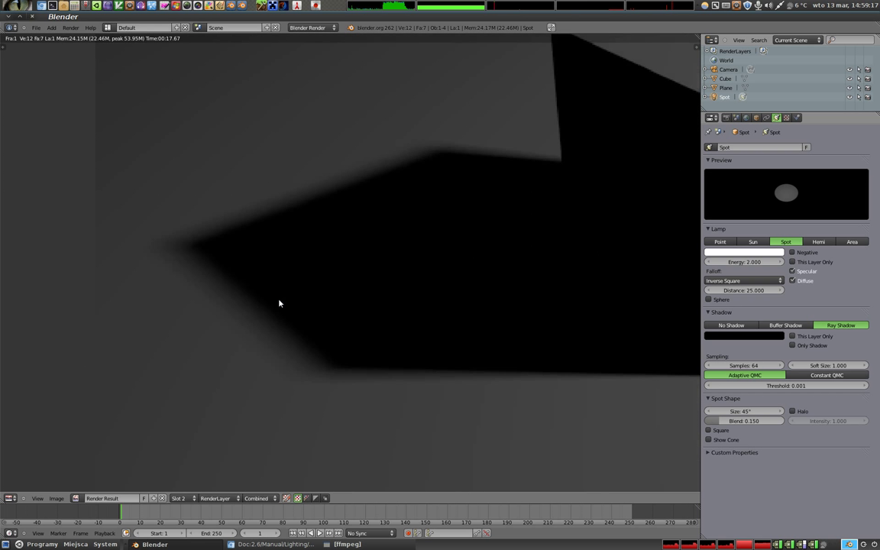
{"action": "scroll", "coordinate": [290, 333], "scroll_direction": "up", "scroll_amount": 1}
{"action": "mouse_move", "coordinate": [290, 333]}
{"action": "middle_mouse_down"}
{"action": "mouse_move", "coordinate": [312, 271]}
{"action": "mouse_move", "coordinate": [311, 340]}
{"action": "mouse_move", "coordinate": [374, 324]}
{"action": "middle_mouse_up"}
{"action": "scroll", "coordinate": [311, 341], "scroll_direction": "up", "scroll_amount": 2}
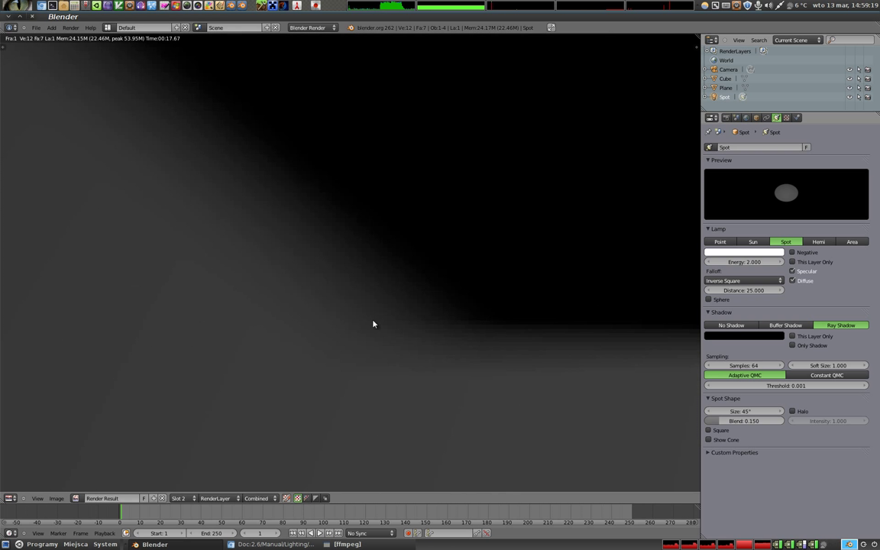
{"action": "scroll", "coordinate": [397, 305], "scroll_direction": "up", "scroll_amount": 1}
{"action": "mouse_move", "coordinate": [341, 352]}
{"action": "middle_mouse_down"}
{"action": "mouse_move", "coordinate": [388, 278]}
{"action": "mouse_move", "coordinate": [285, 226]}
{"action": "middle_mouse_up"}
- Zoom back out and pan until the whole rendered image is visible again
{"action": "scroll", "coordinate": [285, 237], "scroll_direction": "down", "scroll_amount": 1}
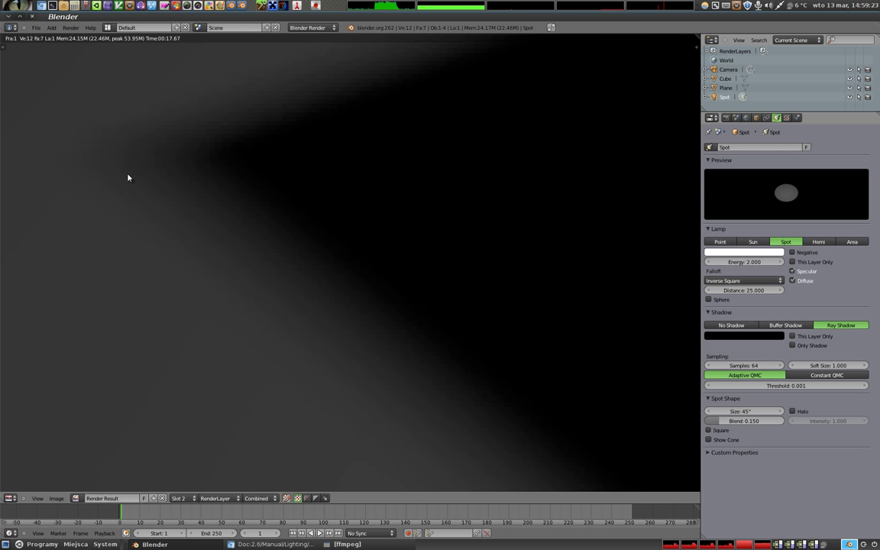
{"action": "scroll", "coordinate": [399, 246], "scroll_direction": "down", "scroll_amount": 1}
{"action": "mouse_move", "coordinate": [399, 245]}
{"action": "middle_mouse_down"}
{"action": "mouse_move", "coordinate": [167, 202]}
{"action": "mouse_move", "coordinate": [127, 215]}
{"action": "middle_mouse_up"}
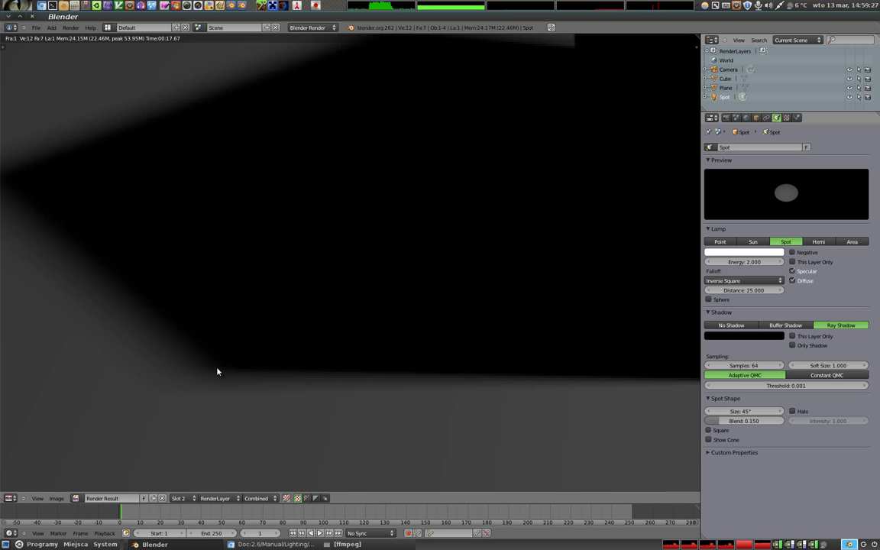
{"action": "scroll", "coordinate": [216, 369], "scroll_direction": "down", "scroll_amount": 2}
{"action": "scroll", "coordinate": [285, 267], "scroll_direction": "down", "scroll_amount": 1}
{"action": "middle_click_drag", "start_coordinate": [418, 273], "coordinate": [308, 322]}
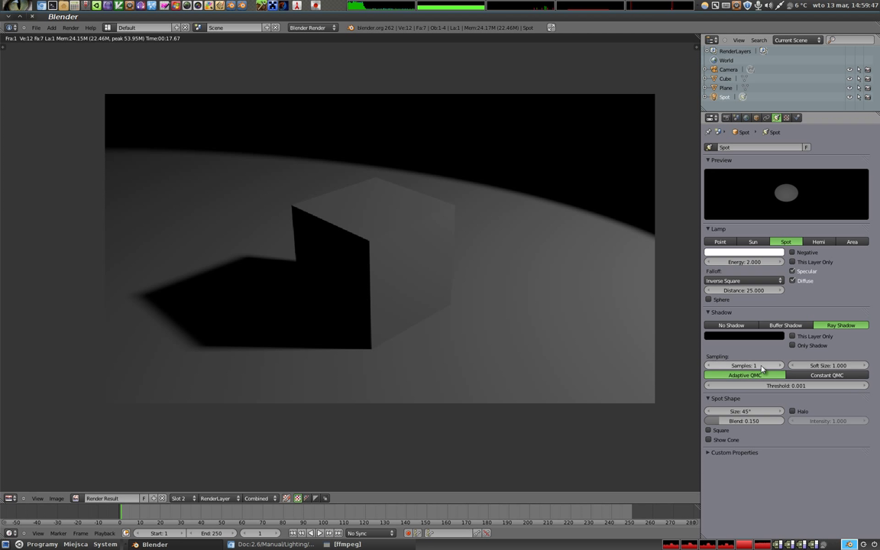
- Set the ray shadow Soft Size to 1 and render
{"action": "left_click_drag", "start_coordinate": [825, 365], "coordinate": [832, 365]}
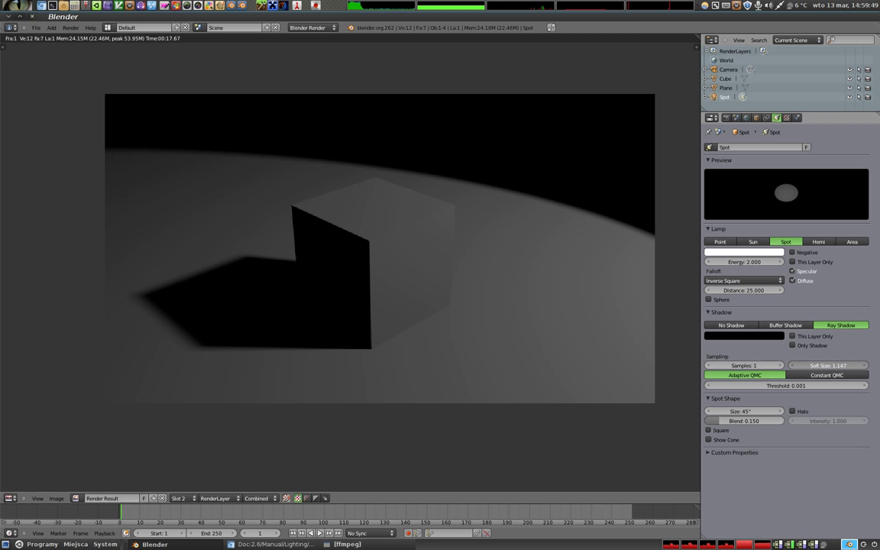
{"action": "left_click", "coordinate": [831, 365]}
{"action": "type", "text": "1"}
{"action": "key", "text": "Return"}
{"action": "key", "text": "F12"}
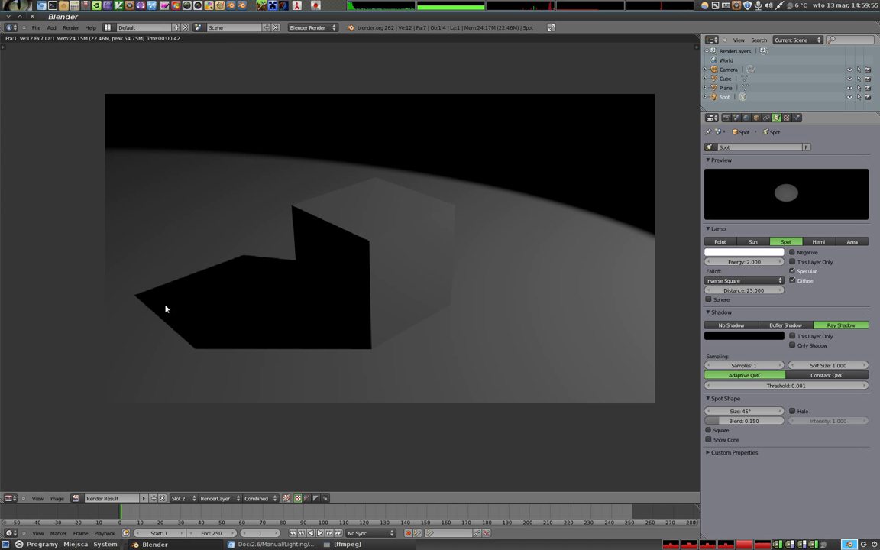
{"action": "scroll", "coordinate": [165, 309], "scroll_direction": "down", "scroll_amount": 1}
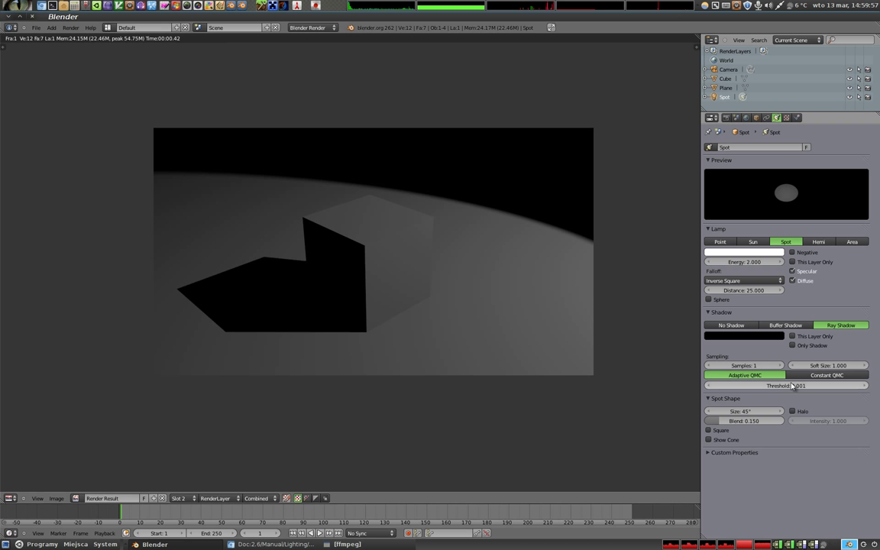
- Render with Soft Size 10, then raise Samples to 16 and render again
{"action": "left_click", "coordinate": [835, 366]}
{"action": "type", "text": "10"}
{"action": "key", "text": "Return"}
{"action": "key", "text": "F12"}
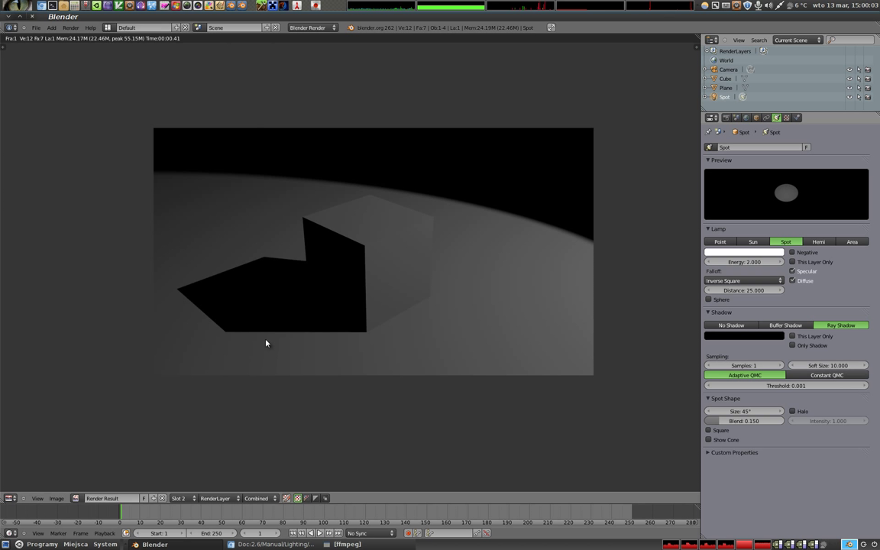
{"action": "left_click", "coordinate": [744, 366]}
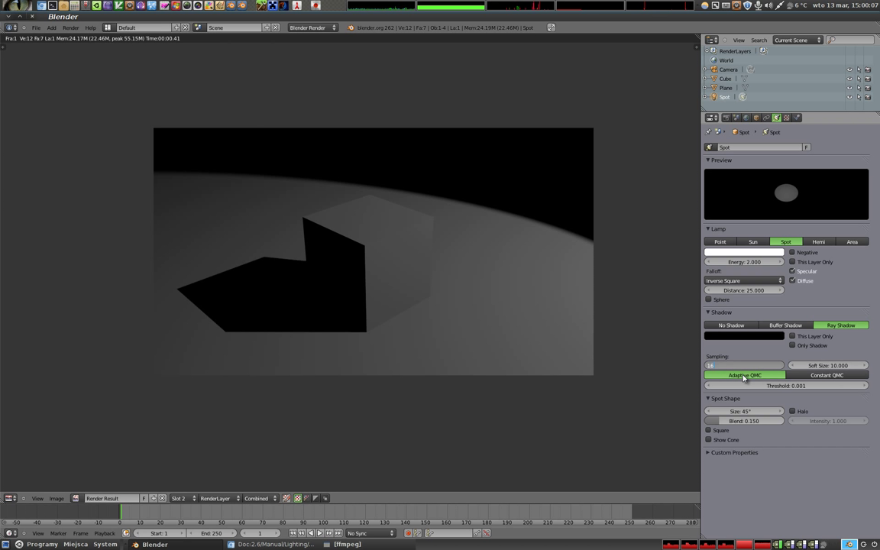
{"action": "key", "text": "Return"}
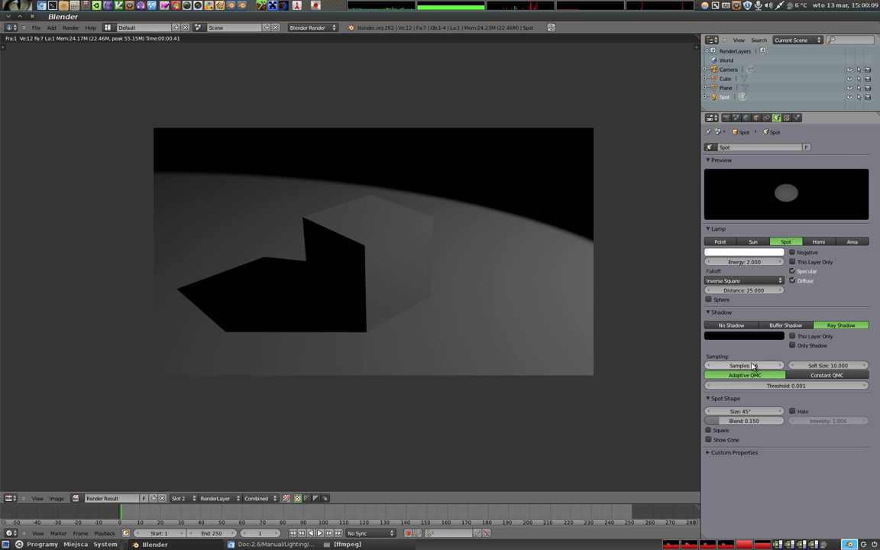
{"action": "key", "text": "F12"}
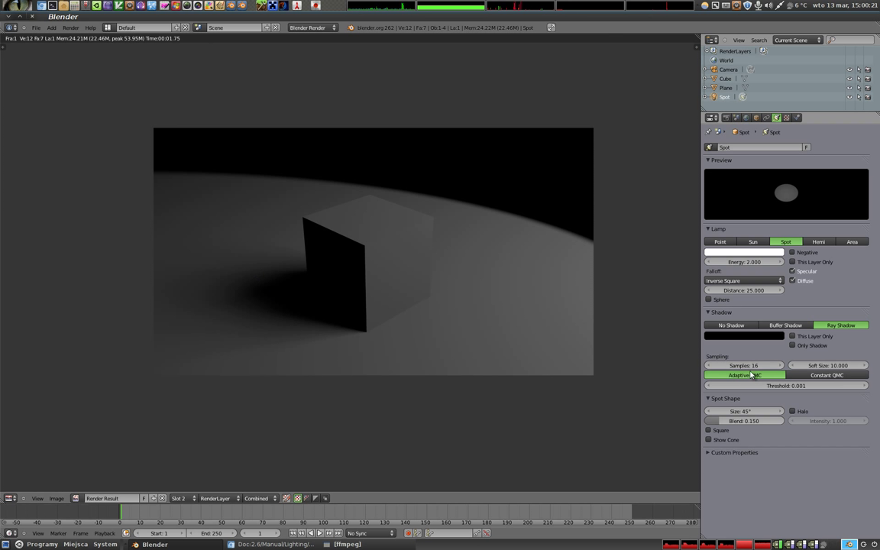
- Set Soft Size to 100 and render
{"action": "left_click_drag", "start_coordinate": [807, 367], "coordinate": [813, 368]}
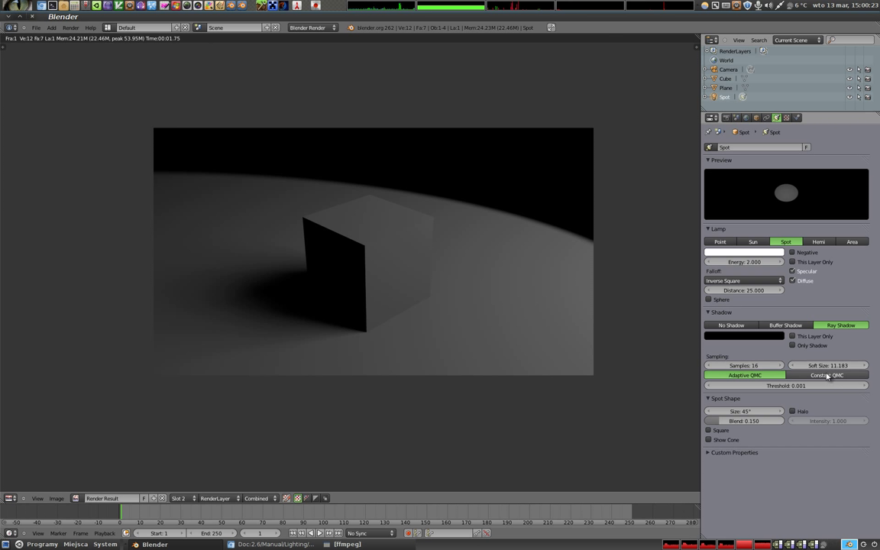
{"action": "left_click", "coordinate": [825, 370]}
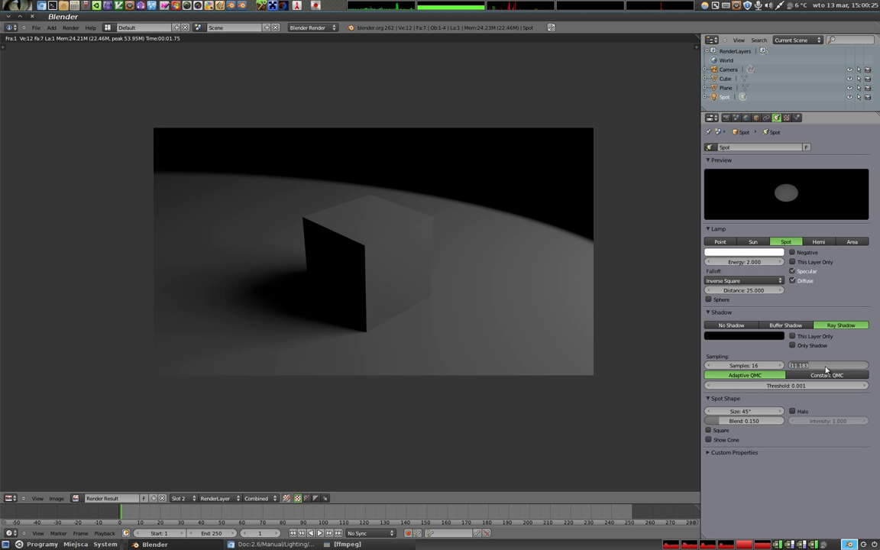
{"action": "type", "text": "55555555"}
{"action": "key", "text": "Return"}
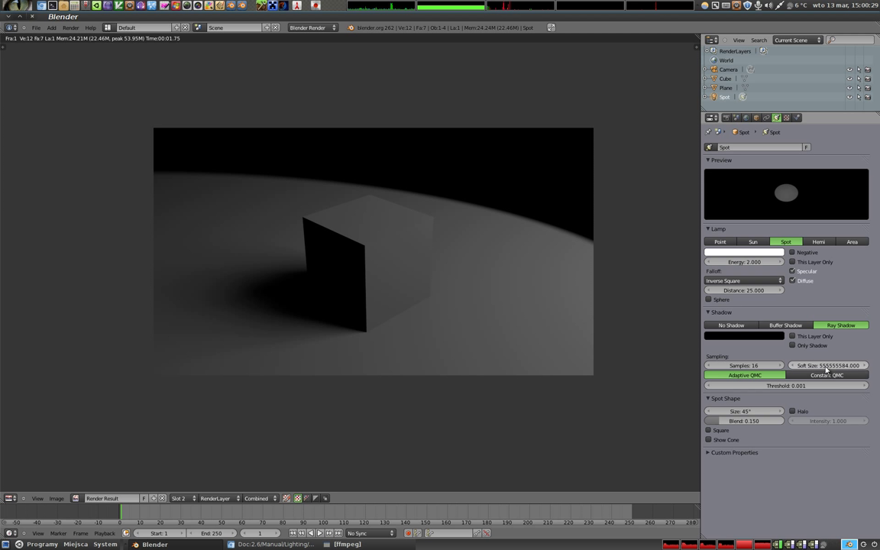
{"action": "left_click", "coordinate": [827, 369]}
{"action": "type", "text": "100"}
{"action": "key", "text": "Return"}
{"action": "key", "text": "F12"}
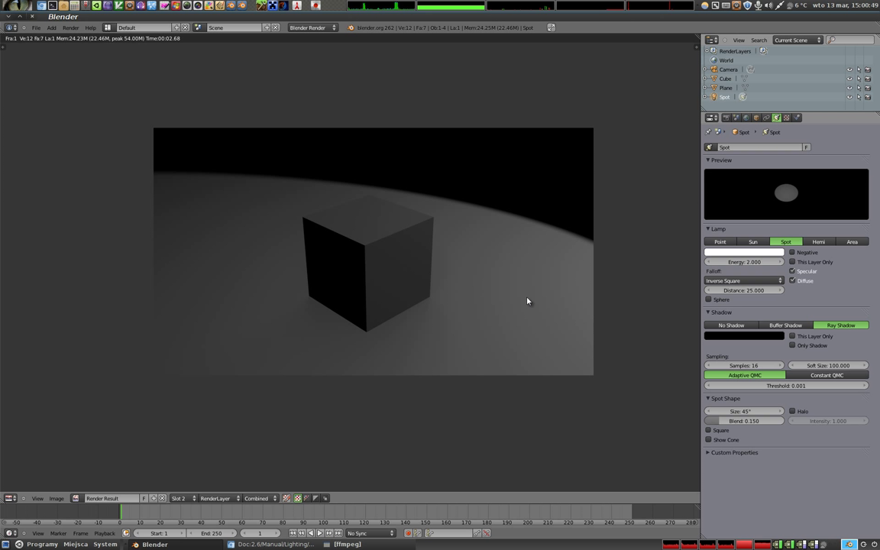
- Lower Soft Size to 20 and render the broad, diffuse cube shadow
{"action": "left_click", "coordinate": [837, 366]}
{"action": "type", "text": "1"}
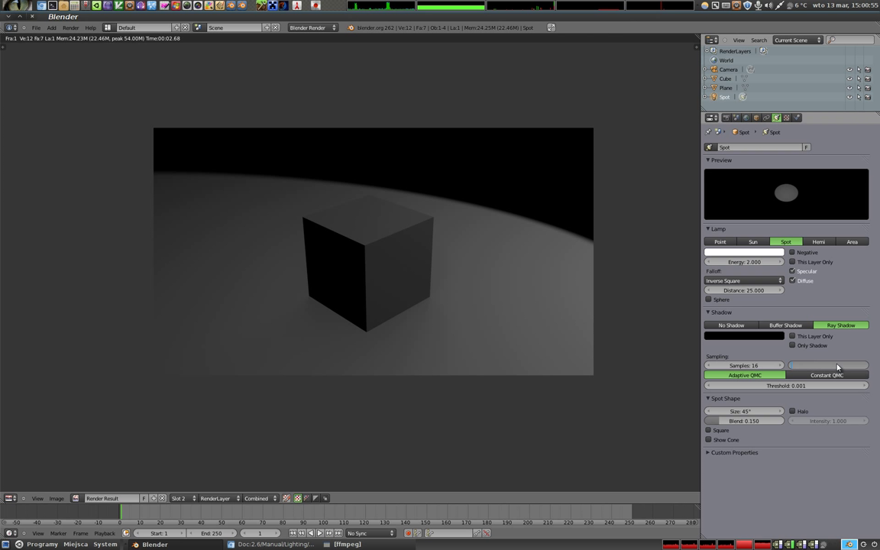
{"action": "key", "text": "Return"}
{"action": "key", "text": "F12"}
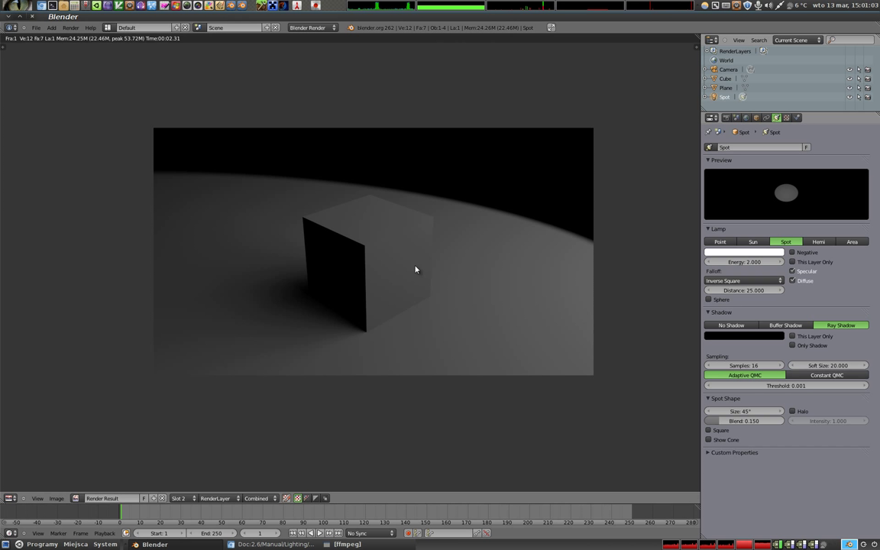
- Switch the lamp to Buffer Shadow with the Classical buffer type and render
{"action": "left_click", "coordinate": [795, 327]}
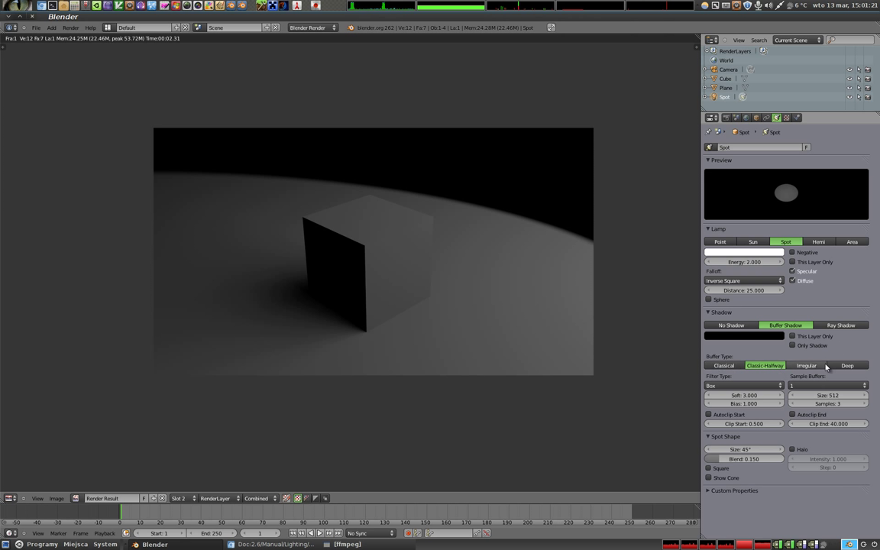
{"action": "left_click", "coordinate": [713, 368]}
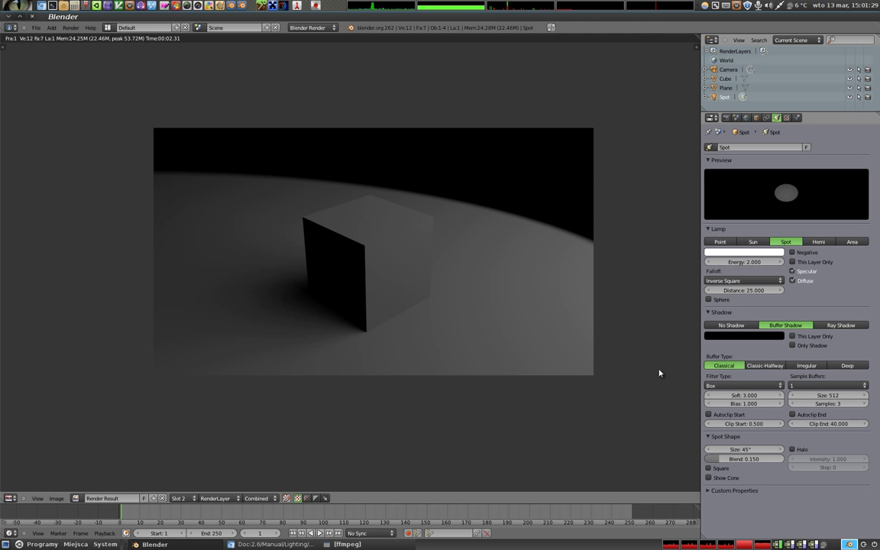
{"action": "key", "text": "F12"}
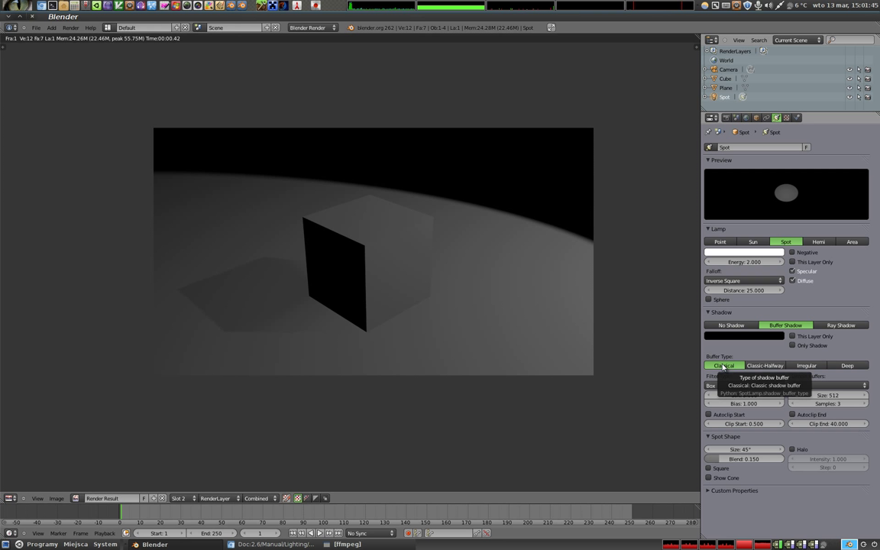
- Toggle the buffer type between Classic-Halfway and Classical, ending on Classic-Halfway
{"action": "left_click", "coordinate": [766, 366]}
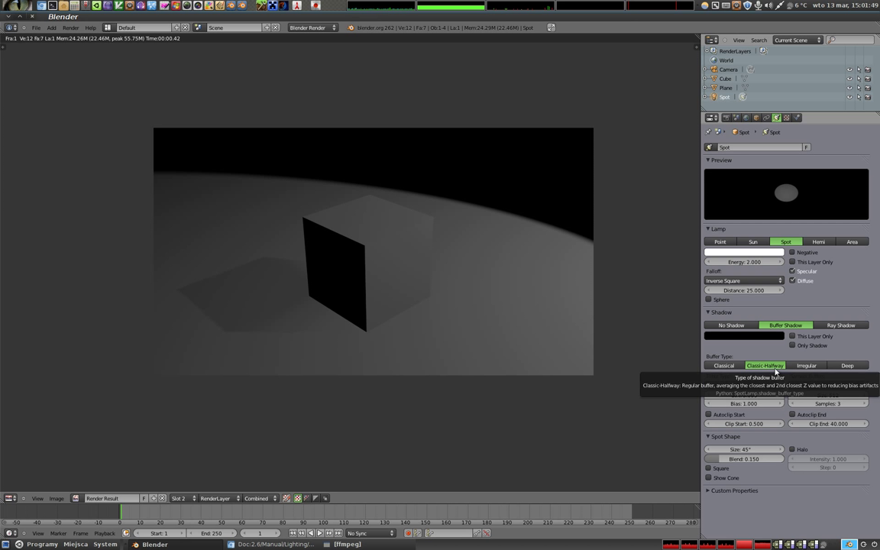
{"action": "left_click", "coordinate": [725, 367]}
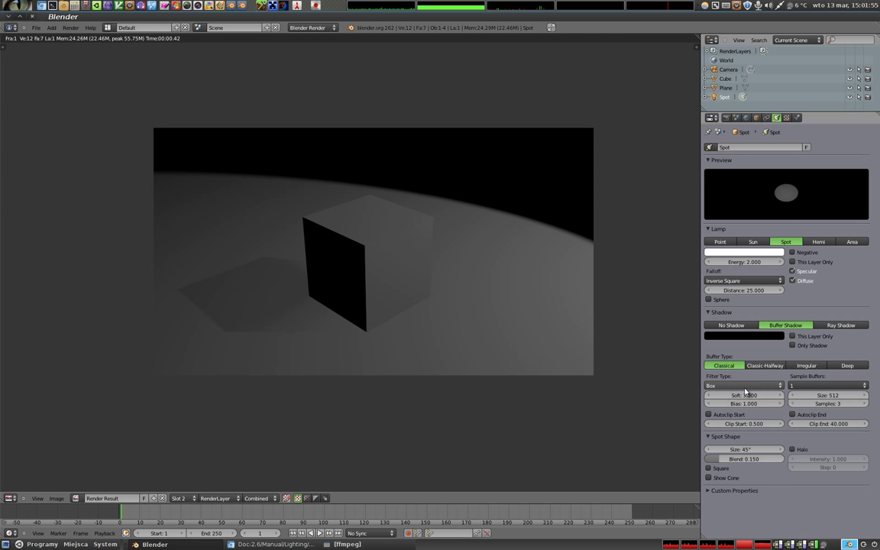
{"action": "left_click", "coordinate": [762, 366]}
- Render with Classic-Halfway buffer shadows, then lower Bias to 0.001 and re-render
{"action": "key", "text": "F12"}
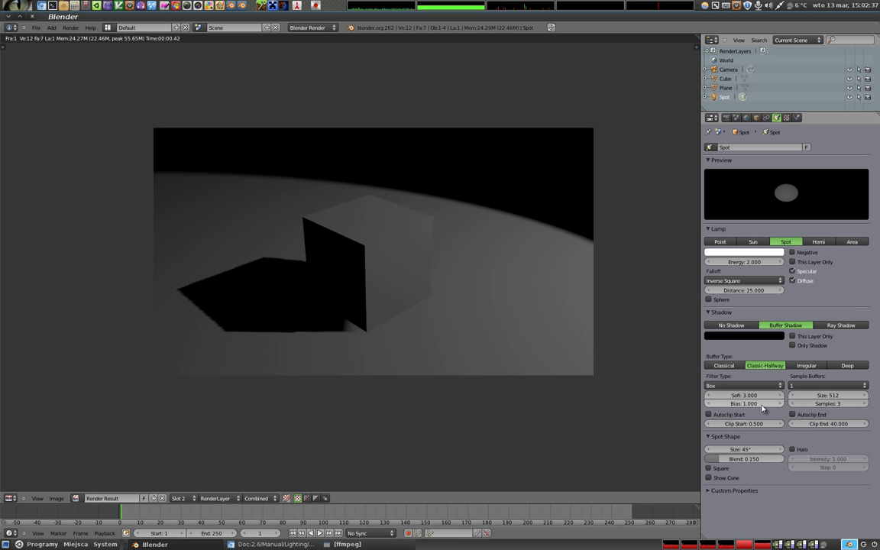
{"action": "left_click_drag", "start_coordinate": [764, 405], "coordinate": [718, 405]}
{"action": "key", "text": "F12"}
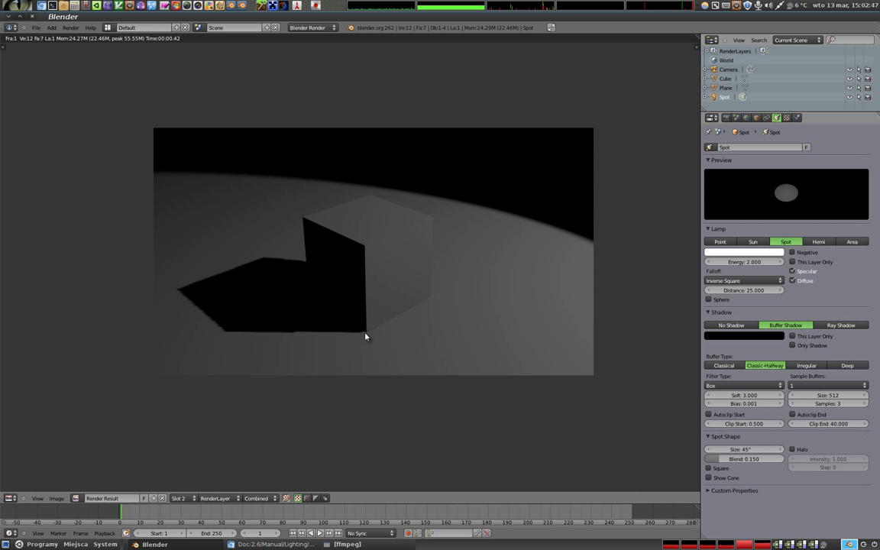
- Zoom and pan the render over the cube shadow's stair-stepped edges, then zoom back out
{"action": "scroll", "coordinate": [363, 333], "scroll_direction": "up", "scroll_amount": 1}
{"action": "scroll", "coordinate": [364, 333], "scroll_direction": "up", "scroll_amount": 1}
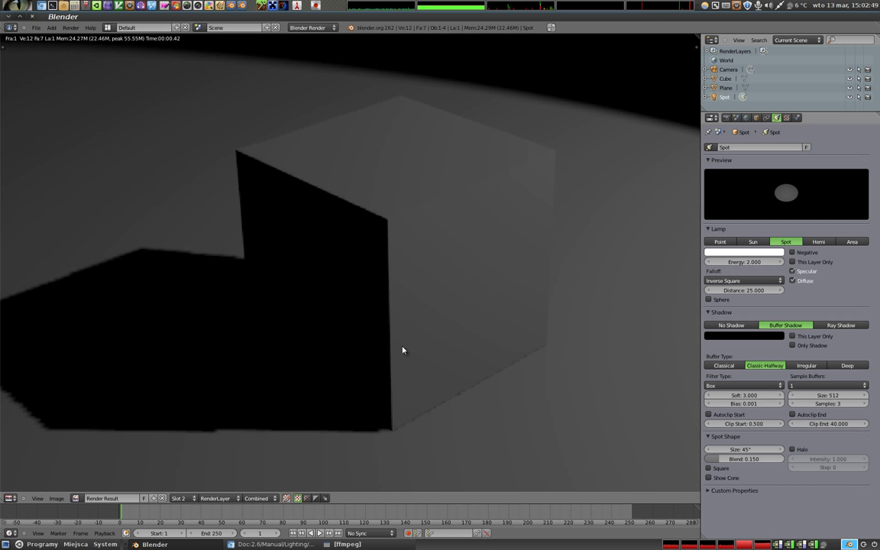
{"action": "middle_click_drag", "start_coordinate": [403, 350], "coordinate": [474, 258]}
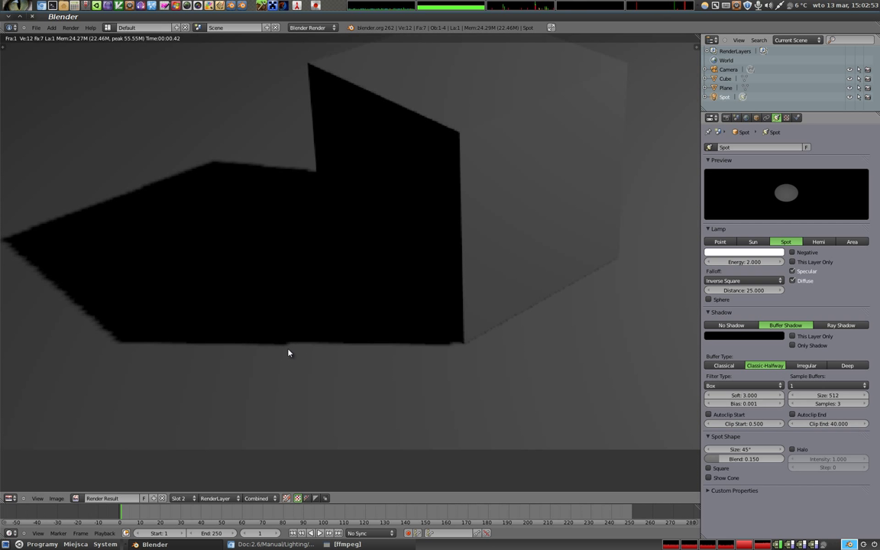
{"action": "mouse_move", "coordinate": [76, 273]}
{"action": "middle_mouse_down"}
{"action": "mouse_move", "coordinate": [347, 312]}
{"action": "mouse_move", "coordinate": [281, 277]}
{"action": "middle_mouse_up"}
{"action": "scroll", "coordinate": [347, 312], "scroll_direction": "up", "scroll_amount": 3}
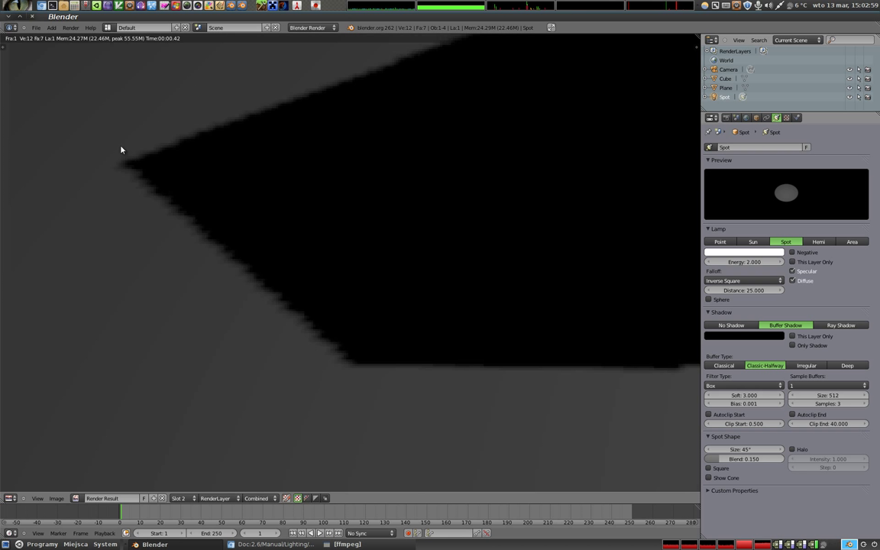
{"action": "scroll", "coordinate": [458, 302], "scroll_direction": "down", "scroll_amount": 1}
{"action": "scroll", "coordinate": [428, 301], "scroll_direction": "down", "scroll_amount": 1}
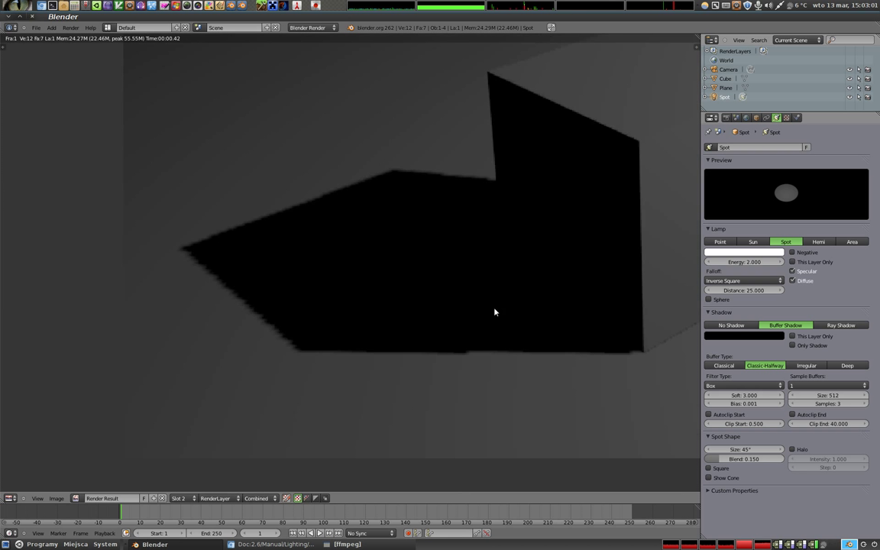
{"action": "middle_click_drag", "start_coordinate": [495, 310], "coordinate": [304, 296]}
{"action": "middle_click_drag", "start_coordinate": [471, 341], "coordinate": [460, 355]}
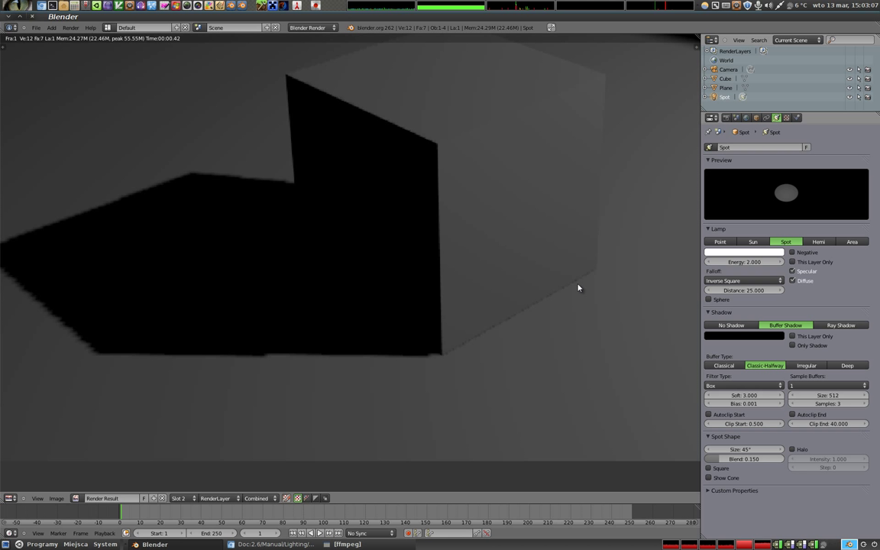
{"action": "scroll", "coordinate": [486, 238], "scroll_direction": "down", "scroll_amount": 1}
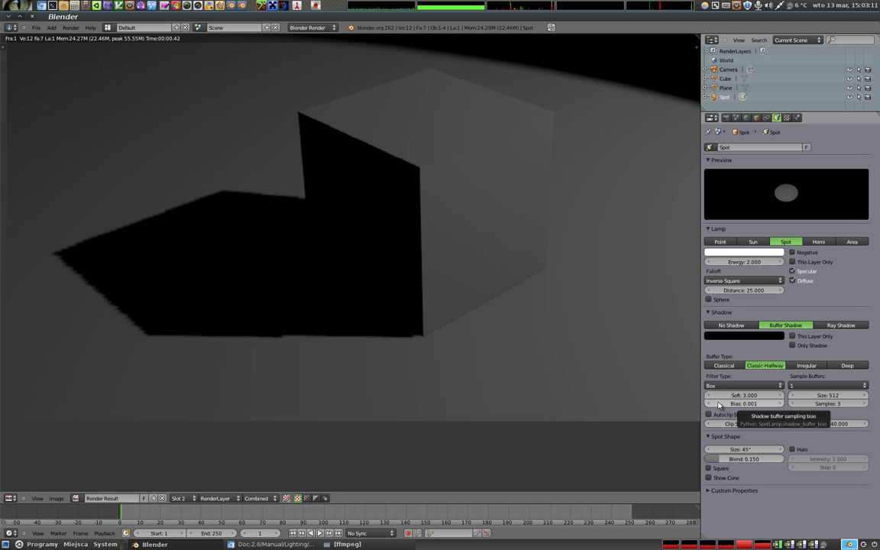
- Render with shadow Bias 5.000, then at progressively lower bias down to 0.100
{"action": "left_click_drag", "start_coordinate": [743, 406], "coordinate": [779, 406]}
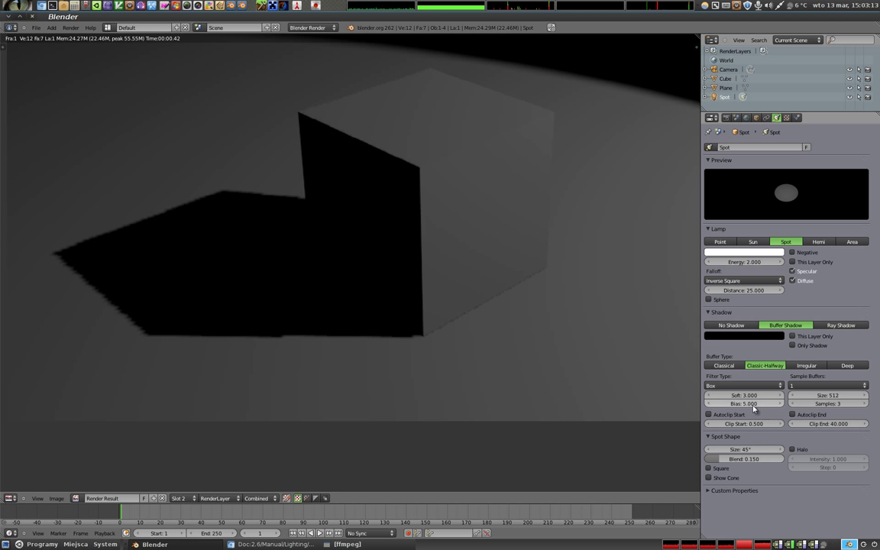
{"action": "key", "text": "F12"}
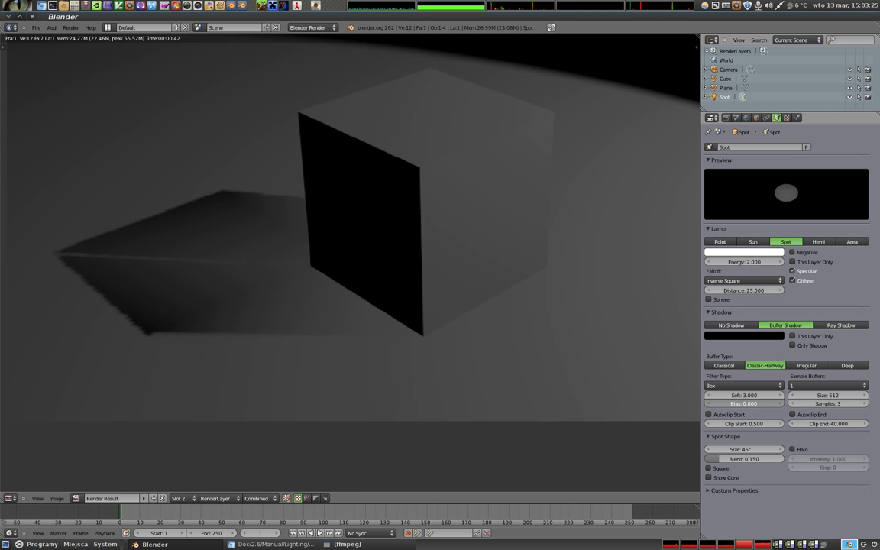
{"action": "key", "text": "F12"}
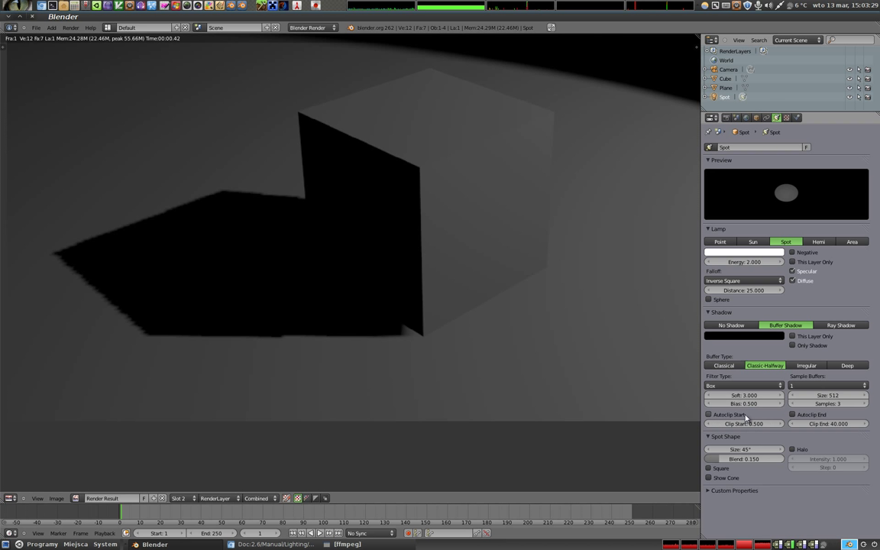
{"action": "left_click_drag", "start_coordinate": [744, 403], "coordinate": [729, 403]}
{"action": "key", "text": "F12"}
- Set shadow Soft to 0.000 and Samples to 1, and re-render the hard, stair-stepped shadow
{"action": "left_click_drag", "start_coordinate": [744, 394], "coordinate": [710, 395]}
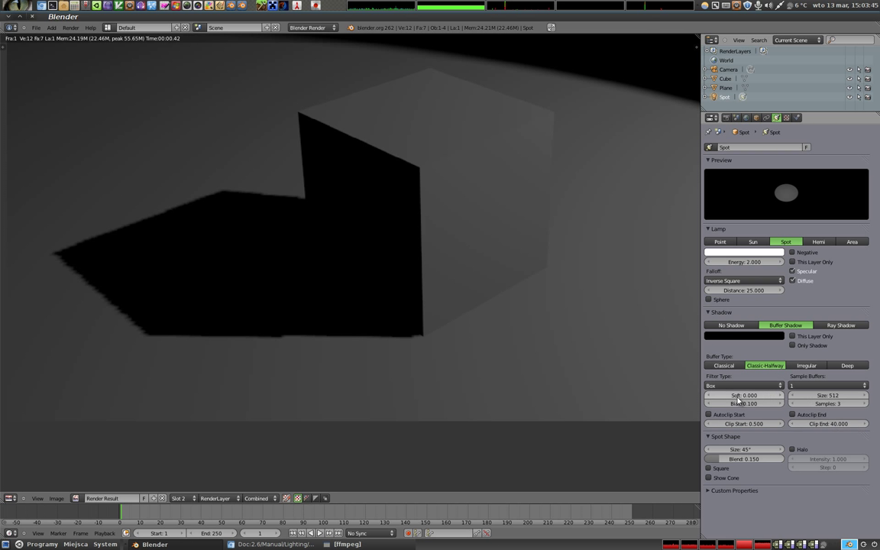
{"action": "left_click_drag", "start_coordinate": [829, 407], "coordinate": [809, 407]}
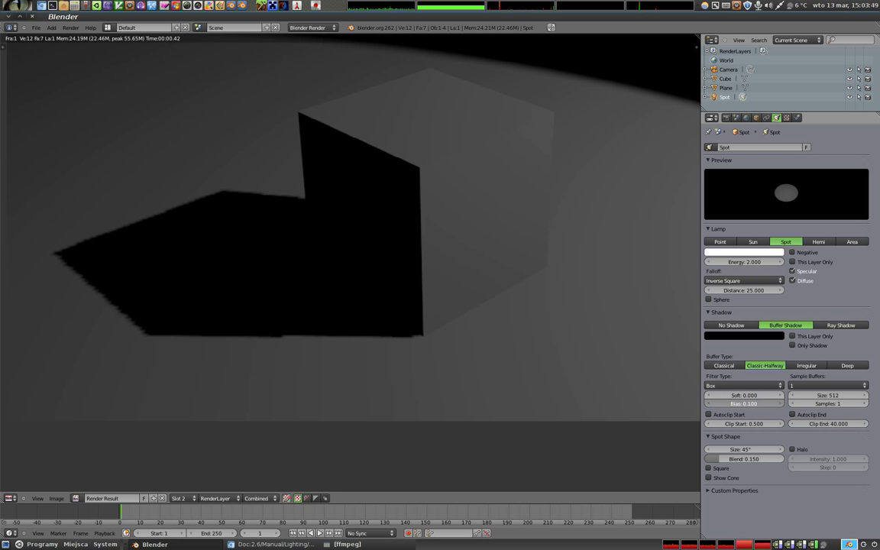
{"action": "key", "text": "F12"}
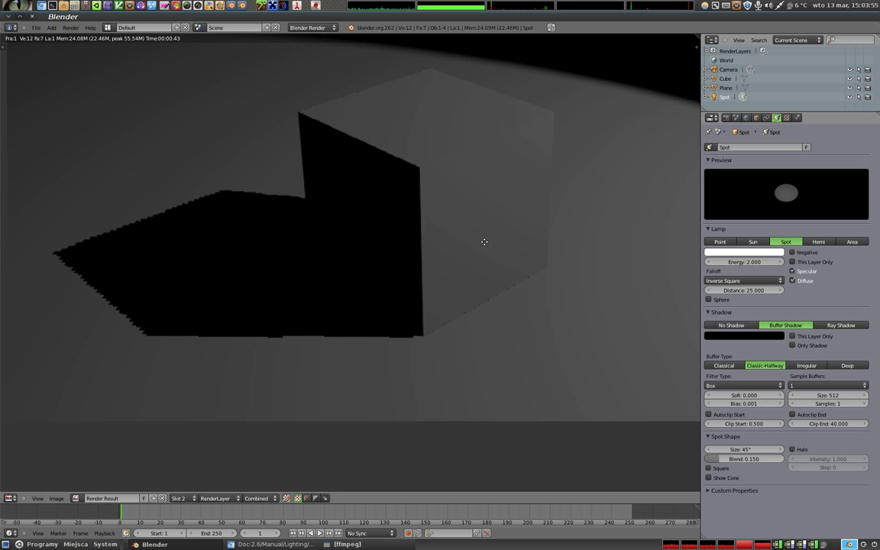
- Try the Irregular and Classic-Halfway buffer types, settle on Deep, and render
{"action": "left_click", "coordinate": [819, 367]}
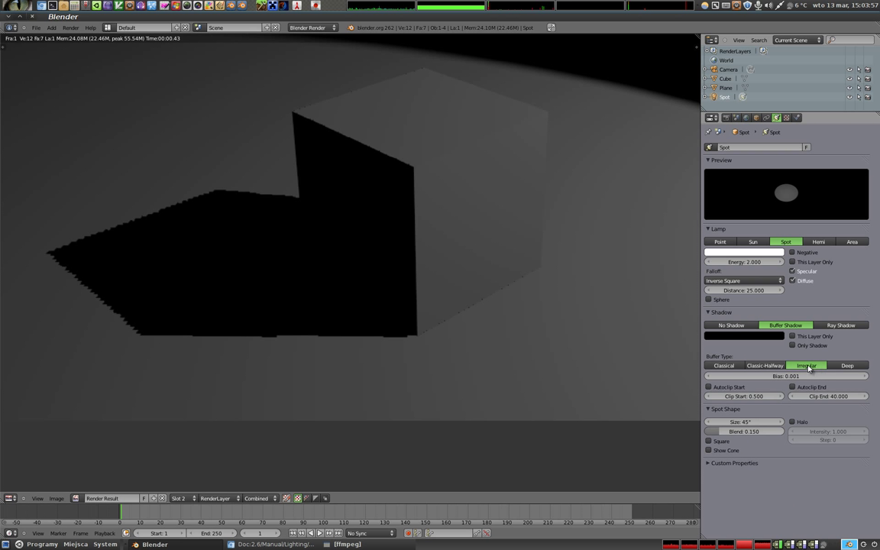
{"action": "left_click", "coordinate": [764, 365]}
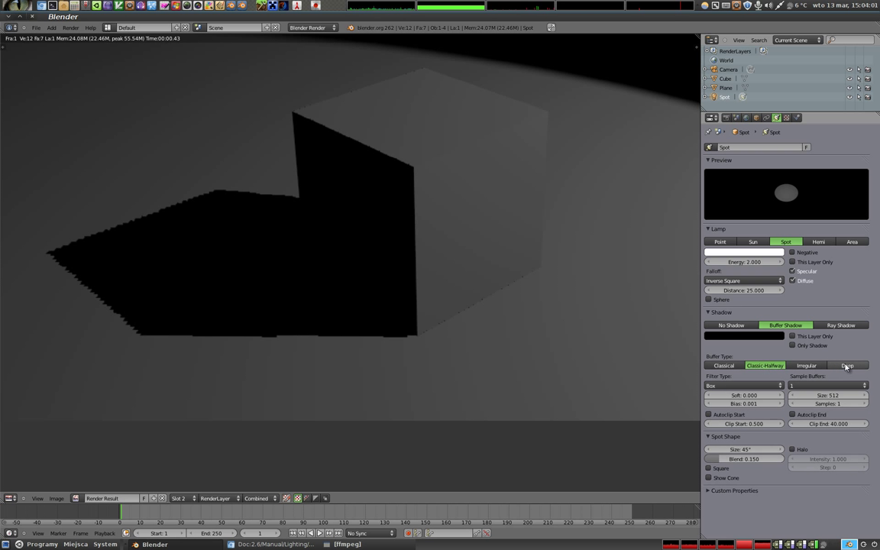
{"action": "left_click", "coordinate": [842, 366]}
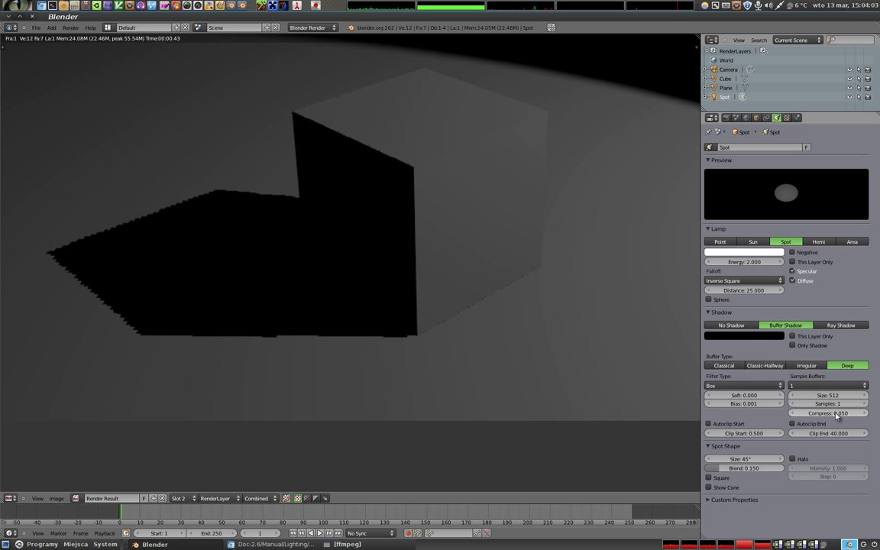
{"action": "left_click", "coordinate": [780, 367]}
{"action": "left_click", "coordinate": [843, 366]}
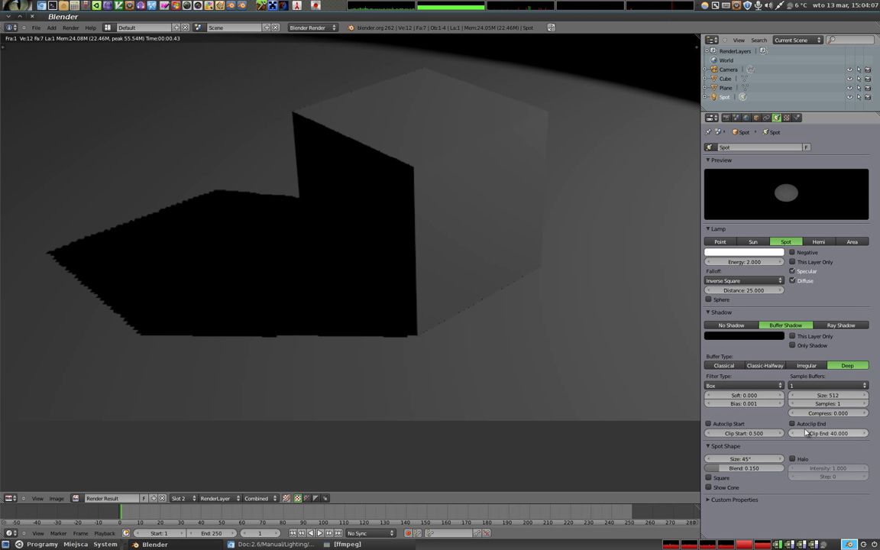
{"action": "key", "text": "F12"}
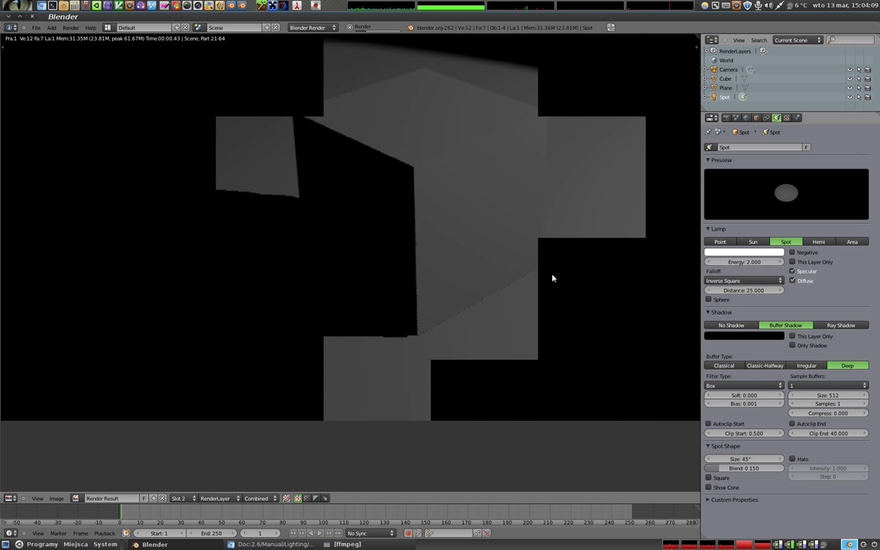
{"action": "scroll", "coordinate": [386, 287], "scroll_direction": "down", "scroll_amount": 2}
{"action": "scroll", "coordinate": [387, 287], "scroll_direction": "down", "scroll_amount": 1}
{"action": "scroll", "coordinate": [387, 286], "scroll_direction": "up", "scroll_amount": 3}
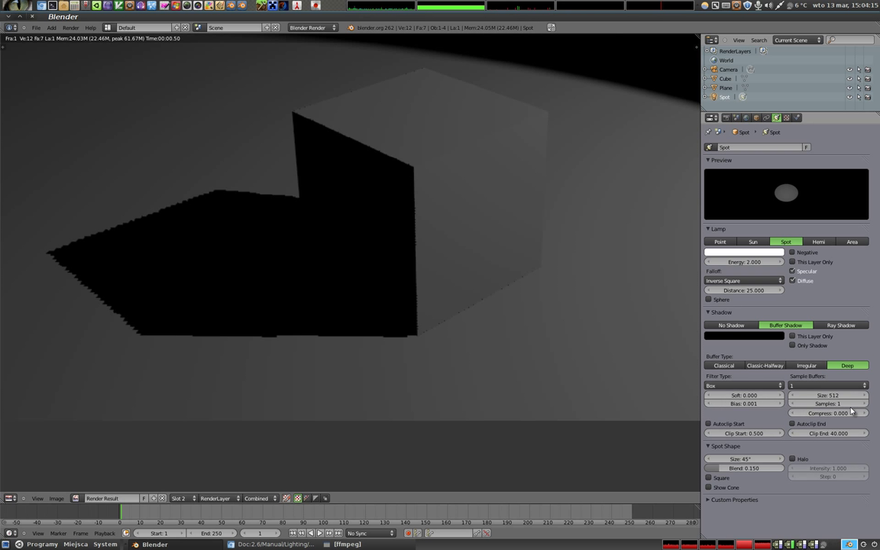
- Step the shadow samples up from 2 to 5, rendering after each increase
{"action": "left_click", "coordinate": [864, 403]}
{"action": "key", "text": "F12"}
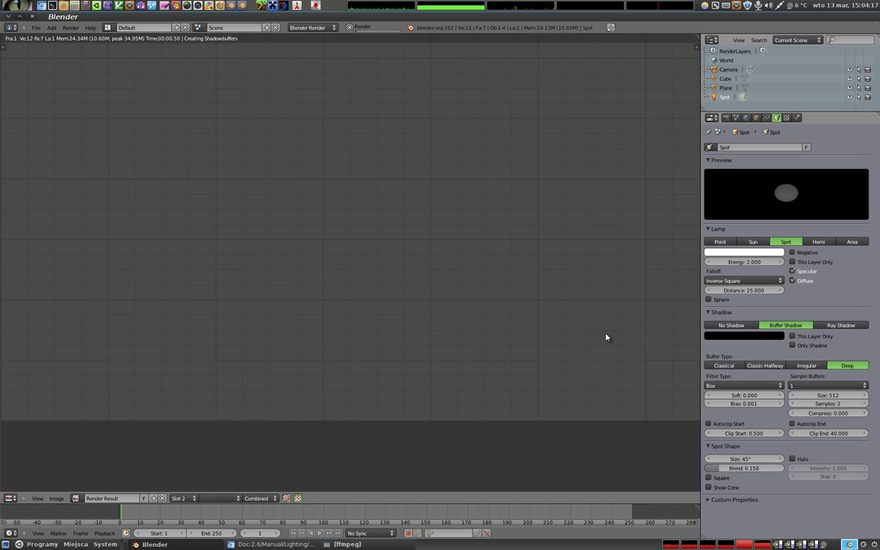
{"action": "left_click", "coordinate": [864, 403]}
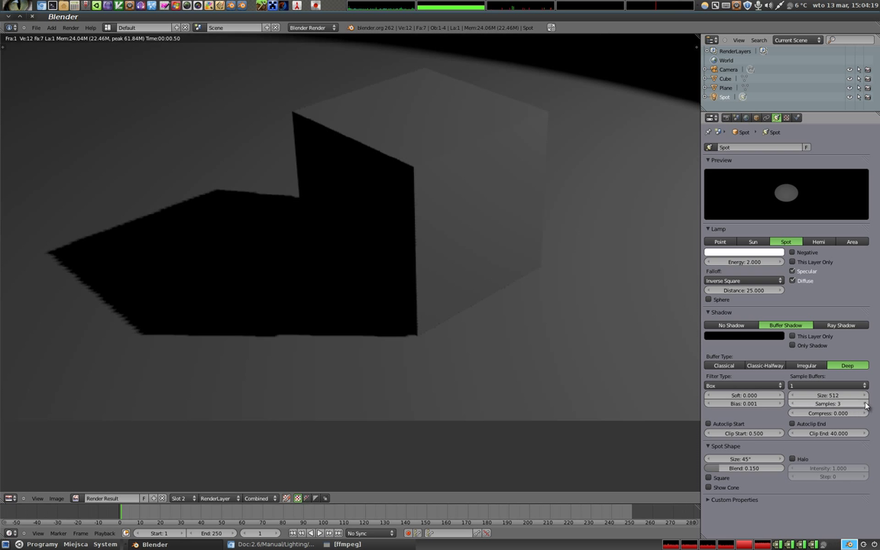
{"action": "key", "text": "F12"}
{"action": "left_click", "coordinate": [864, 403]}
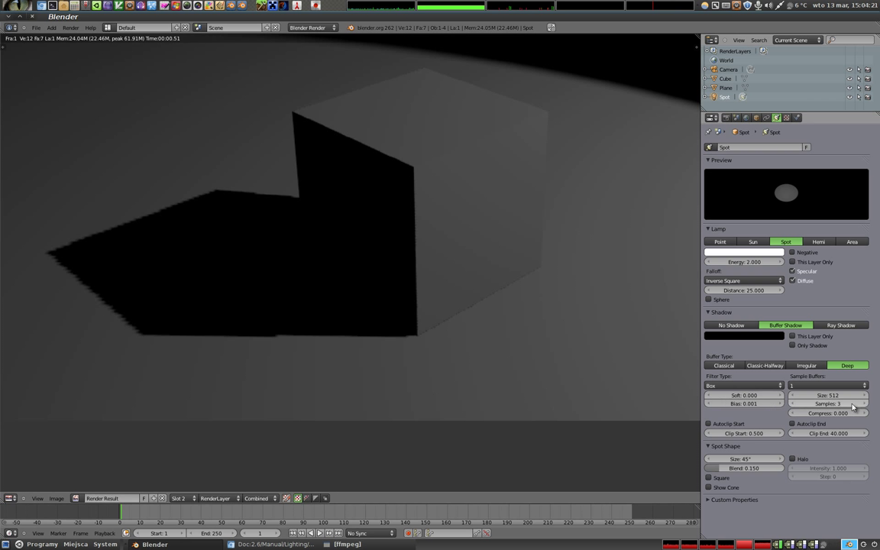
{"action": "key", "text": "F12"}
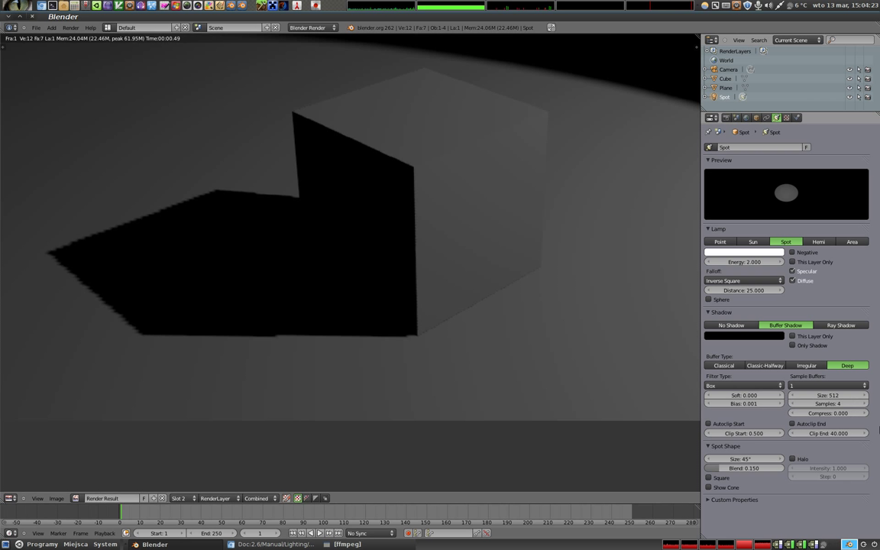
{"action": "left_click", "coordinate": [864, 403]}
{"action": "key", "text": "F12"}
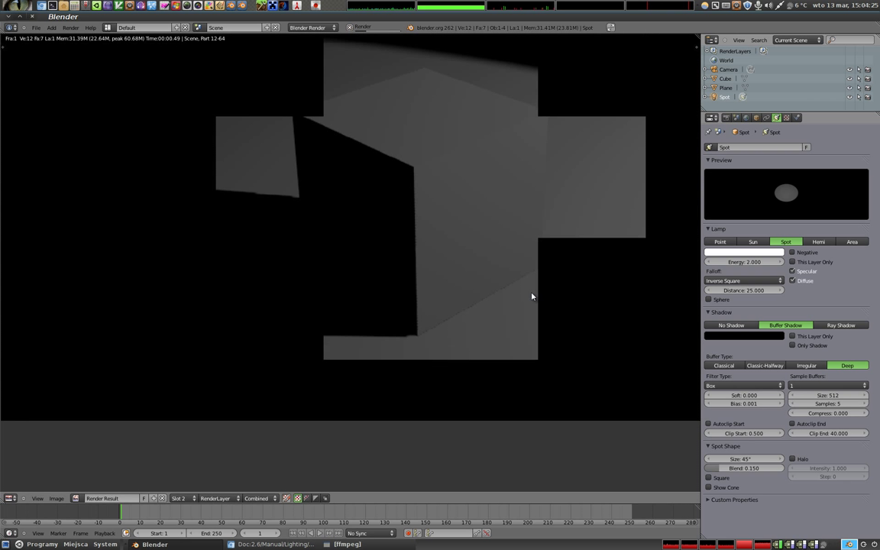
- Switch back to Classic-Halfway, keep buffer size 512, raise samples to 9 and render
{"action": "left_click", "coordinate": [764, 364]}
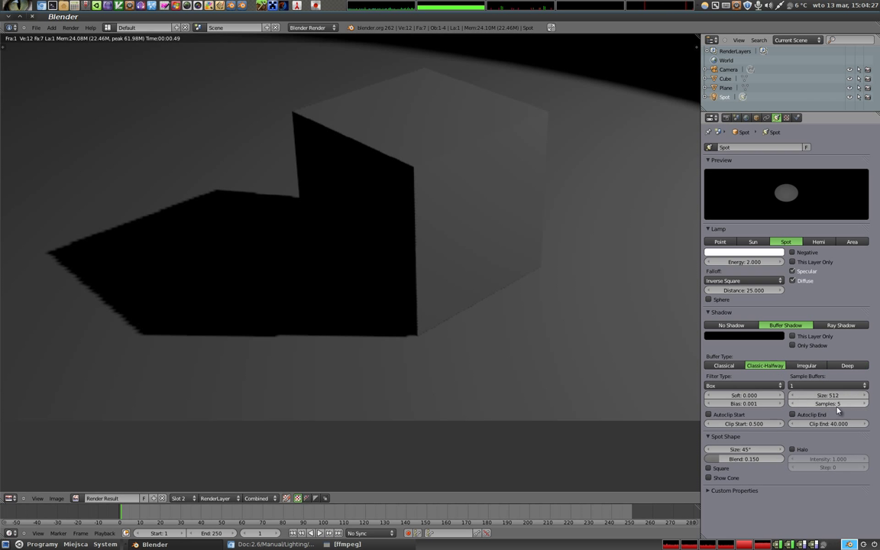
{"action": "key", "text": "F12"}
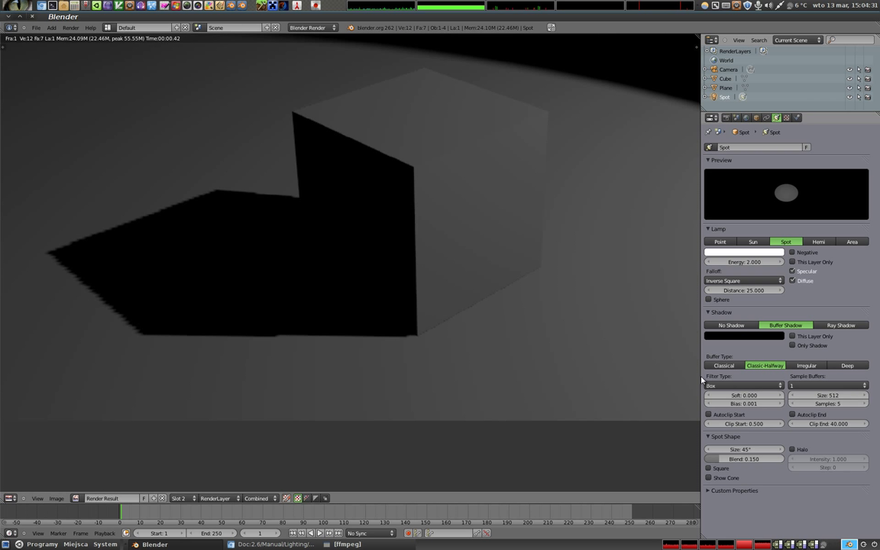
{"action": "left_click", "coordinate": [826, 395]}
{"action": "key", "text": "Return"}
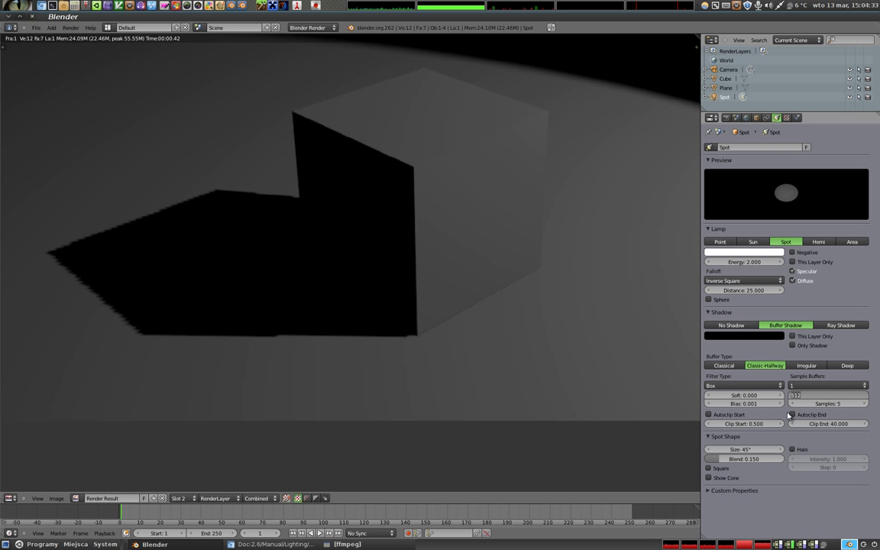
{"action": "left_click_drag", "start_coordinate": [809, 403], "coordinate": [831, 405]}
{"action": "key", "text": "F12"}
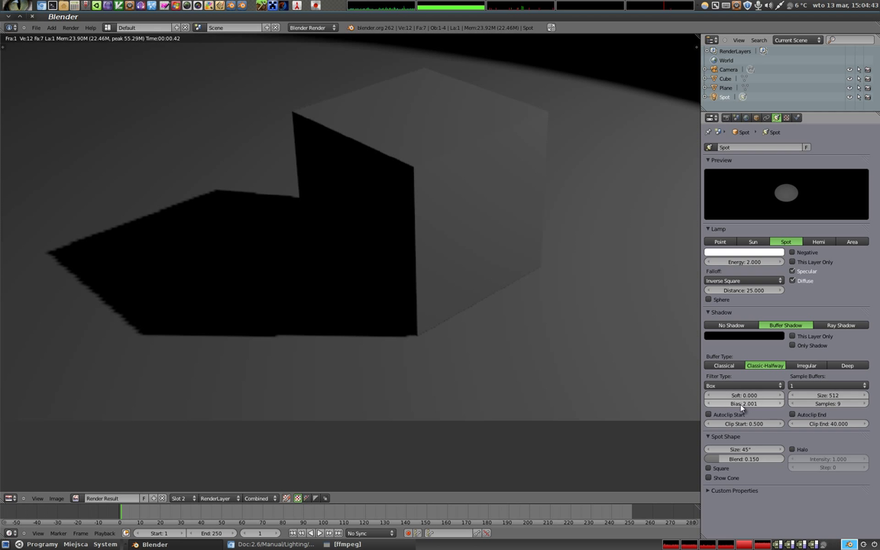
- Raise the buffer size to 10224 and lower Bias to 0.001, re-rendering after each change
{"action": "key", "text": "F12"}
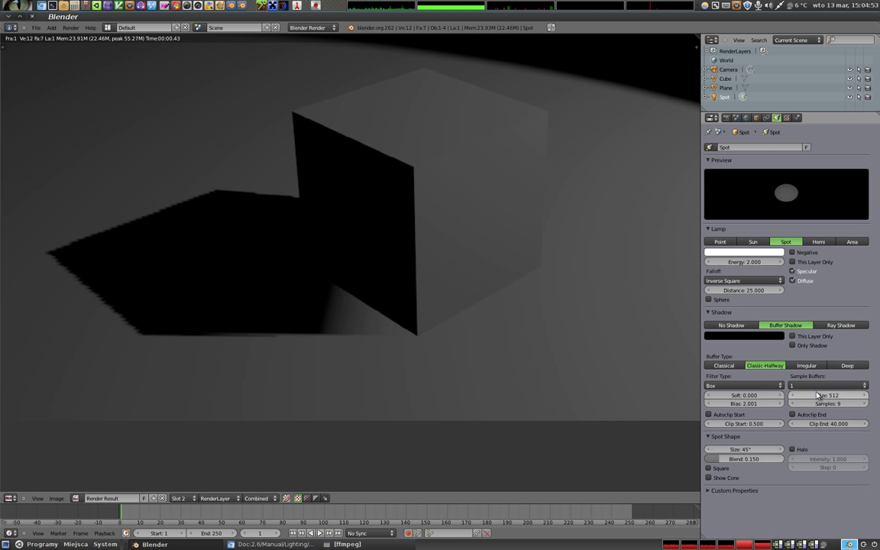
{"action": "left_click_drag", "start_coordinate": [821, 394], "coordinate": [855, 395]}
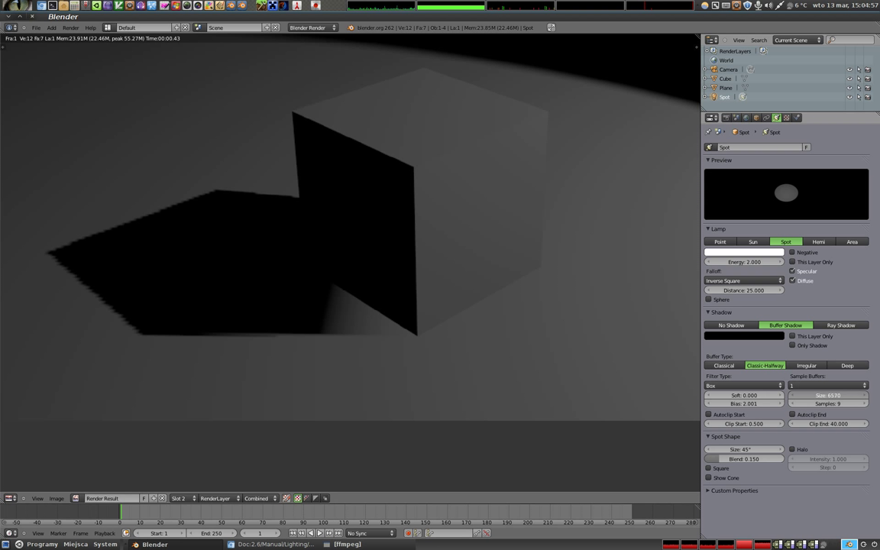
{"action": "left_click_drag", "start_coordinate": [828, 395], "coordinate": [790, 412]}
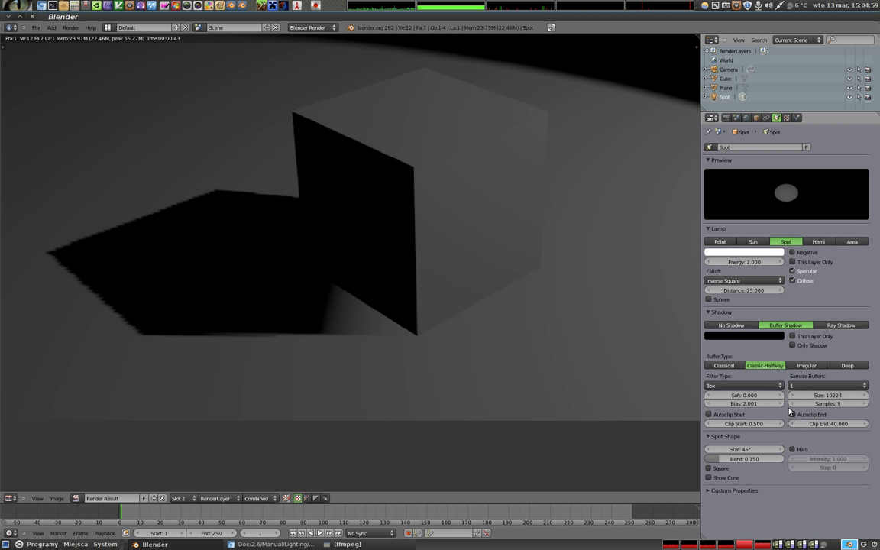
{"action": "key", "text": "F12"}
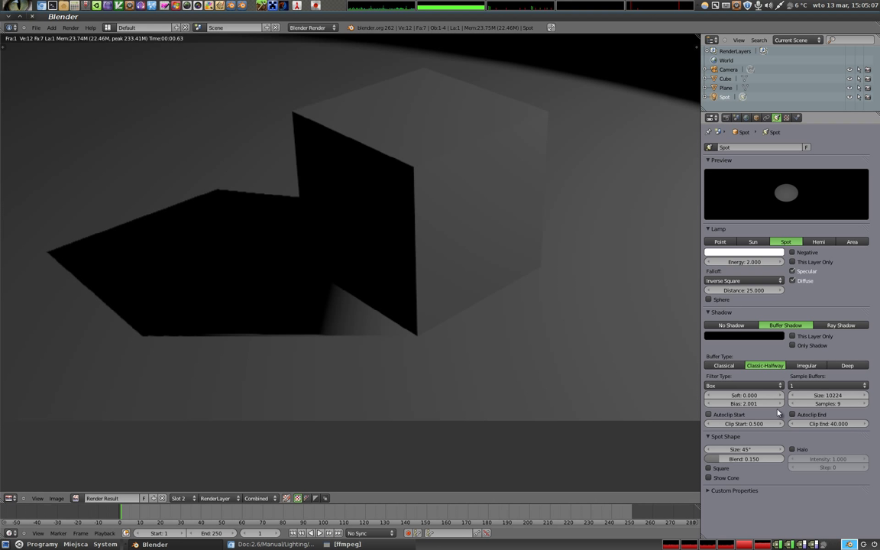
{"action": "left_click_drag", "start_coordinate": [744, 404], "coordinate": [725, 403]}
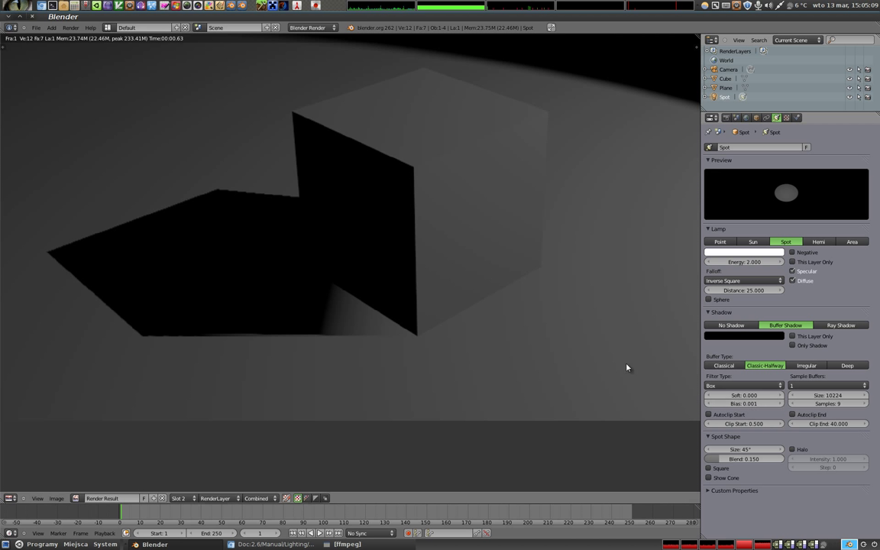
{"action": "key", "text": "F12"}
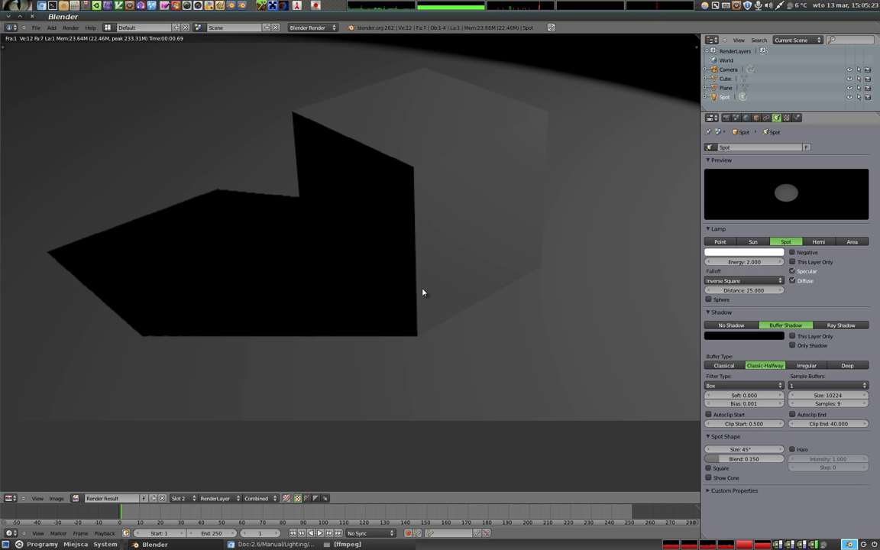
- Raise shadow Soft to 10.100 and render the blurred shadow, then drop samples to 1
{"action": "left_click_drag", "start_coordinate": [742, 394], "coordinate": [764, 394]}
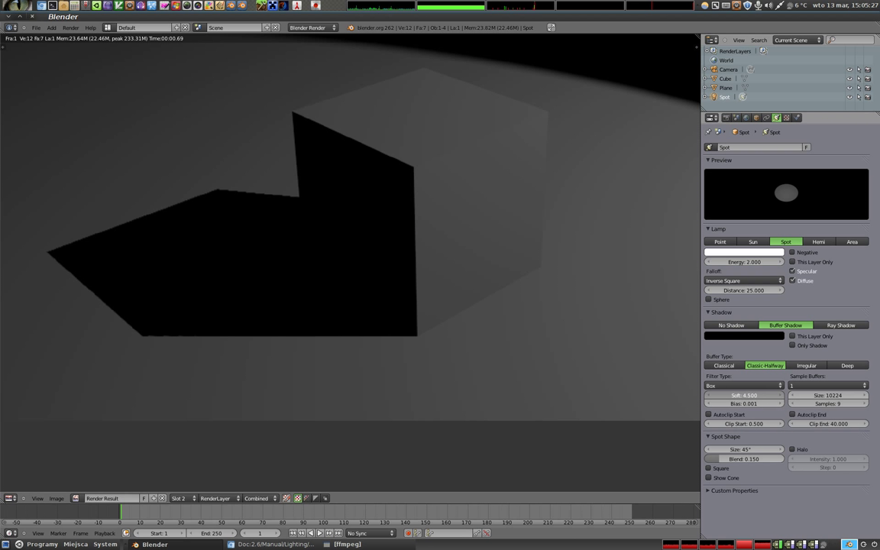
{"action": "left_click_drag", "start_coordinate": [744, 394], "coordinate": [668, 357]}
{"action": "key", "text": "F12"}
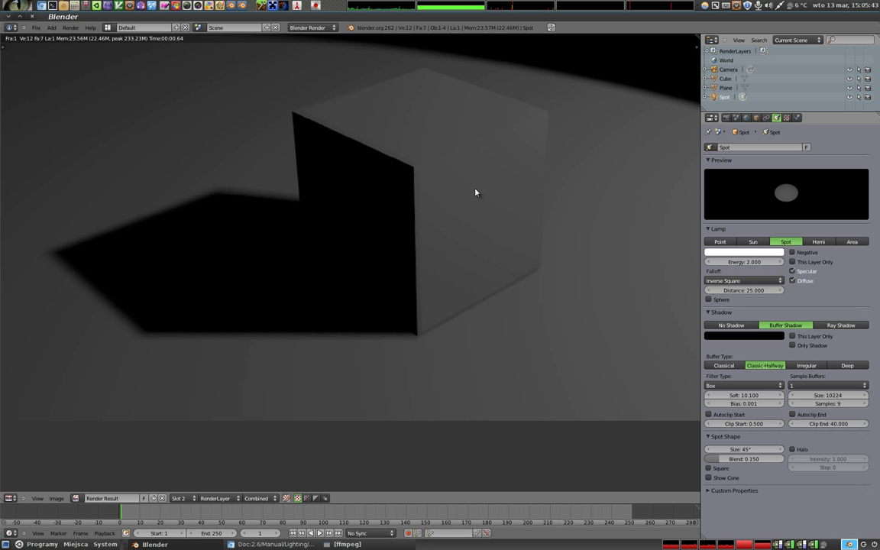
{"action": "left_click_drag", "start_coordinate": [828, 403], "coordinate": [809, 403]}
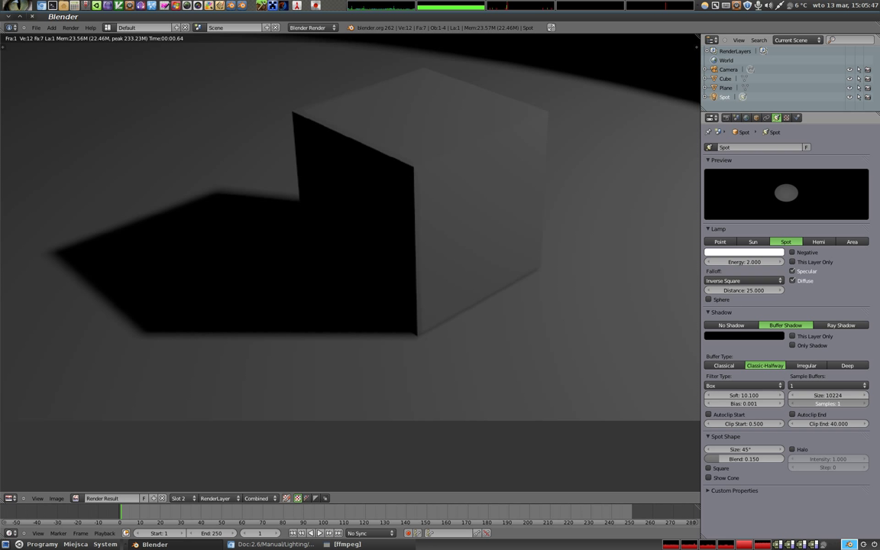
- Drop the buffer size to 512 and render, then raise samples to 5 and render again
{"action": "left_click_drag", "start_coordinate": [828, 395], "coordinate": [794, 395]}
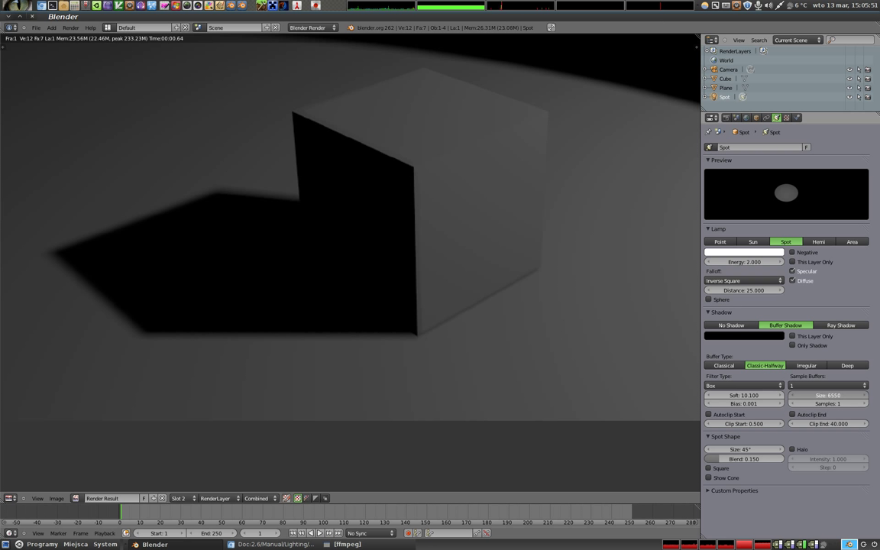
{"action": "left_click_drag", "start_coordinate": [794, 395], "coordinate": [772, 395]}
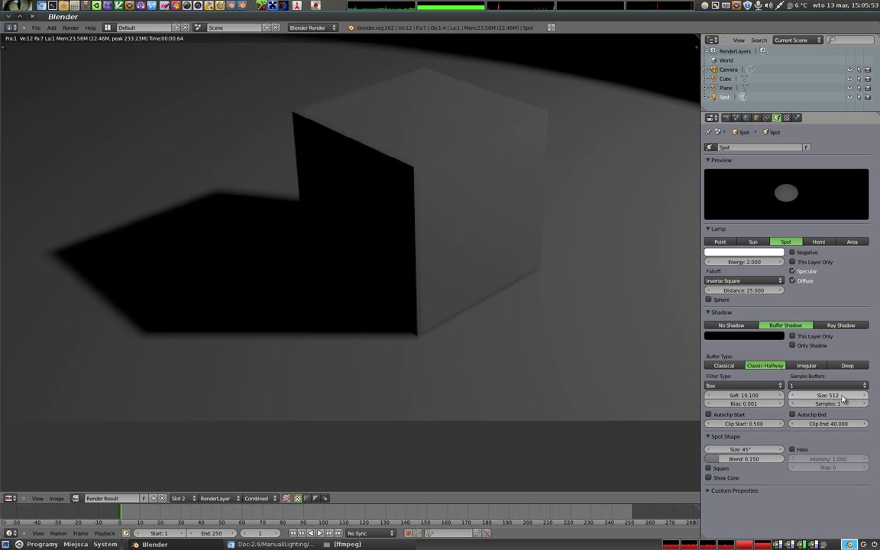
{"action": "key", "text": "F12"}
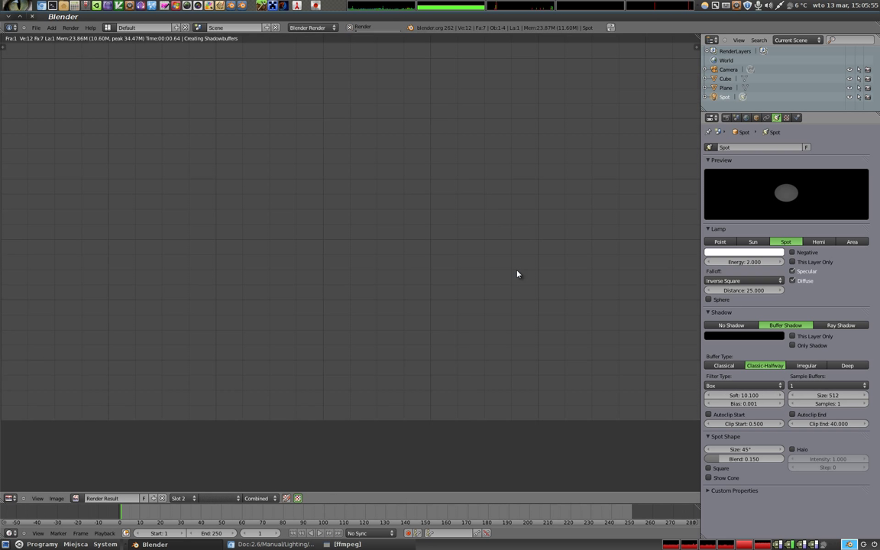
{"action": "left_click_drag", "start_coordinate": [817, 403], "coordinate": [840, 403]}
{"action": "key", "text": "F12"}
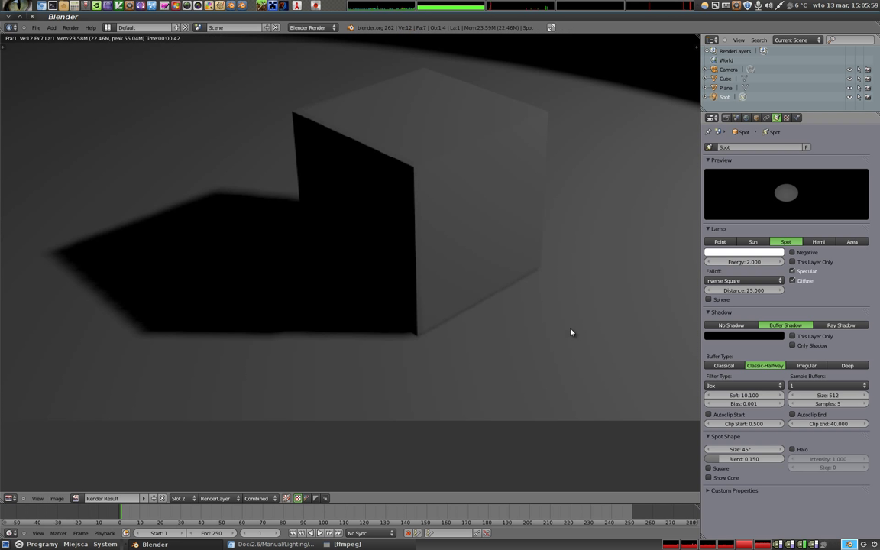
{"action": "mouse_move", "coordinate": [827, 395]}
{"action": "left_mouse_down"}
{"action": "mouse_move", "coordinate": [863, 395]}
{"action": "mouse_move", "coordinate": [740, 397]}
{"action": "left_mouse_up"}
- Set shadow Soft to 100 and samples to 2, then re-render
{"action": "left_click", "coordinate": [752, 396]}
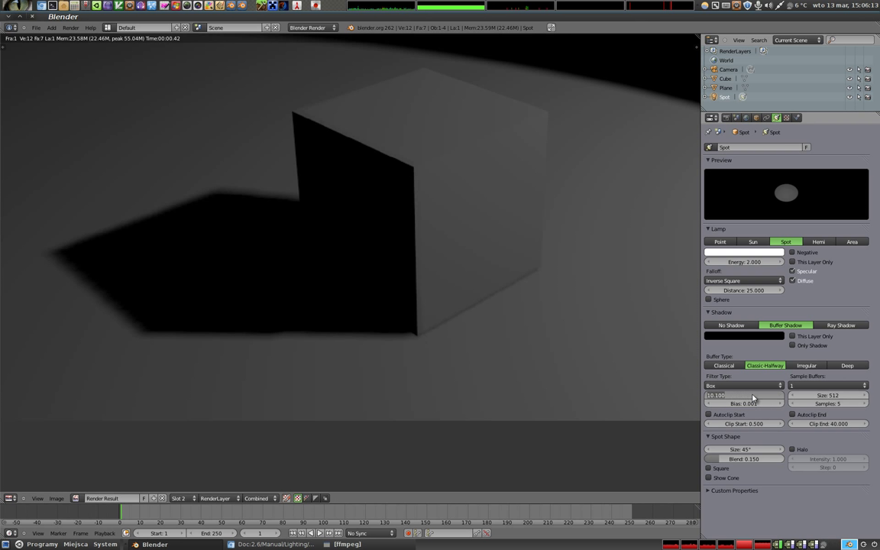
{"action": "type", "text": "10"}
{"action": "key", "text": "Return"}
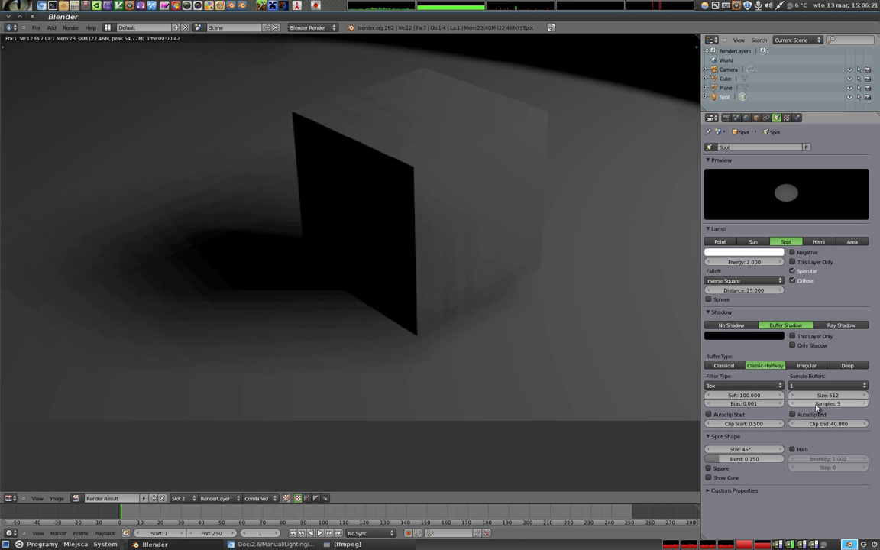
{"action": "mouse_move", "coordinate": [828, 403]}
{"action": "left_mouse_down"}
{"action": "mouse_move", "coordinate": [794, 403]}
{"action": "mouse_move", "coordinate": [840, 403]}
{"action": "left_mouse_up"}
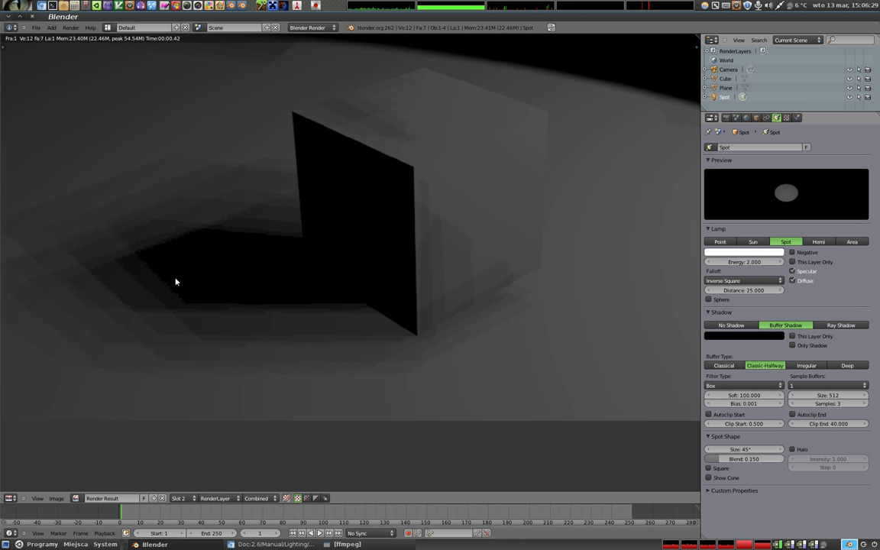
{"action": "left_click", "coordinate": [792, 403]}
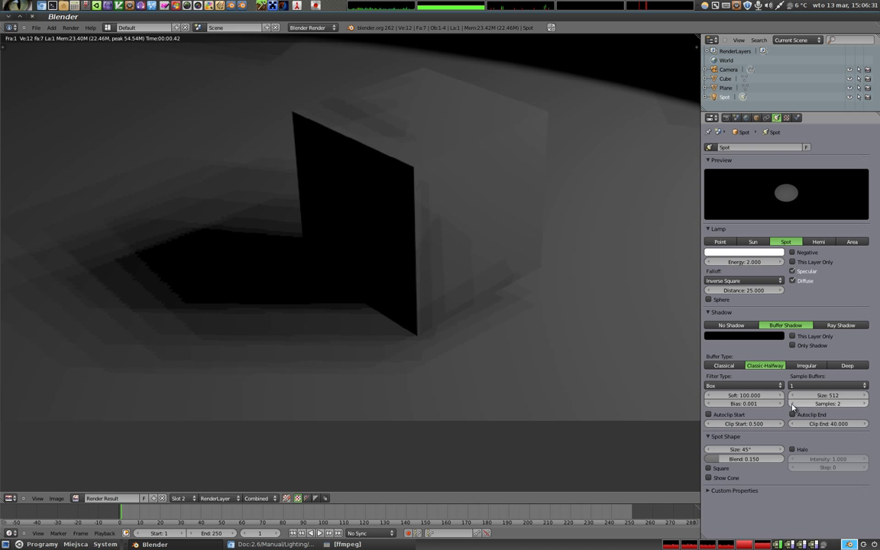
{"action": "key", "text": "F12"}
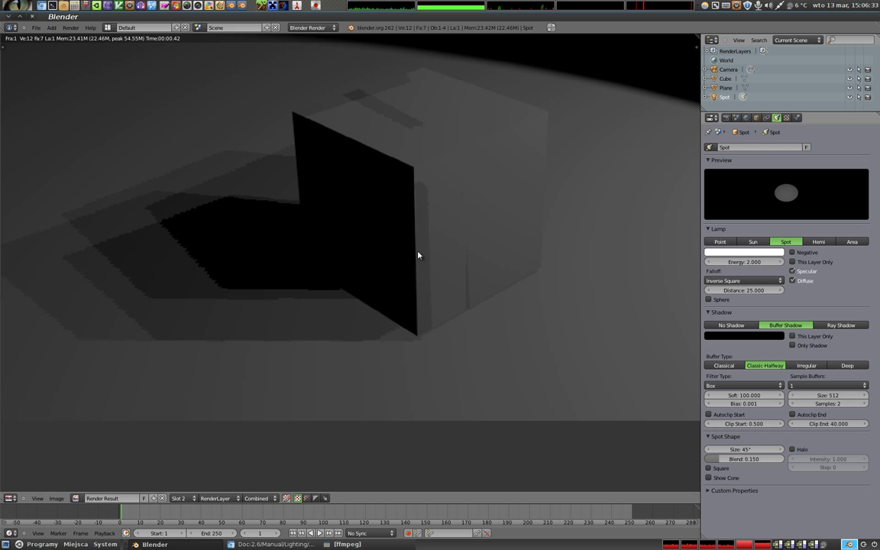
{"action": "scroll", "coordinate": [418, 255], "scroll_direction": "down", "scroll_amount": 1}
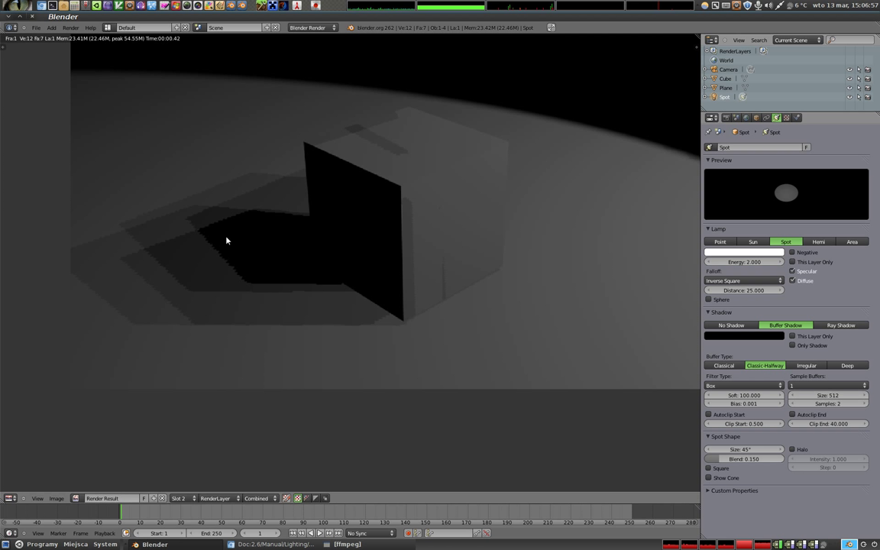
- Max the buffer size at 10240, render with 10 samples, then switch the buffer to Irregular
{"action": "left_click_drag", "start_coordinate": [828, 394], "coordinate": [847, 395]}
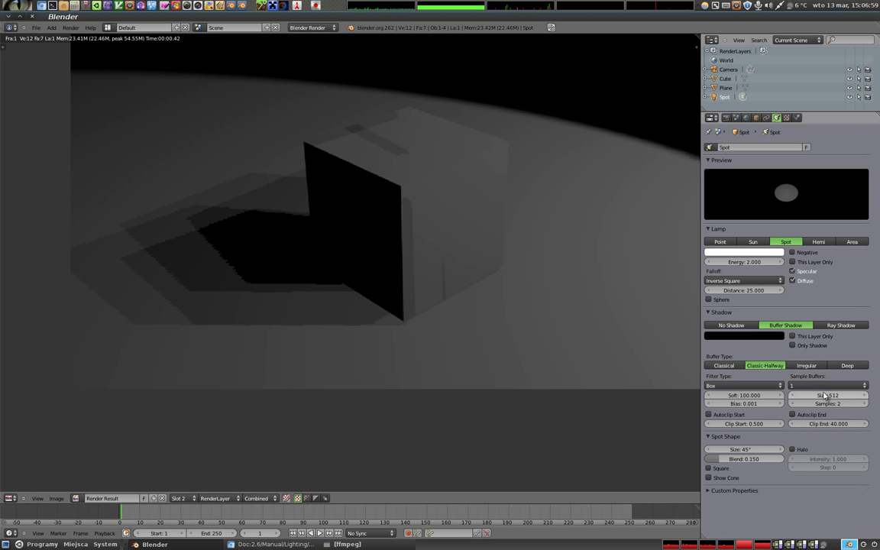
{"action": "left_click", "coordinate": [818, 395]}
{"action": "type", "text": "111111"}
{"action": "key", "text": "Return"}
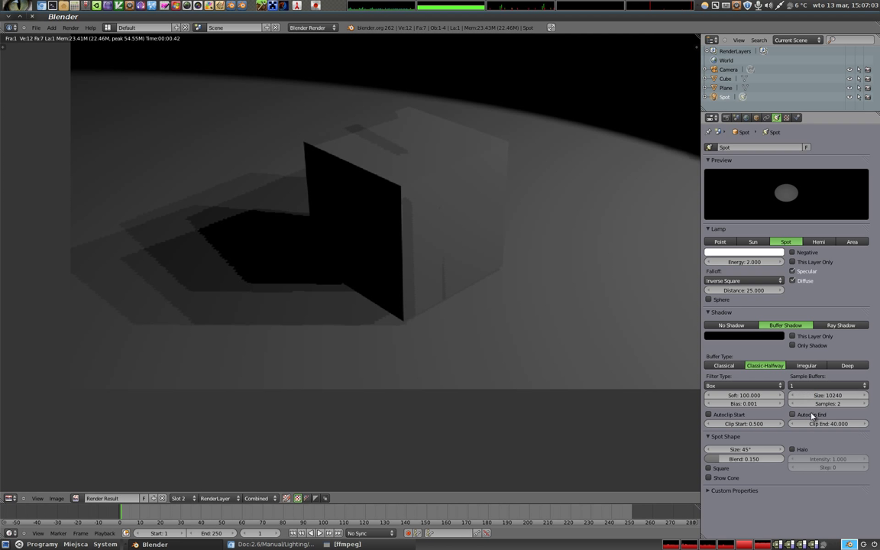
{"action": "key", "text": "F12"}
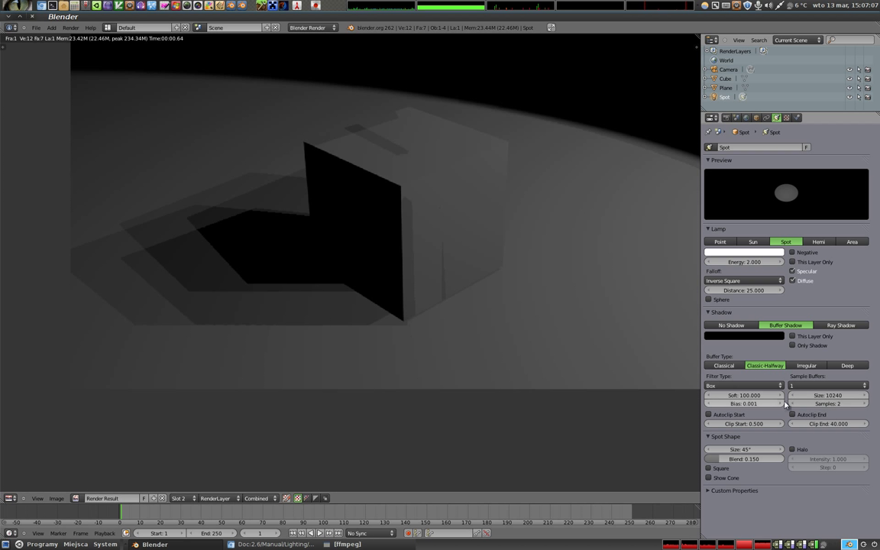
{"action": "left_click_drag", "start_coordinate": [827, 403], "coordinate": [848, 403]}
{"action": "key", "text": "F12"}
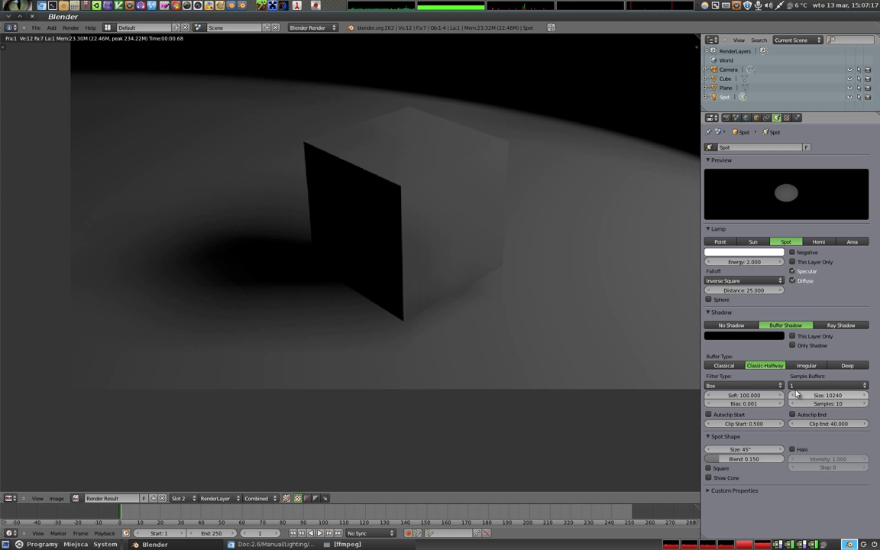
{"action": "left_click", "coordinate": [805, 366]}
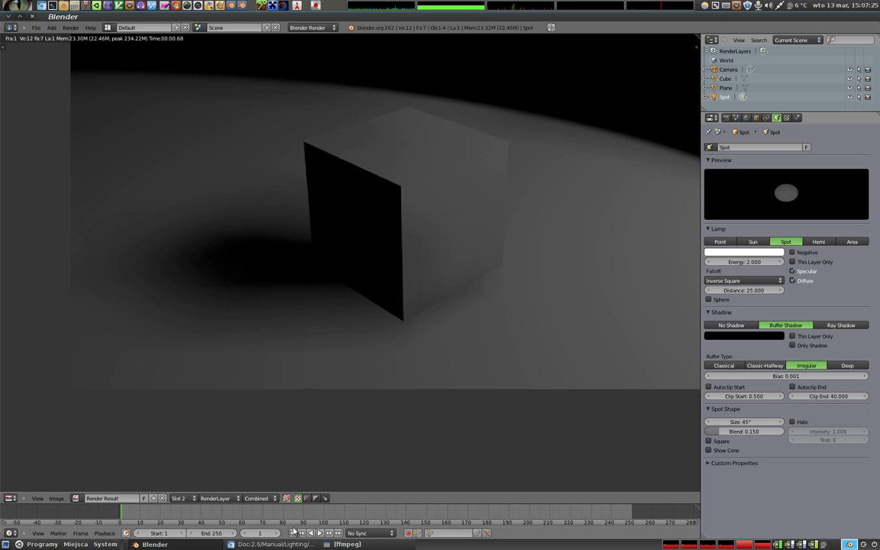
- Read the wiki's Size, Irregular and Deep buffer sections, then render the Irregular shadow in Blender
{"action": "key", "text": "alt+Tab"}
{"action": "scroll", "coordinate": [332, 247], "scroll_direction": "down", "scroll_amount": 2}
{"action": "scroll", "coordinate": [332, 246], "scroll_direction": "down", "scroll_amount": 2}
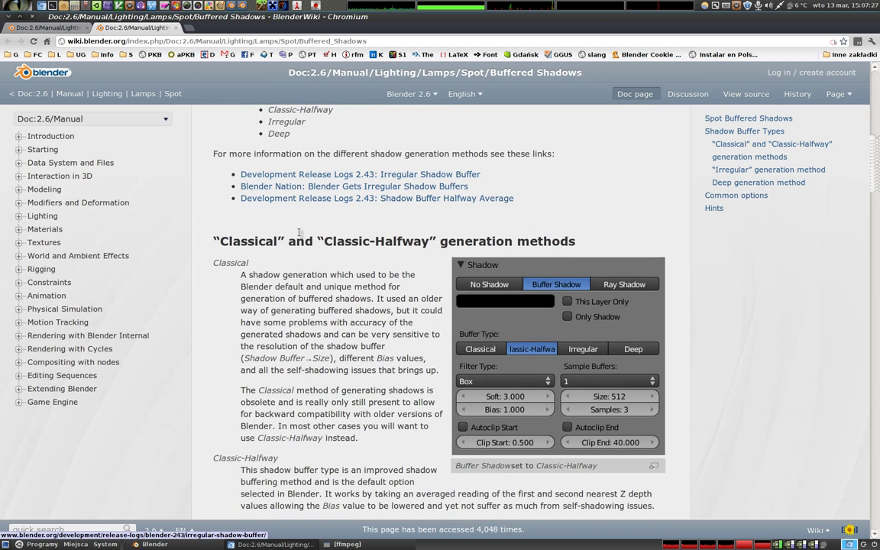
{"action": "scroll", "coordinate": [462, 242], "scroll_direction": "down", "scroll_amount": 4}
{"action": "scroll", "coordinate": [451, 246], "scroll_direction": "down", "scroll_amount": 4}
{"action": "scroll", "coordinate": [427, 252], "scroll_direction": "down", "scroll_amount": 6}
{"action": "scroll", "coordinate": [408, 257], "scroll_direction": "up", "scroll_amount": 2}
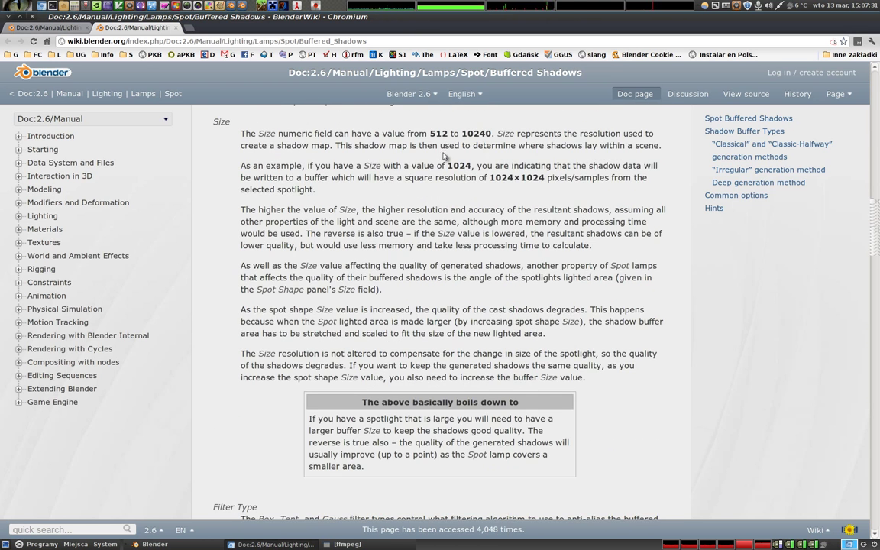
{"action": "left_click_drag", "start_coordinate": [490, 177], "coordinate": [649, 179]}
{"action": "left_click", "coordinate": [611, 187]}
{"action": "scroll", "coordinate": [382, 261], "scroll_direction": "down", "scroll_amount": 3}
{"action": "scroll", "coordinate": [381, 261], "scroll_direction": "down", "scroll_amount": 7}
{"action": "scroll", "coordinate": [383, 263], "scroll_direction": "down", "scroll_amount": 4}
{"action": "scroll", "coordinate": [385, 266], "scroll_direction": "down", "scroll_amount": 3}
{"action": "scroll", "coordinate": [388, 270], "scroll_direction": "down", "scroll_amount": 6}
{"action": "scroll", "coordinate": [389, 269], "scroll_direction": "down", "scroll_amount": 3}
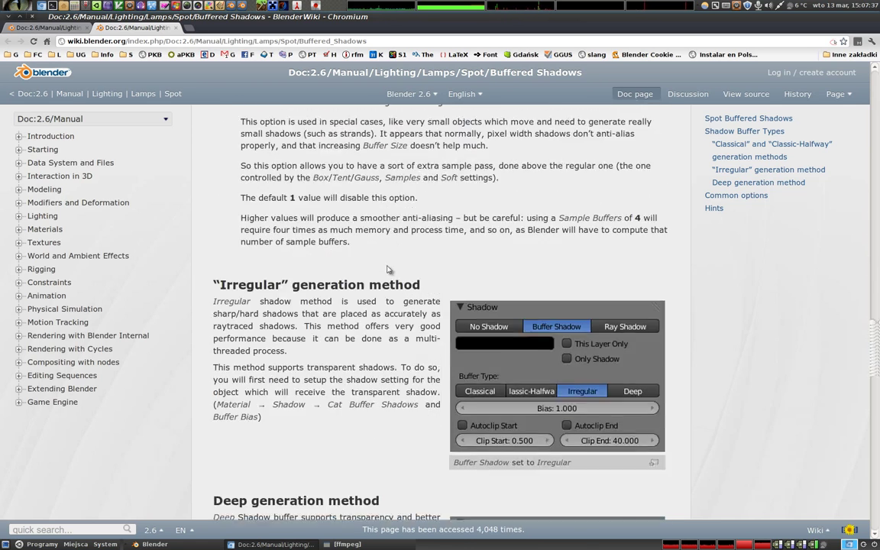
{"action": "scroll", "coordinate": [385, 271], "scroll_direction": "down", "scroll_amount": 2}
{"action": "scroll", "coordinate": [314, 306], "scroll_direction": "down", "scroll_amount": 2}
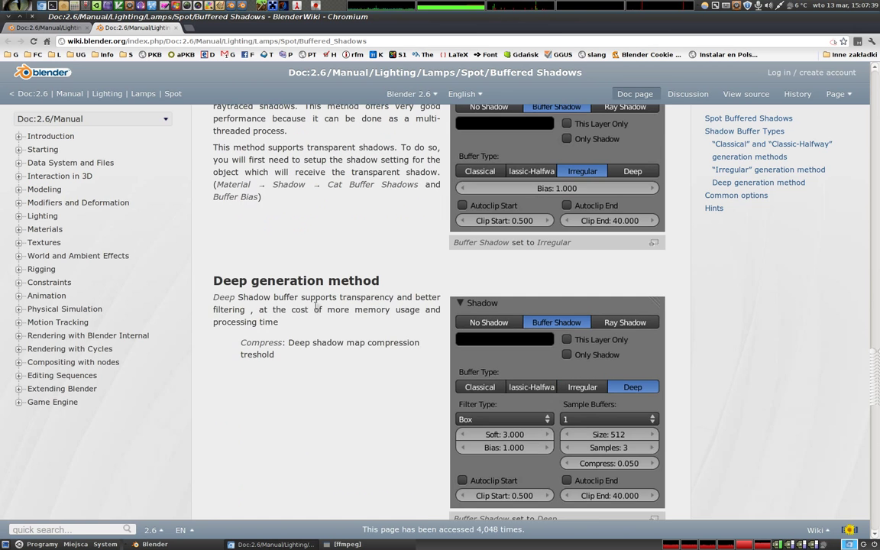
{"action": "scroll", "coordinate": [374, 274], "scroll_direction": "down", "scroll_amount": 5}
{"action": "scroll", "coordinate": [392, 287], "scroll_direction": "down", "scroll_amount": 4}
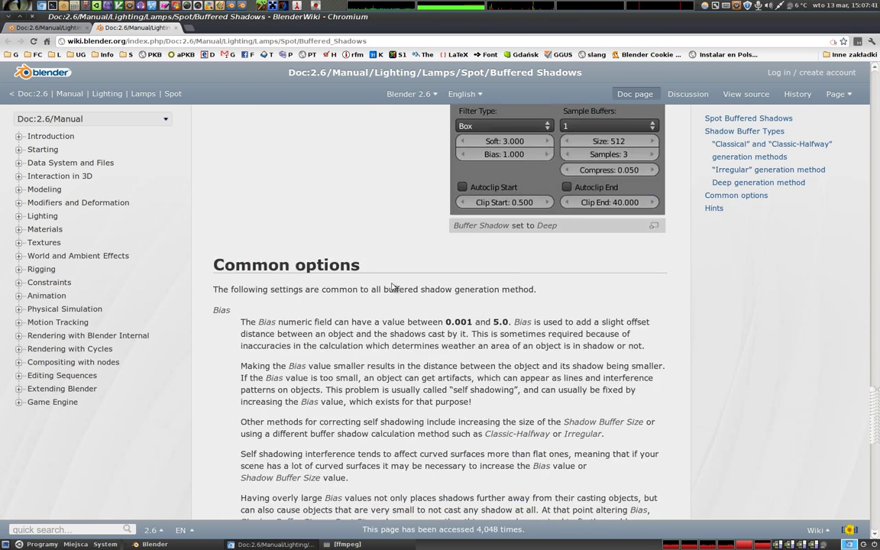
{"action": "scroll", "coordinate": [392, 287], "scroll_direction": "down", "scroll_amount": 5}
{"action": "scroll", "coordinate": [391, 287], "scroll_direction": "down", "scroll_amount": 4}
{"action": "scroll", "coordinate": [390, 288], "scroll_direction": "down", "scroll_amount": 6}
{"action": "scroll", "coordinate": [391, 287], "scroll_direction": "up", "scroll_amount": 2}
{"action": "key", "text": "alt+Tab"}
{"action": "key", "text": "F12"}
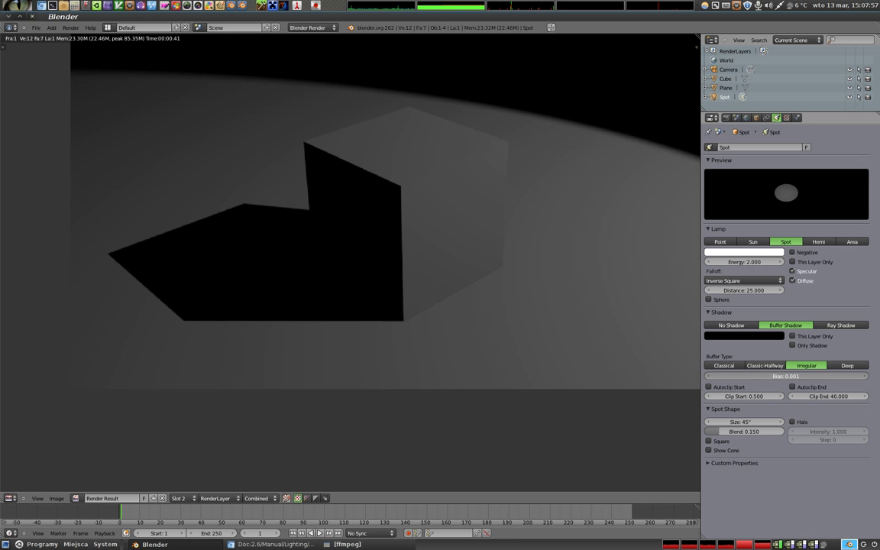
- Render with the Irregular buffer, then switch the buffer type to Deep
{"action": "key", "text": "F12"}
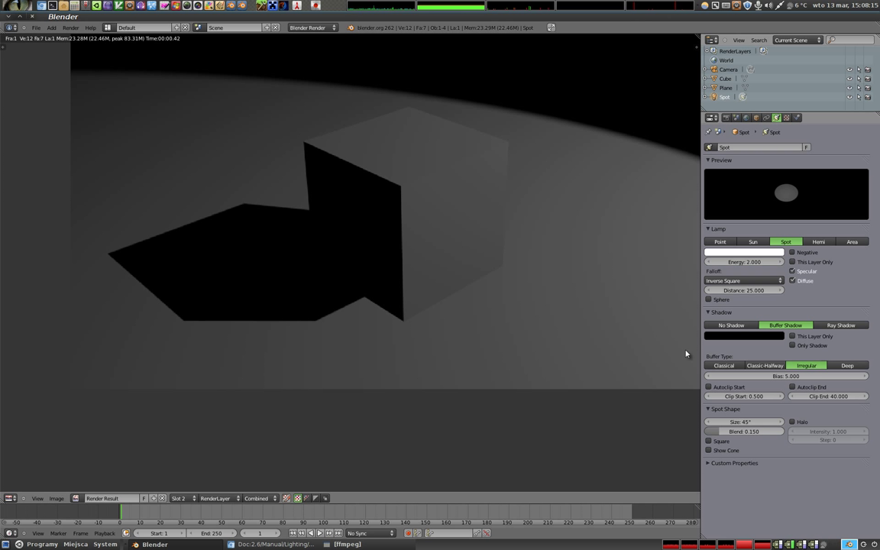
{"action": "left_click", "coordinate": [843, 366]}
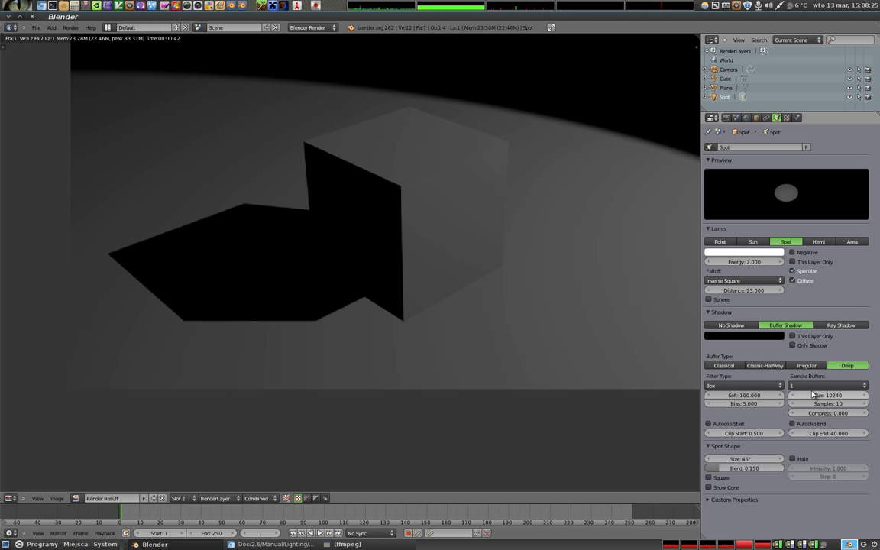
- Set the Deep buffer shadow's Soft value to 3
{"action": "left_click_drag", "start_coordinate": [751, 395], "coordinate": [642, 356]}
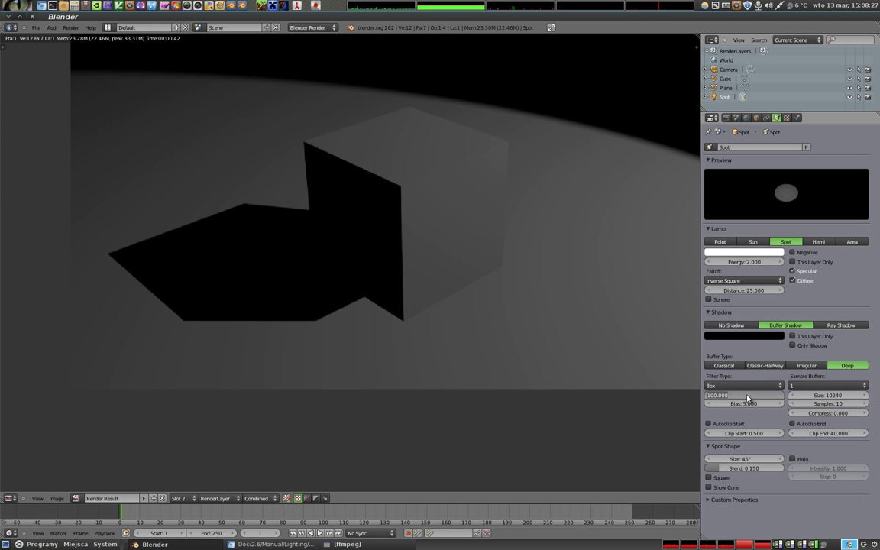
{"action": "left_click", "coordinate": [740, 395]}
{"action": "type", "text": "3"}
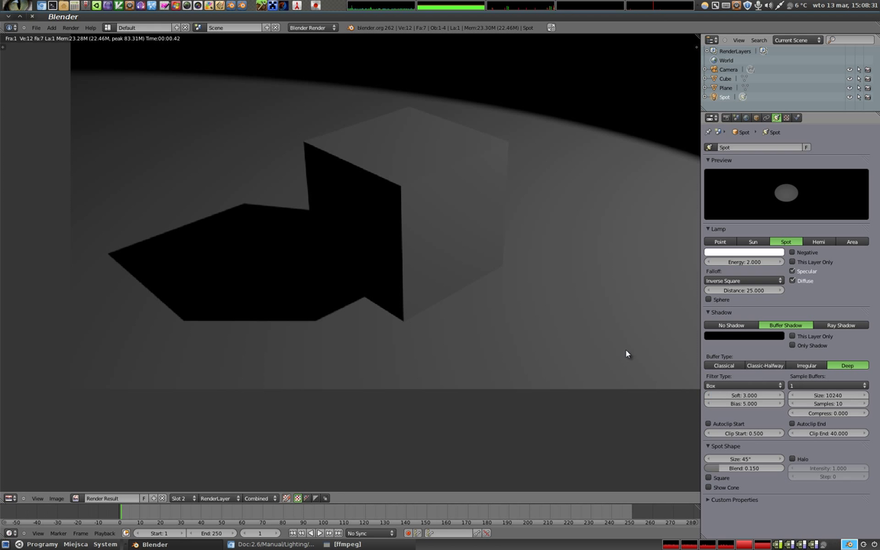
{"action": "key", "text": "Return"}
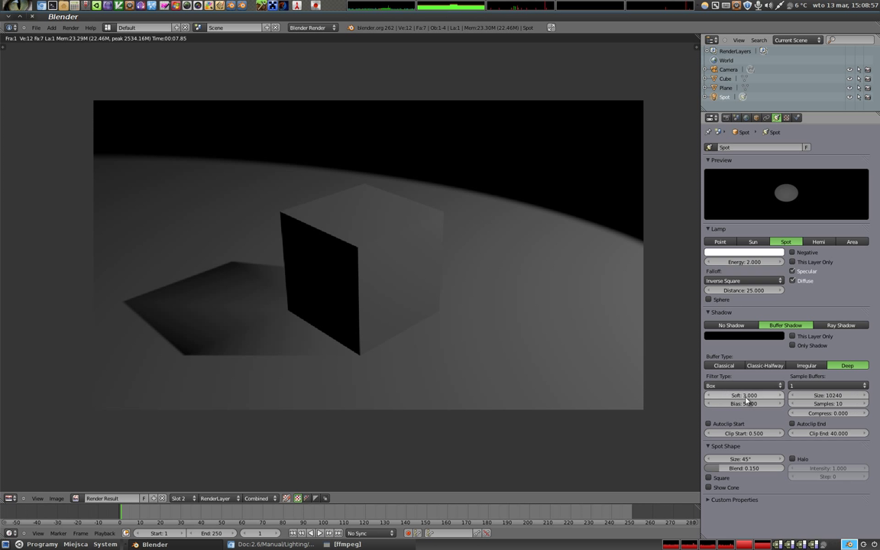
- Set shadow Soft to 10 and render, then lower Bias to 0.001
{"action": "left_click_drag", "start_coordinate": [745, 395], "coordinate": [744, 406]}
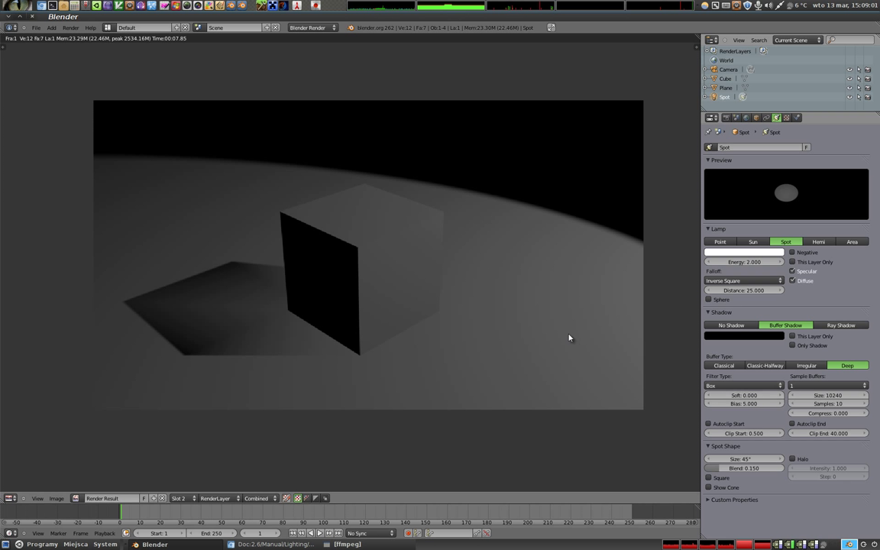
{"action": "left_click", "coordinate": [737, 395]}
{"action": "type", "text": "4.400"}
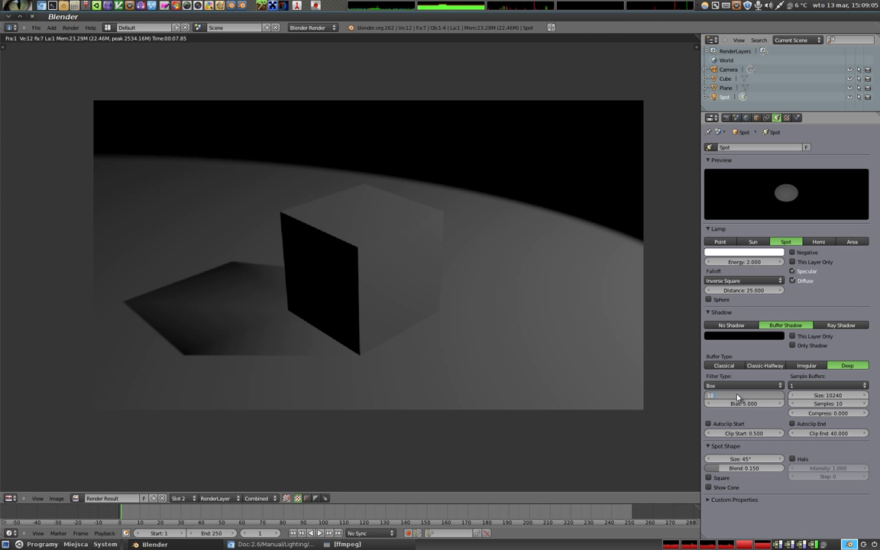
{"action": "type", "text": "0"}
{"action": "key", "text": "Return"}
{"action": "key", "text": "F12"}
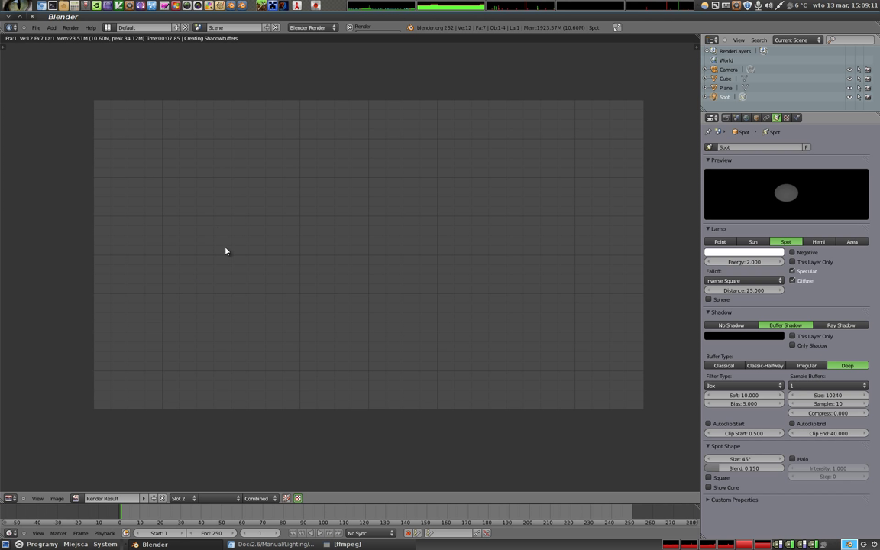
{"action": "left_click_drag", "start_coordinate": [744, 403], "coordinate": [710, 403]}
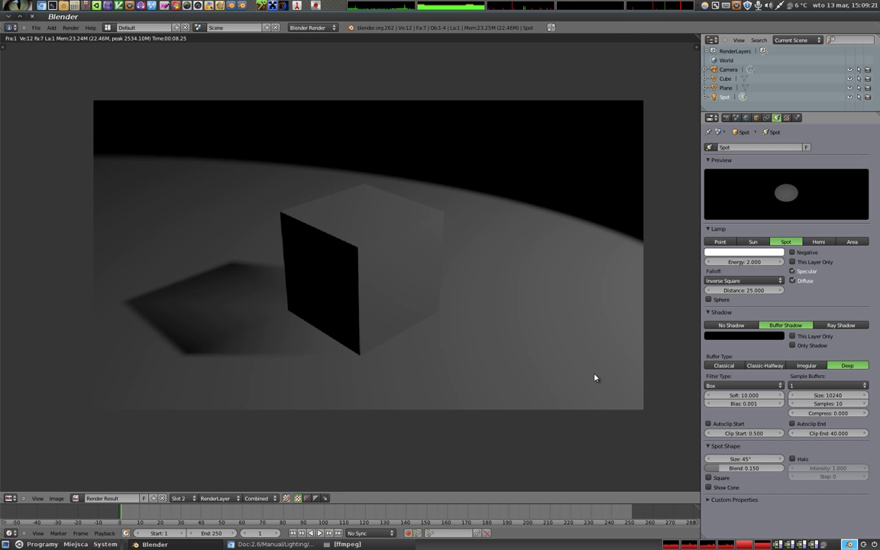
- Change the spot lamp's shadow filter from Box to Tent and re-render the cube scene
{"action": "left_click", "coordinate": [742, 385]}
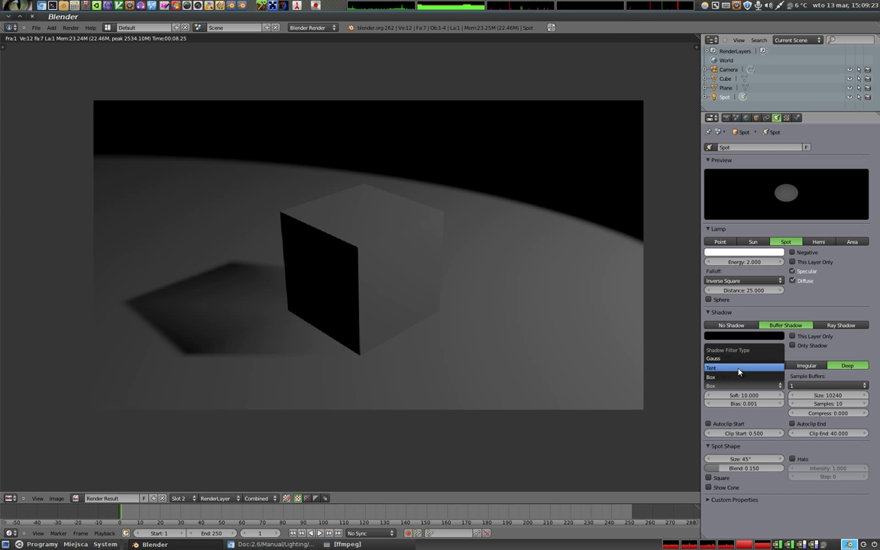
{"action": "left_click", "coordinate": [738, 372]}
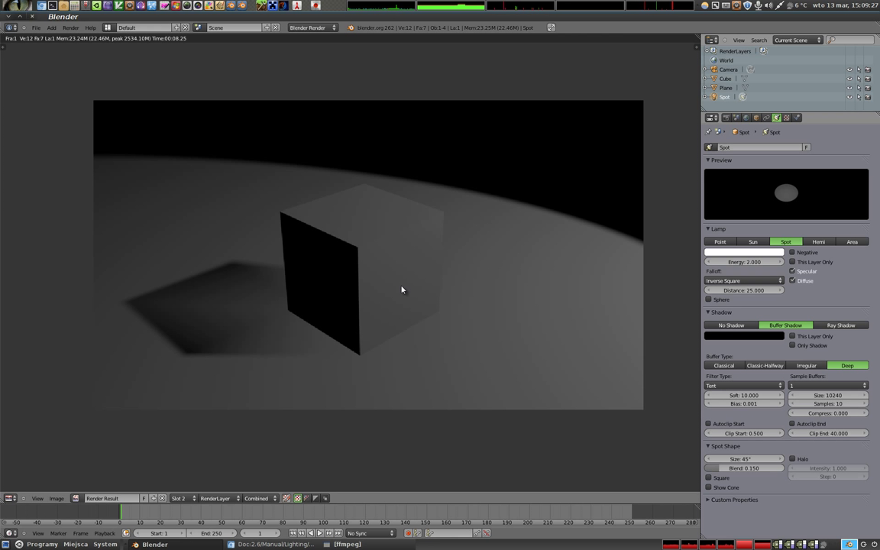
{"action": "key", "text": "F12"}
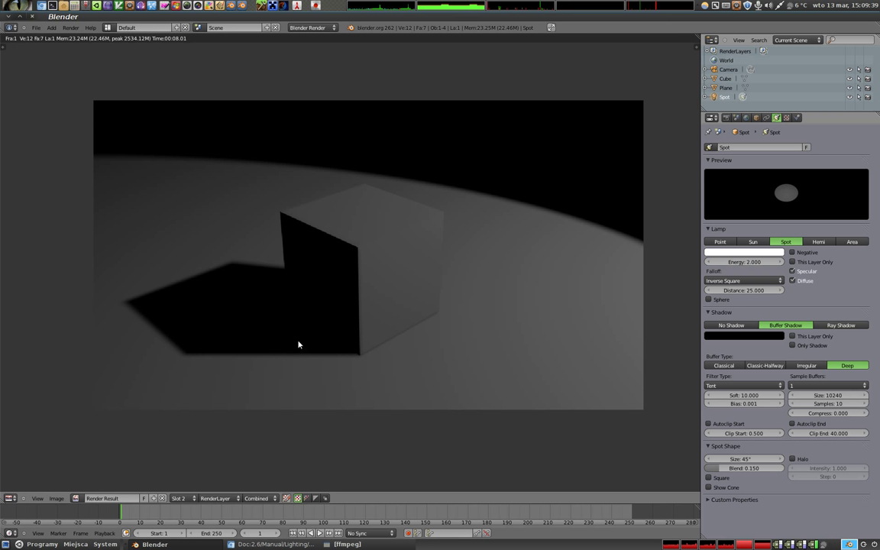
{"action": "left_click", "coordinate": [744, 386]}
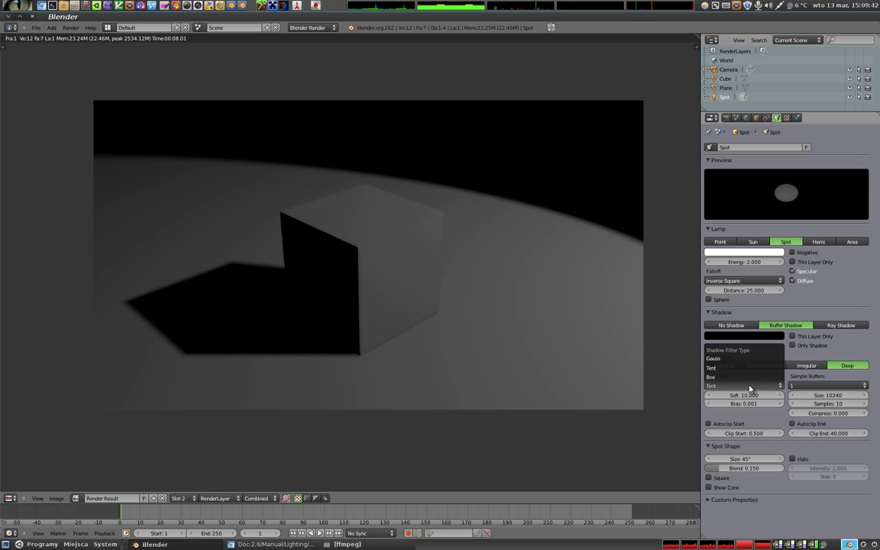
- Apply the Gauss shadow filter, render, then drop shadow Soft to 0
{"action": "left_click", "coordinate": [718, 358]}
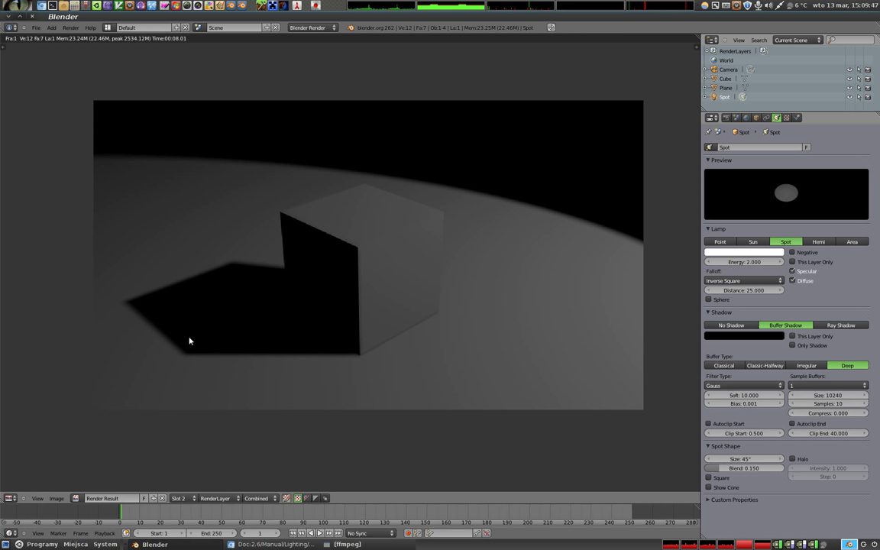
{"action": "key", "text": "F12"}
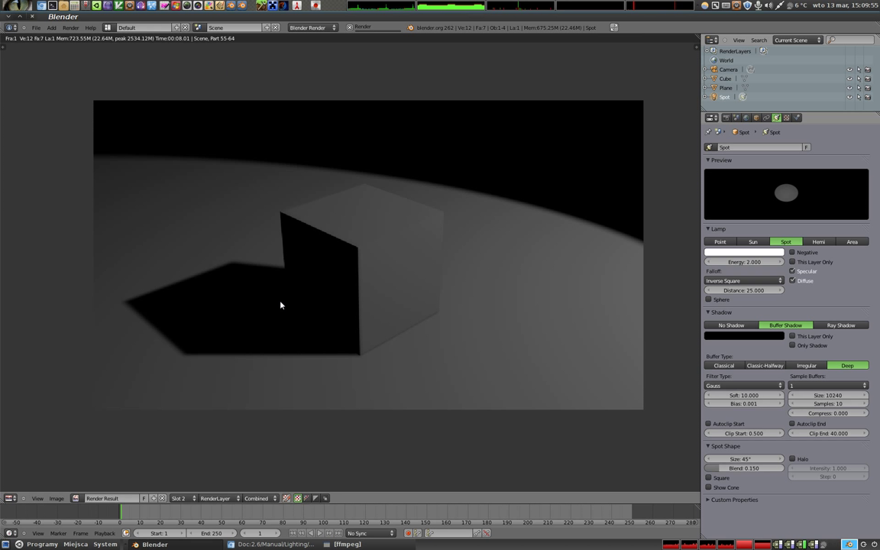
{"action": "mouse_move", "coordinate": [745, 395]}
{"action": "left_mouse_down"}
{"action": "mouse_move", "coordinate": [733, 394]}
{"action": "mouse_move", "coordinate": [837, 396]}
{"action": "left_mouse_up"}
- Set the shadow buffer Size to 512 and Samples to 1, then re-render
{"action": "left_click", "coordinate": [837, 395]}
{"action": "type", "text": "512"}
{"action": "key", "text": "Return"}
{"action": "left_click", "coordinate": [827, 403]}
{"action": "type", "text": "1"}
{"action": "key", "text": "Return"}
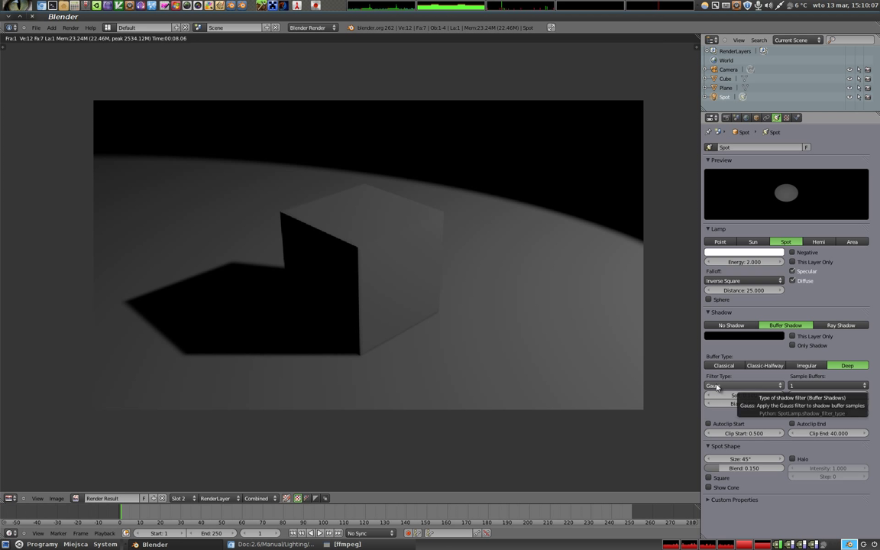
{"action": "key", "text": "F12"}
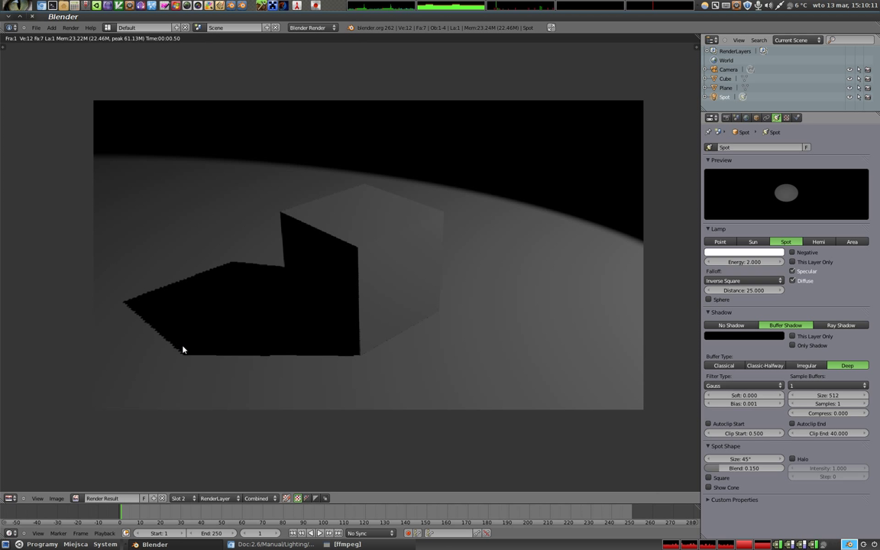
- Run htop in a wide, short terminal above the render, re-render, then bring Blender forward
{"action": "key", "text": "ctrl+alt+t"}
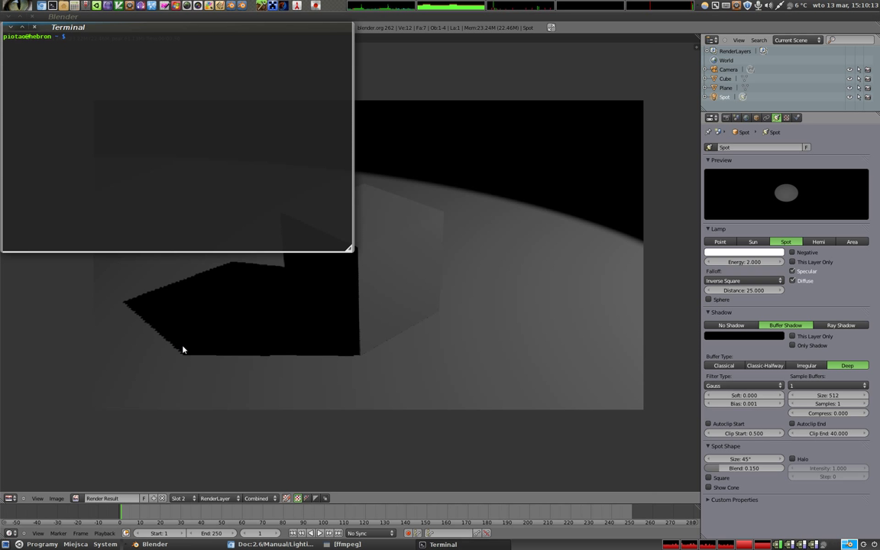
{"action": "type", "text": "htop"}
{"action": "key", "text": "Return"}
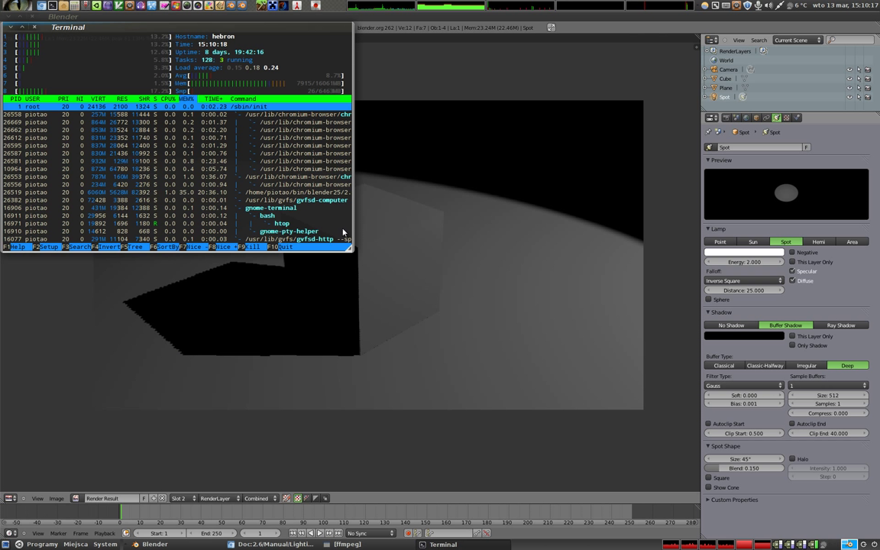
{"action": "mouse_move", "coordinate": [341, 230]}
{"action": "middle_mouse_down", "text": "alt"}
{"action": "mouse_move", "coordinate": [550, 136]}
{"action": "mouse_move", "coordinate": [600, 126]}
{"action": "middle_mouse_up", "text": "alt"}
{"action": "left_click_drag", "start_coordinate": [600, 126], "coordinate": [527, 132], "text": "alt"}
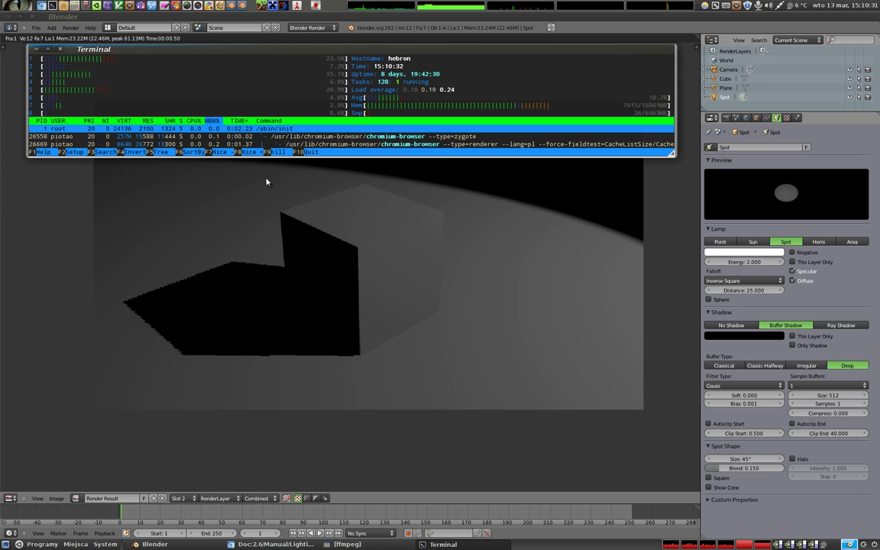
{"action": "key", "text": "F12"}
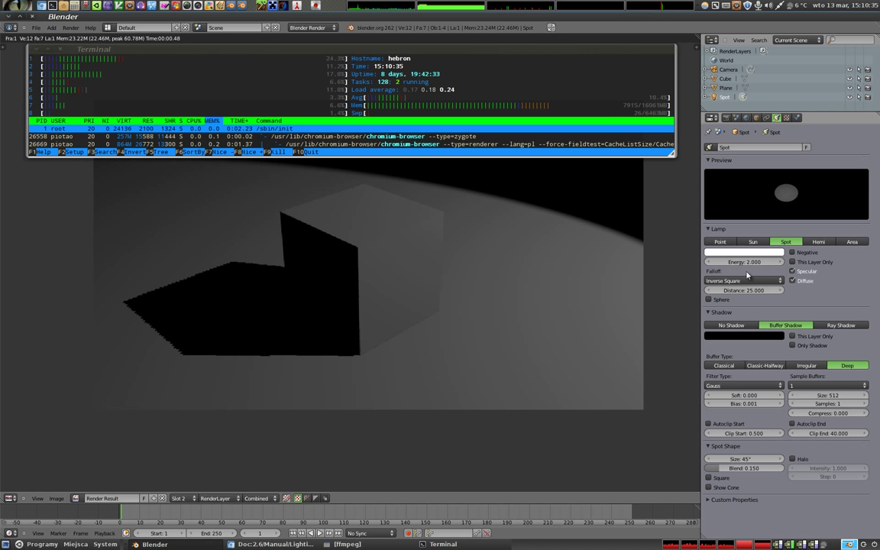
{"action": "left_click", "coordinate": [742, 356]}
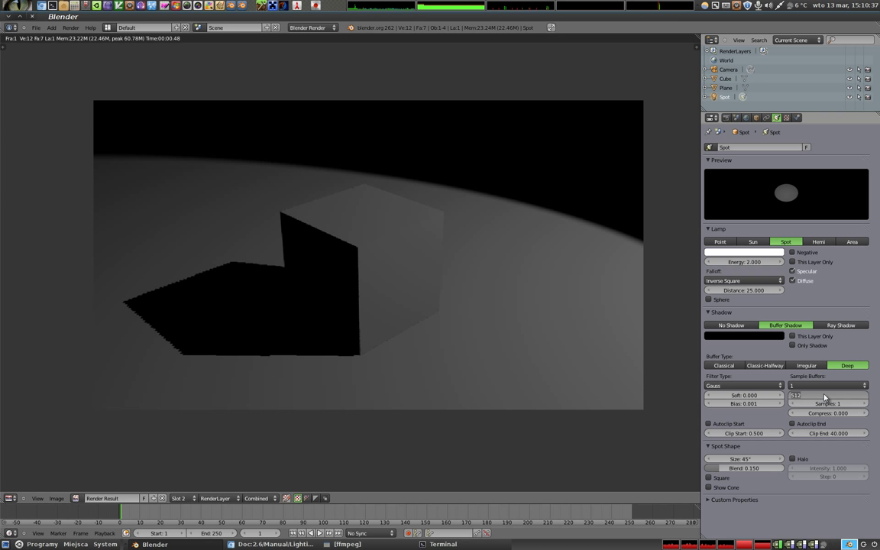
- Set shadow buffer Size back to 10240, Soft to 10 and Bias to 1
{"action": "key", "text": "BackSpace"}
{"action": "type", "text": "240"}
{"action": "key", "text": "Return"}
{"action": "left_click", "coordinate": [738, 395]}
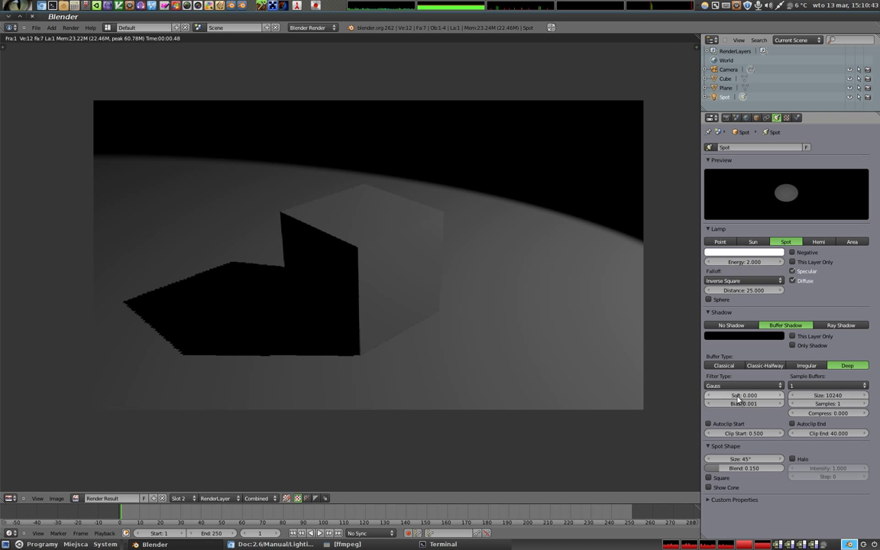
{"action": "type", "text": "10"}
{"action": "key", "text": "Return"}
{"action": "left_click", "coordinate": [739, 404]}
{"action": "type", "text": "1"}
{"action": "key", "text": "Return"}
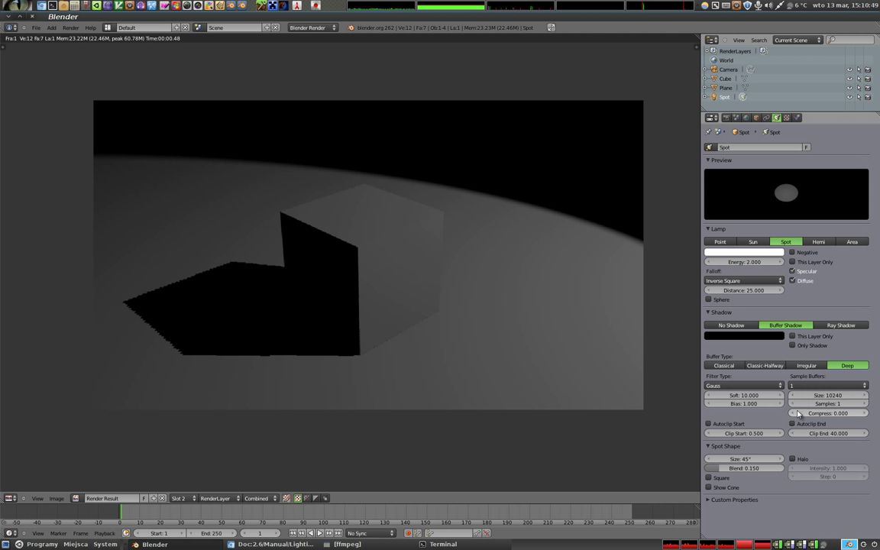
- Render the scene while watching htop, then return to Blender
{"action": "key", "text": "F12"}
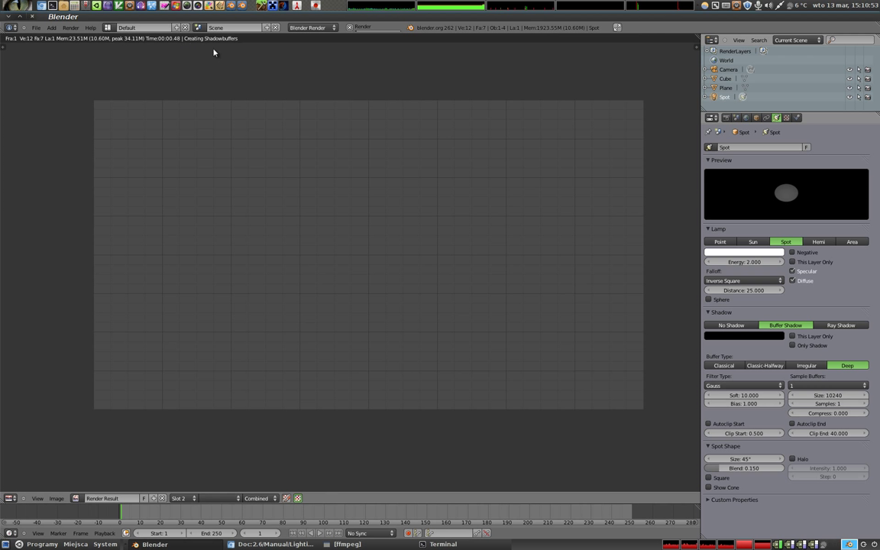
{"action": "key", "text": "alt+Tab"}
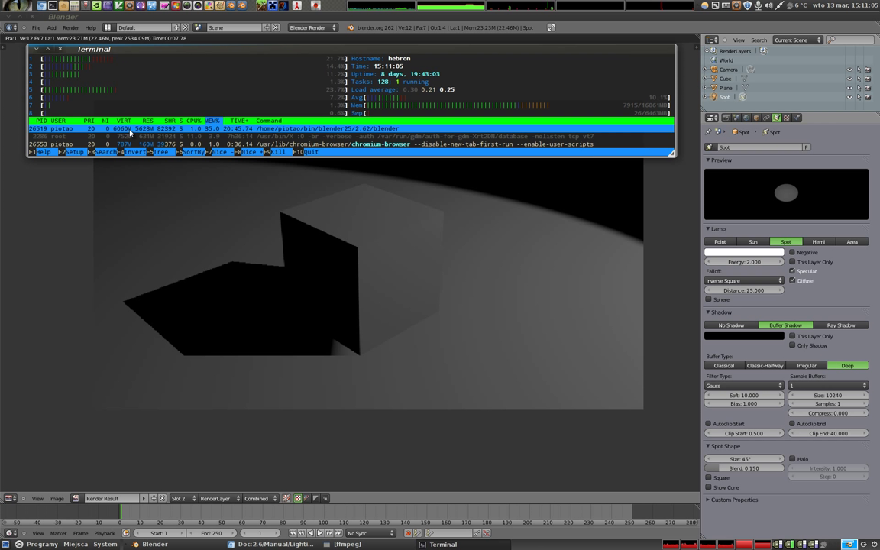
{"action": "left_click", "coordinate": [346, 251]}
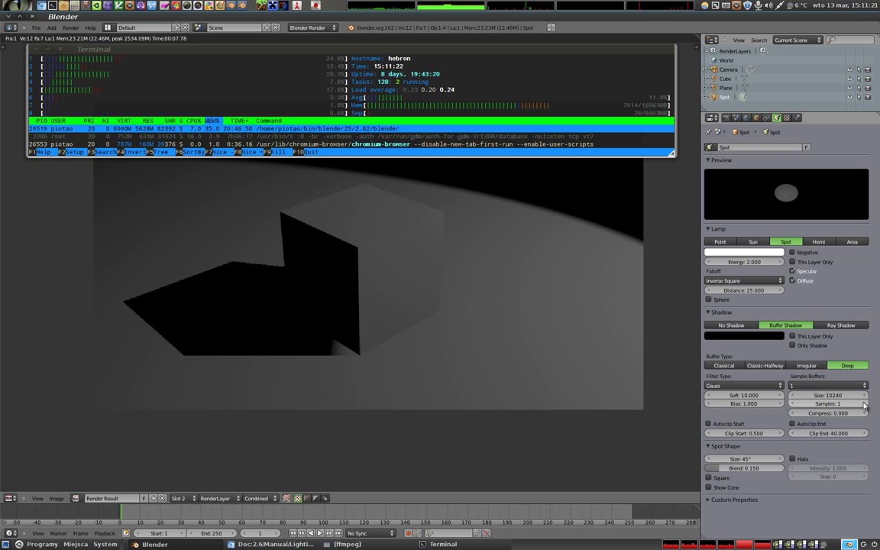
- Use 15 shadow samples and 4 sample buffers, then render while watching htop
{"action": "left_click", "coordinate": [837, 405]}
{"action": "key", "text": "Return"}
{"action": "left_click", "coordinate": [821, 385]}
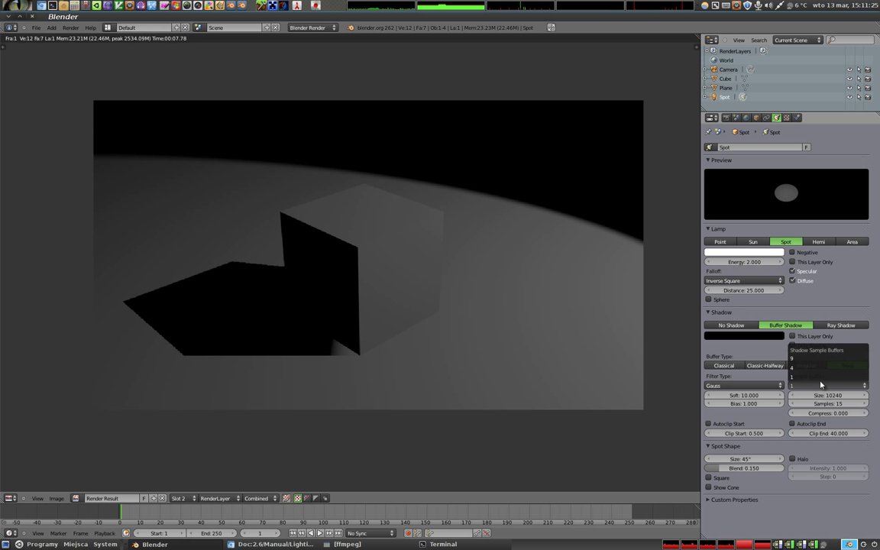
{"action": "left_click", "coordinate": [816, 368]}
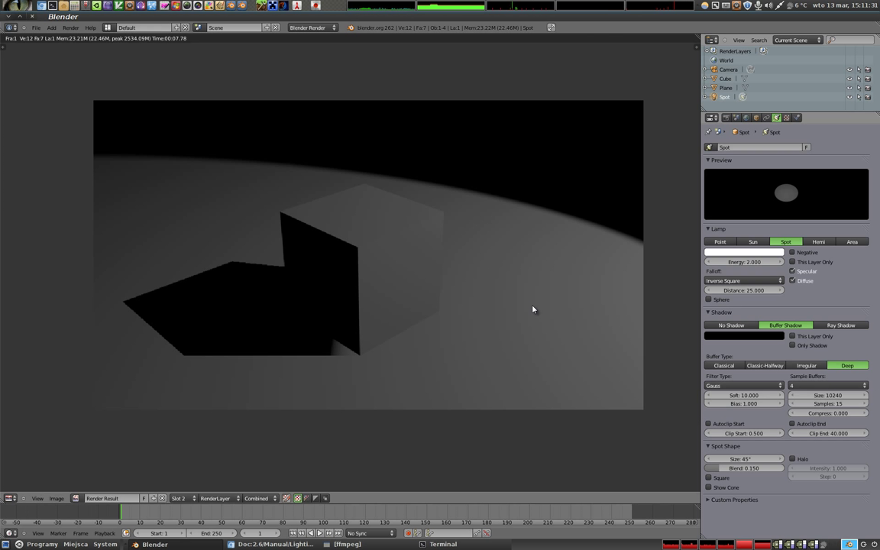
{"action": "key", "text": "F12"}
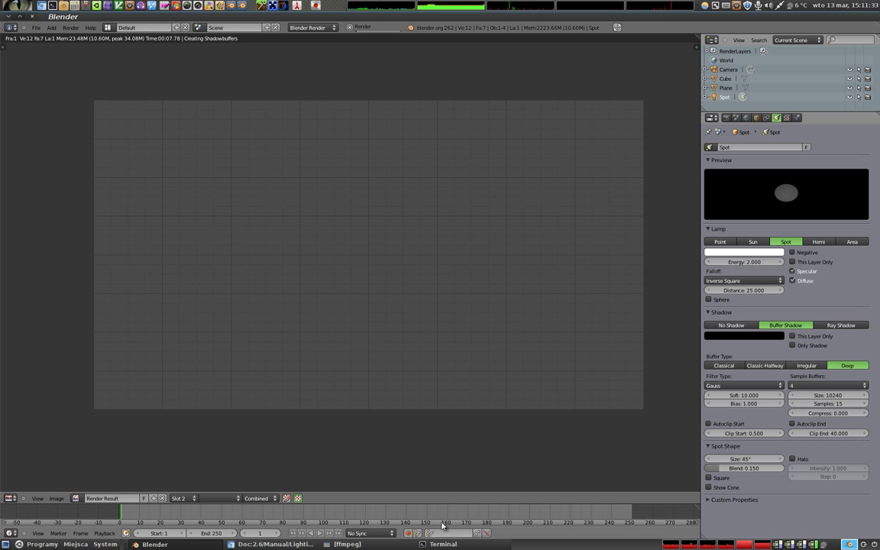
{"action": "left_click", "coordinate": [441, 544]}
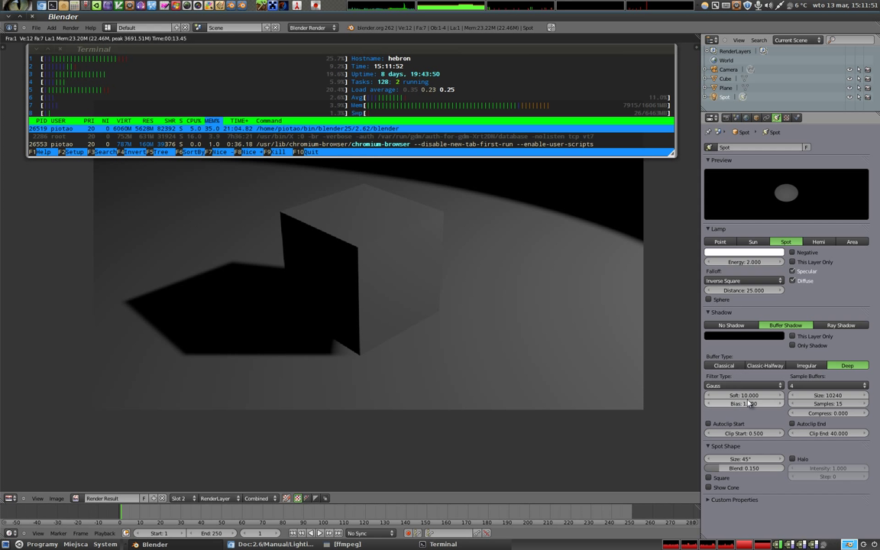
- Lower Bias to 0.001, switch to 9 sample buffers, and re-render while checking system load
{"action": "left_click_drag", "start_coordinate": [745, 403], "coordinate": [710, 403]}
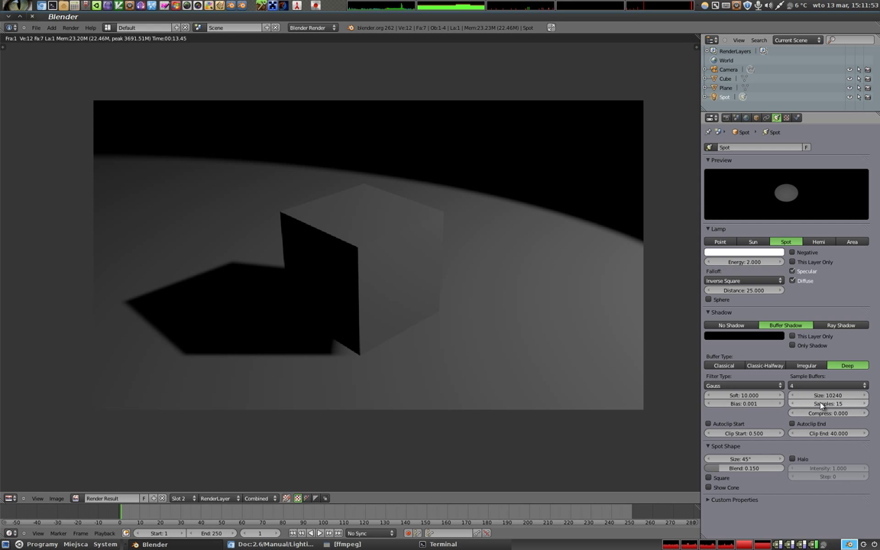
{"action": "left_click", "coordinate": [810, 385]}
{"action": "left_click", "coordinate": [744, 328]}
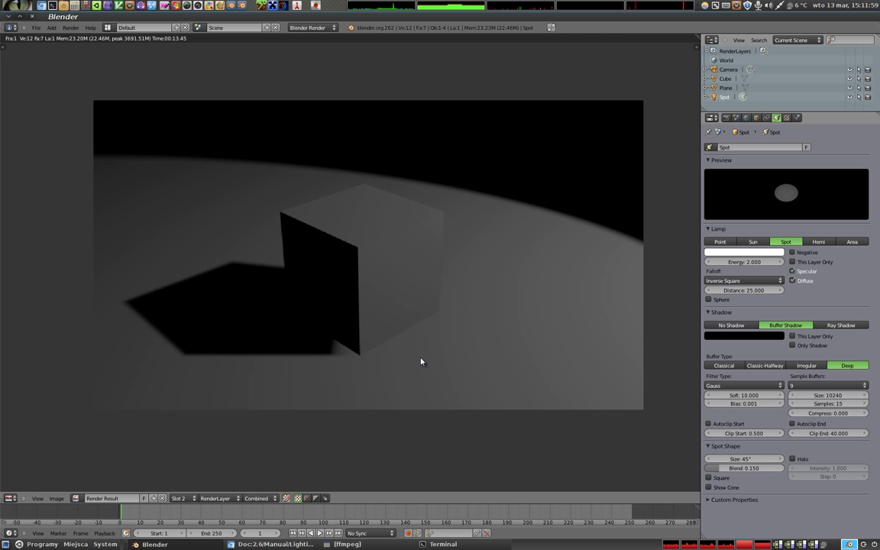
{"action": "key", "text": "F12"}
{"action": "left_click", "coordinate": [443, 543]}
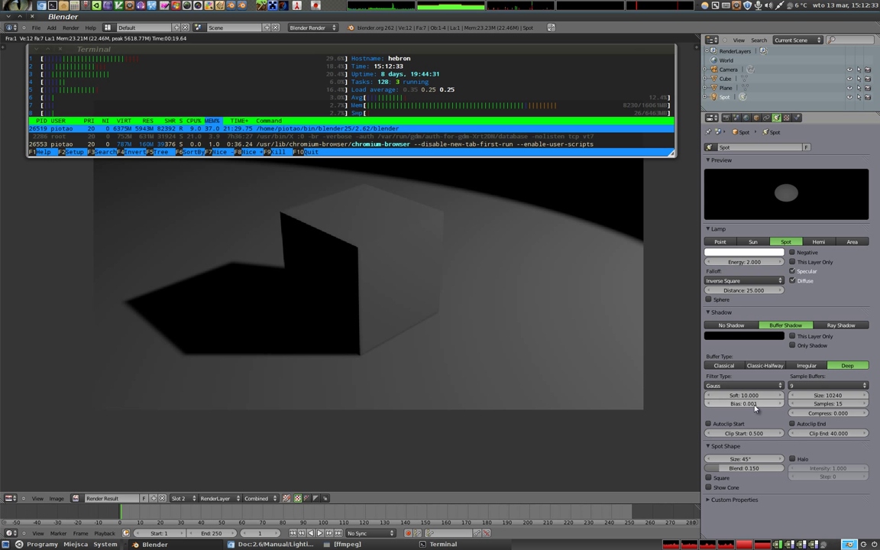
- Switch the shadow buffer to Classic-Halfway and set the shadow bias to 0.100
{"action": "left_click", "coordinate": [772, 366]}
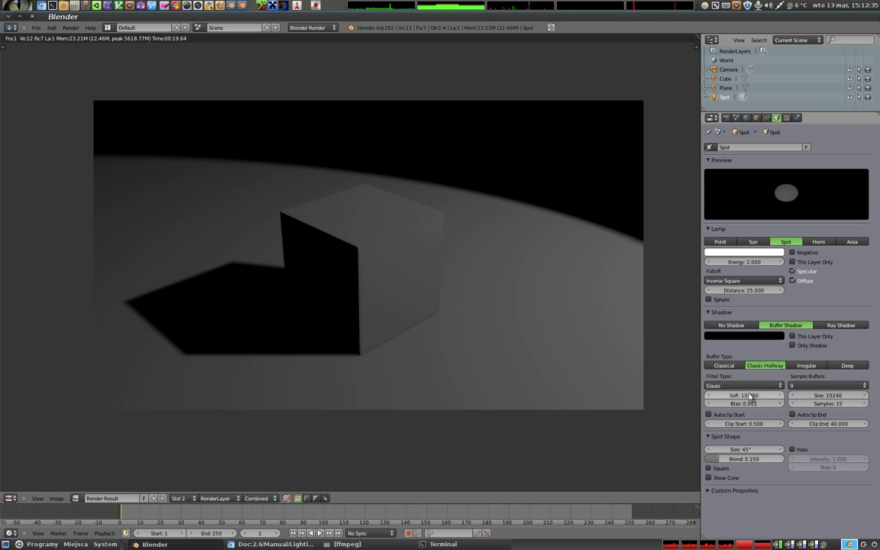
{"action": "left_click", "coordinate": [746, 403]}
{"action": "type", "text": "1"}
{"action": "key", "text": "Return"}
{"action": "left_click", "coordinate": [748, 404]}
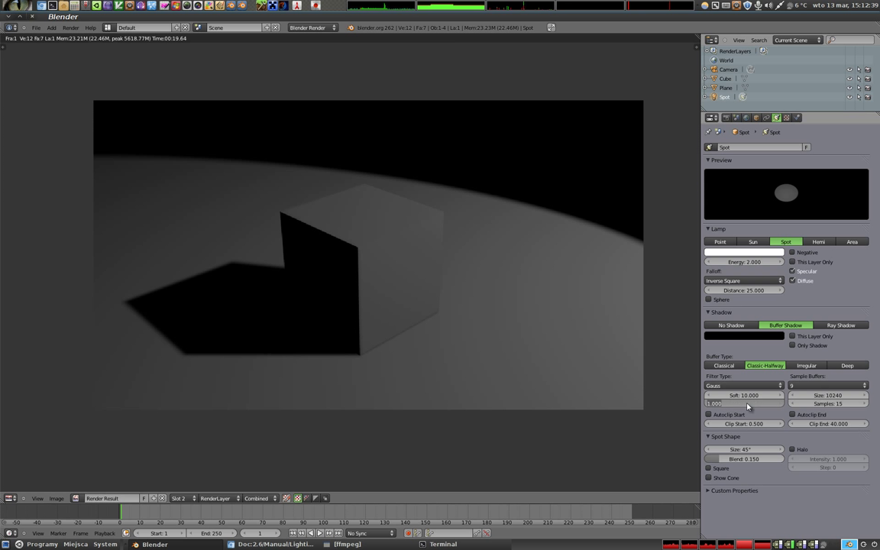
{"action": "type", "text": "0.1"}
{"action": "key", "text": "Return"}
- Set 10 samples, 4 sample buffers and buffer size 5552, then render and return to the 3D view
{"action": "left_click", "coordinate": [824, 403]}
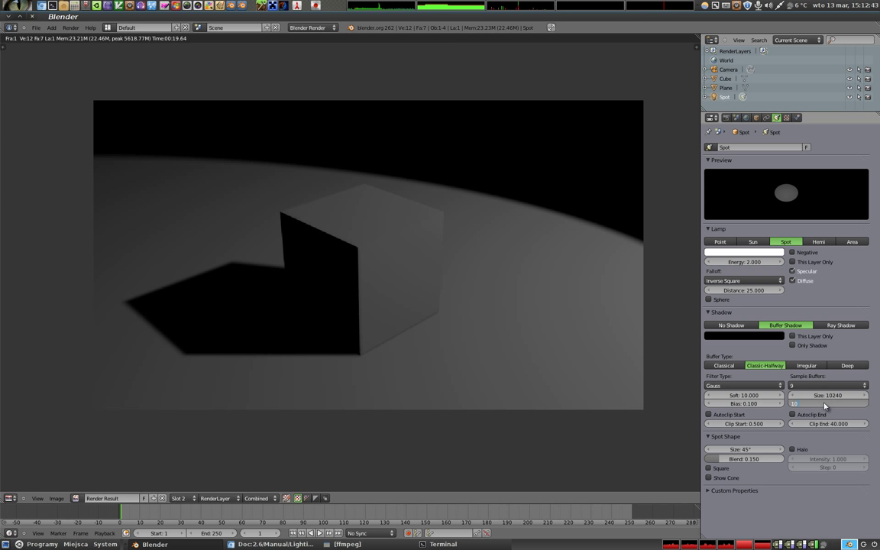
{"action": "key", "text": "Return"}
{"action": "left_click", "coordinate": [828, 385]}
{"action": "left_click", "coordinate": [814, 373]}
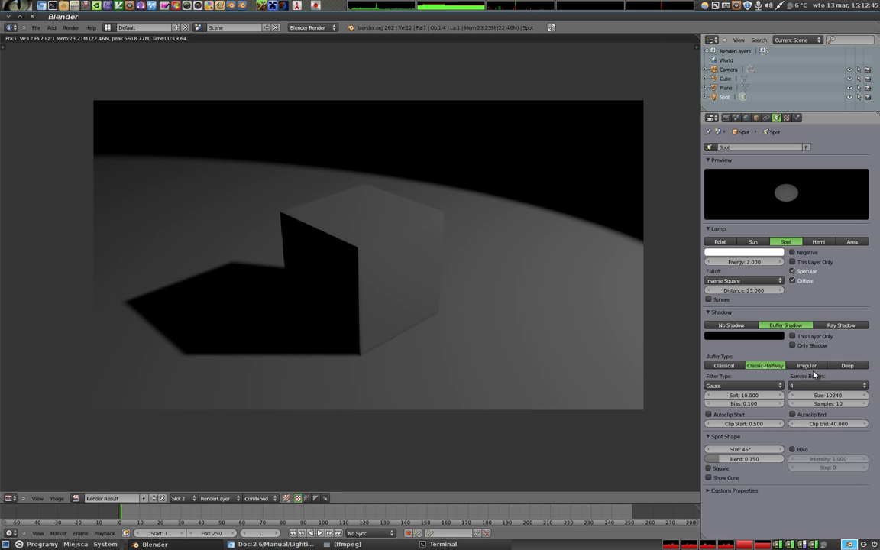
{"action": "left_click", "coordinate": [826, 394]}
{"action": "type", "text": "5555"}
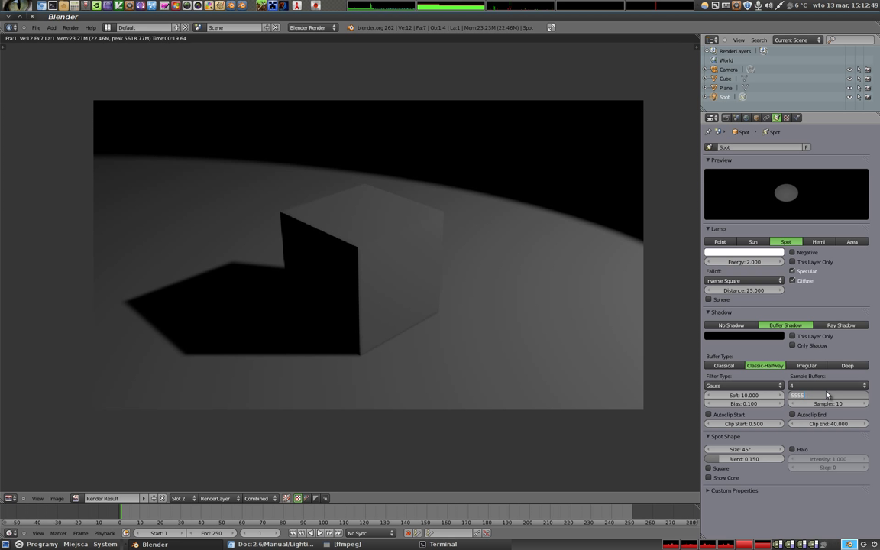
{"action": "type", "text": "2"}
{"action": "key", "text": "Return"}
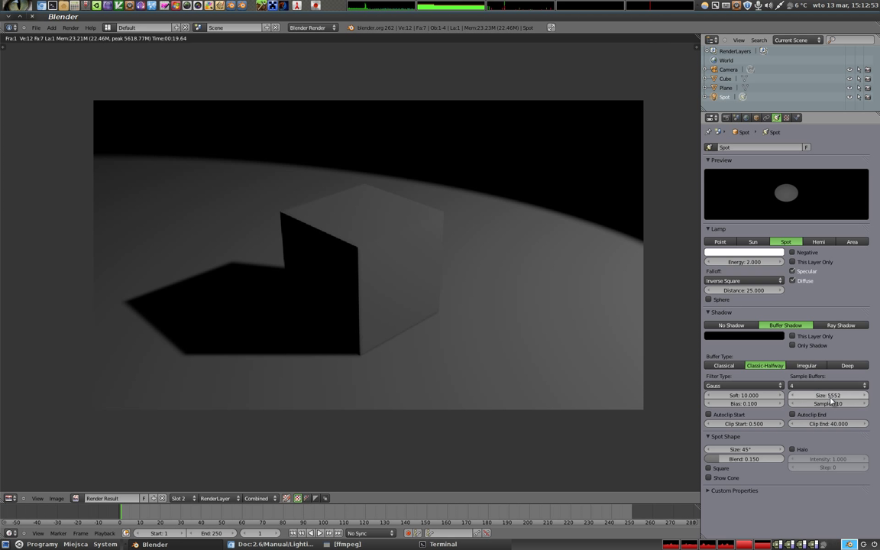
{"action": "key", "text": "F12"}
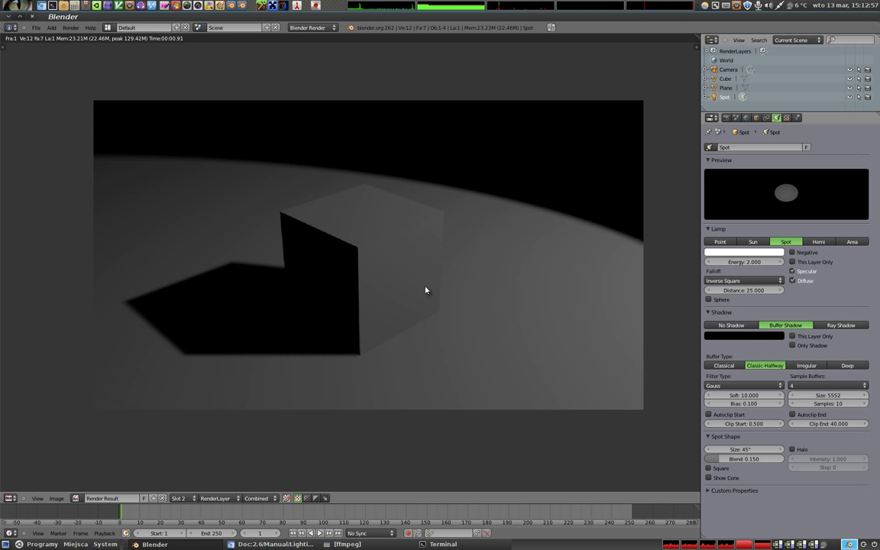
{"action": "key", "text": "Escape"}
{"action": "scroll", "coordinate": [412, 237], "scroll_direction": "down", "scroll_amount": 5}
- Orbit, zoom and pan the orthographic view to frame the spot cone and cube
{"action": "mouse_move", "coordinate": [399, 257]}
{"action": "middle_mouse_down"}
{"action": "mouse_move", "coordinate": [434, 264]}
{"action": "mouse_move", "coordinate": [456, 221]}
{"action": "mouse_move", "coordinate": [477, 208]}
{"action": "middle_mouse_up"}
{"action": "key", "text": "KP_5"}
{"action": "middle_click_drag", "start_coordinate": [288, 217], "coordinate": [292, 244]}
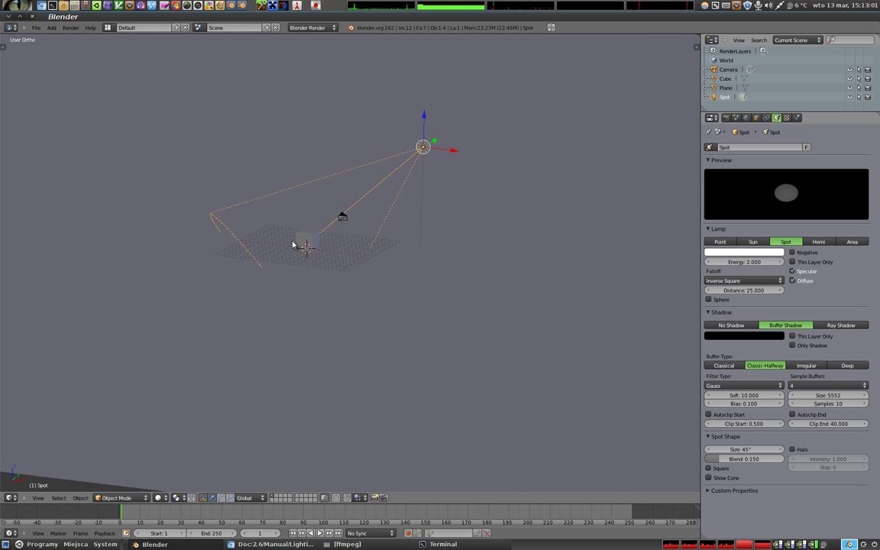
{"action": "mouse_move", "coordinate": [417, 270]}
{"action": "middle_mouse_down"}
{"action": "mouse_move", "coordinate": [428, 259]}
{"action": "mouse_move", "coordinate": [399, 240]}
{"action": "mouse_move", "coordinate": [390, 252]}
{"action": "middle_mouse_up"}
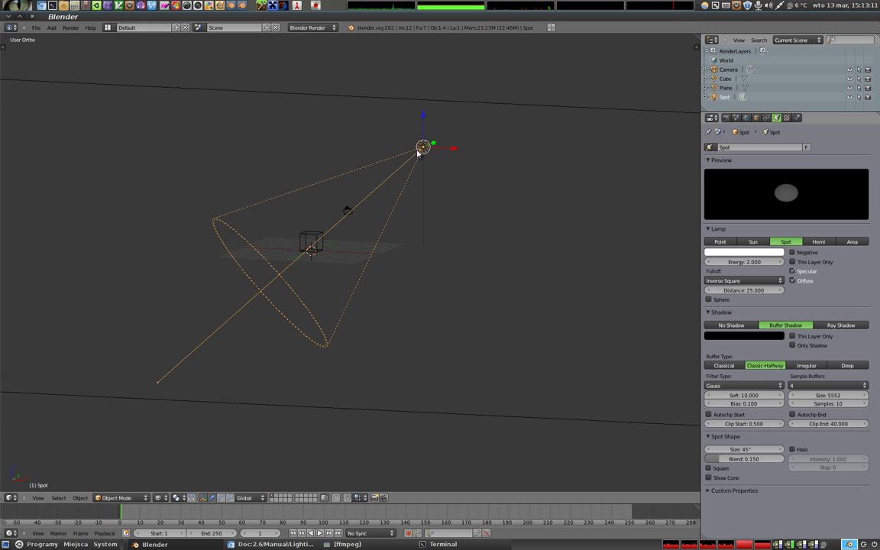
{"action": "scroll", "coordinate": [420, 153], "scroll_direction": "up", "scroll_amount": 3}
{"action": "scroll", "coordinate": [422, 152], "scroll_direction": "up", "scroll_amount": 3}
{"action": "scroll", "coordinate": [412, 147], "scroll_direction": "up", "scroll_amount": 1}
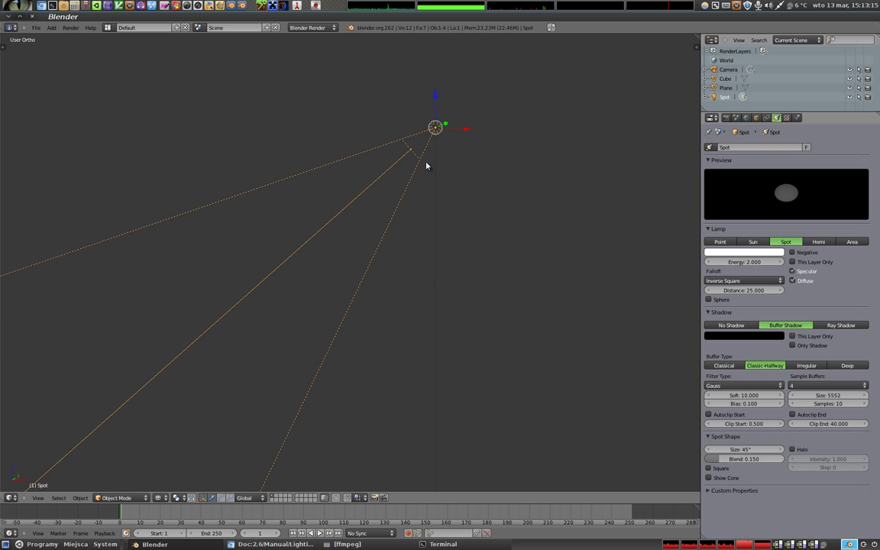
{"action": "scroll", "coordinate": [416, 156], "scroll_direction": "down", "scroll_amount": 2}
{"action": "scroll", "coordinate": [410, 187], "scroll_direction": "down", "scroll_amount": 3}
{"action": "middle_click_drag", "start_coordinate": [395, 217], "coordinate": [407, 184], "text": "shift"}
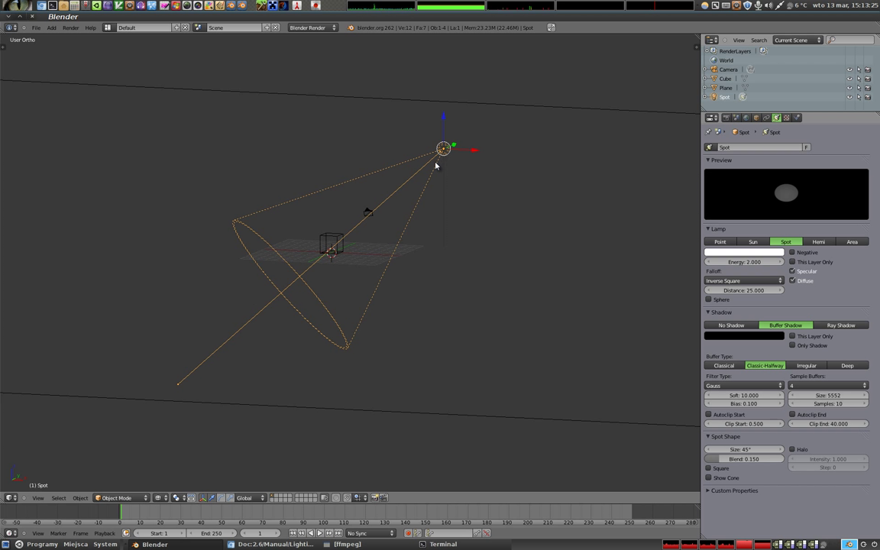
{"action": "mouse_move", "coordinate": [325, 252]}
{"action": "middle_mouse_down"}
{"action": "mouse_move", "coordinate": [326, 261]}
{"action": "mouse_move", "coordinate": [379, 263]}
{"action": "middle_mouse_up"}
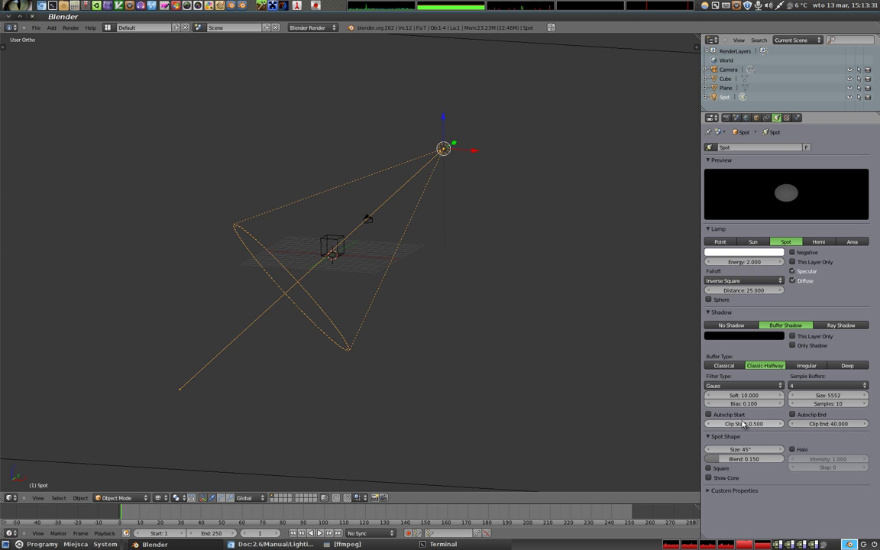
- Set shadow Clip Start to 14.100 and Clip End to 19.000, then render
{"action": "left_click_drag", "start_coordinate": [744, 423], "coordinate": [756, 423]}
{"action": "left_click_drag", "start_coordinate": [744, 424], "coordinate": [771, 424]}
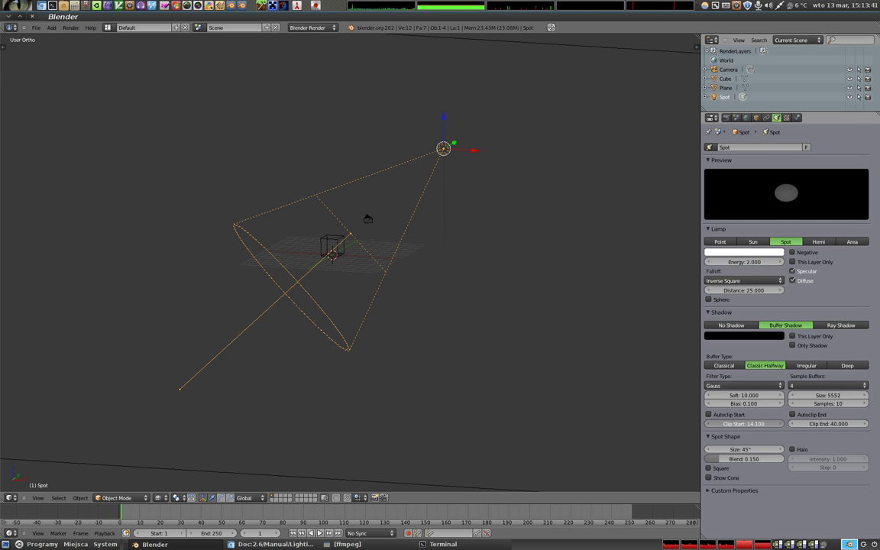
{"action": "left_click_drag", "start_coordinate": [827, 423], "coordinate": [809, 424]}
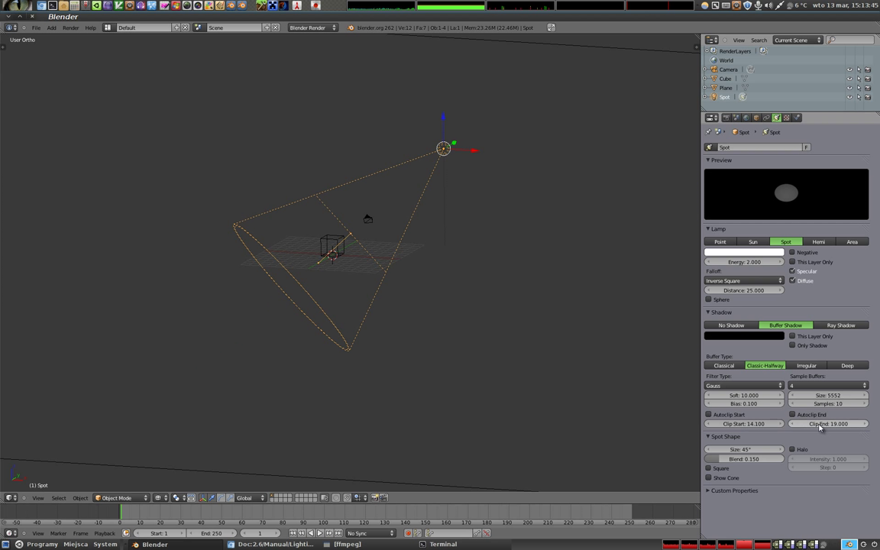
{"action": "key", "text": "F12"}
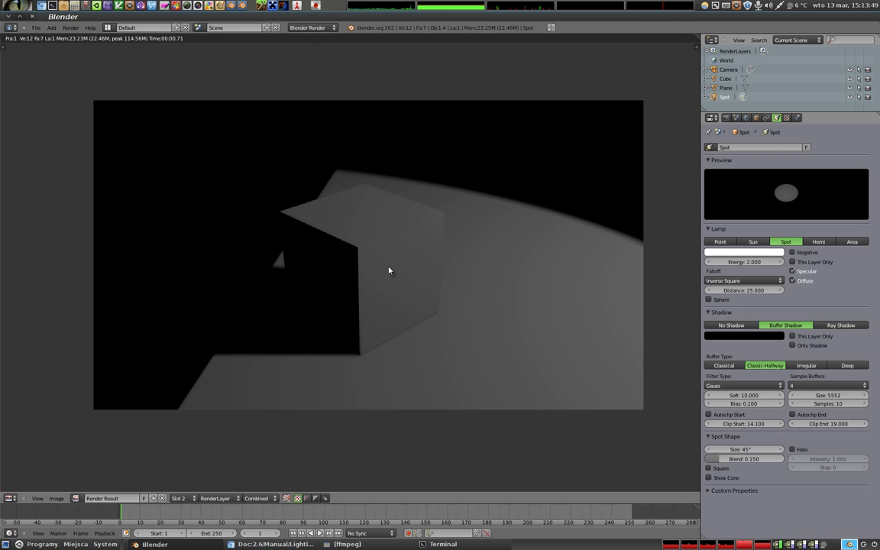
- Adjust Clip Start from 14.800 to 17.700, rendering each value, then zoom in on the 3D view
{"action": "left_click_drag", "start_coordinate": [744, 423], "coordinate": [756, 423]}
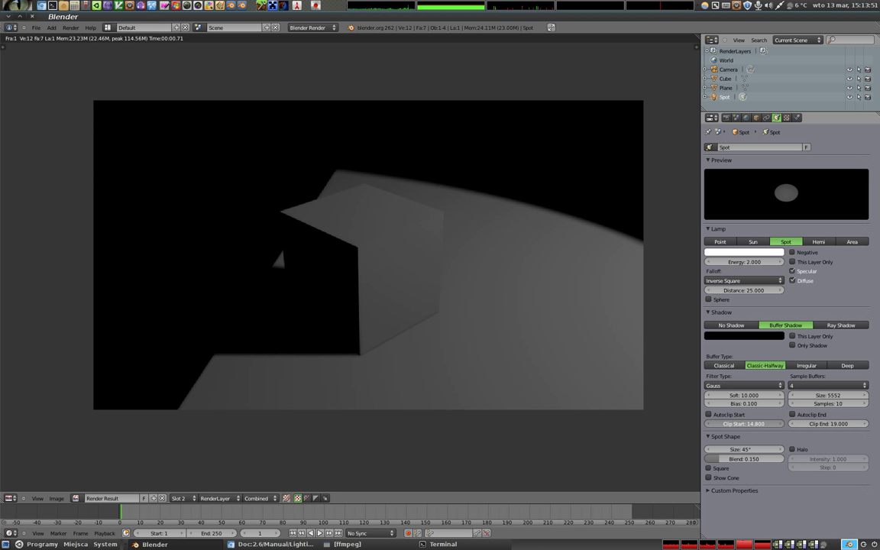
{"action": "key", "text": "F12"}
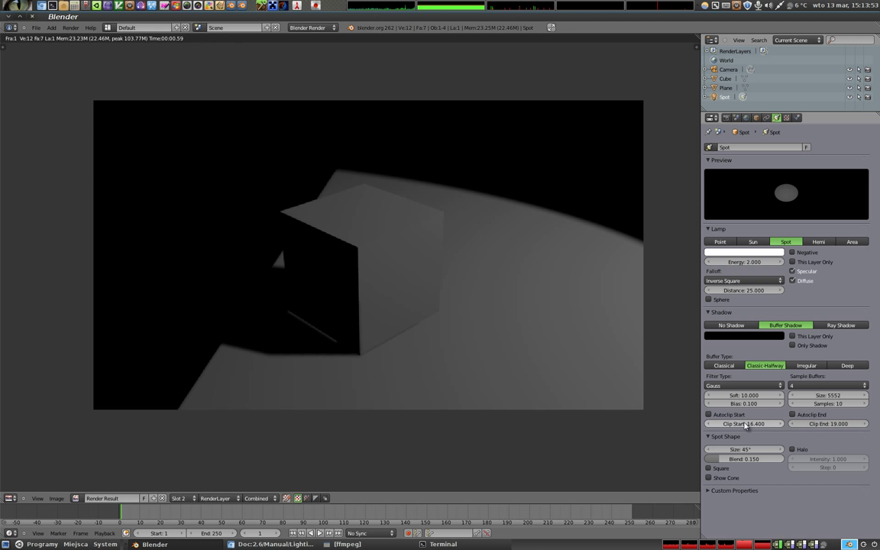
{"action": "key", "text": "F12"}
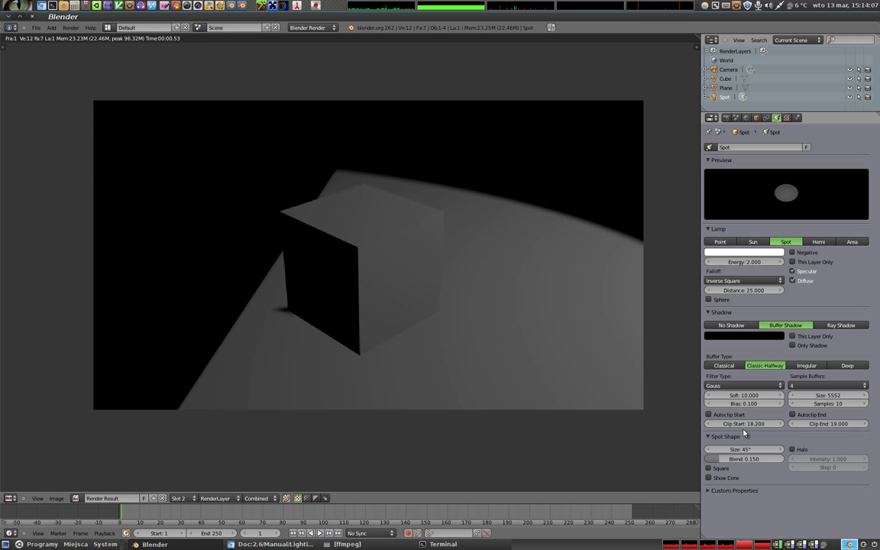
{"action": "left_click", "coordinate": [754, 427]}
{"action": "left_click_drag", "start_coordinate": [754, 427], "coordinate": [751, 429]}
{"action": "key", "text": "F12"}
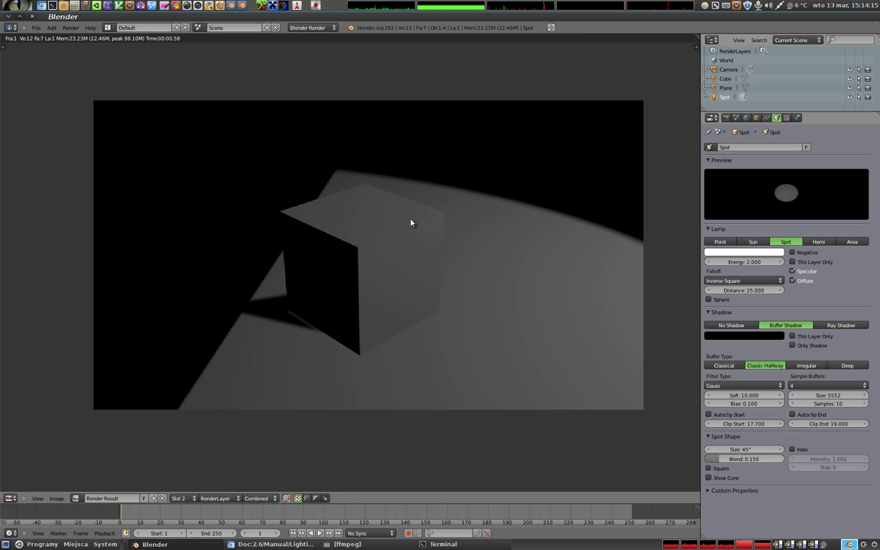
{"action": "key", "text": "Escape"}
{"action": "scroll", "coordinate": [328, 267], "scroll_direction": "up", "scroll_amount": 2}
{"action": "scroll", "coordinate": [308, 243], "scroll_direction": "up", "scroll_amount": 2}
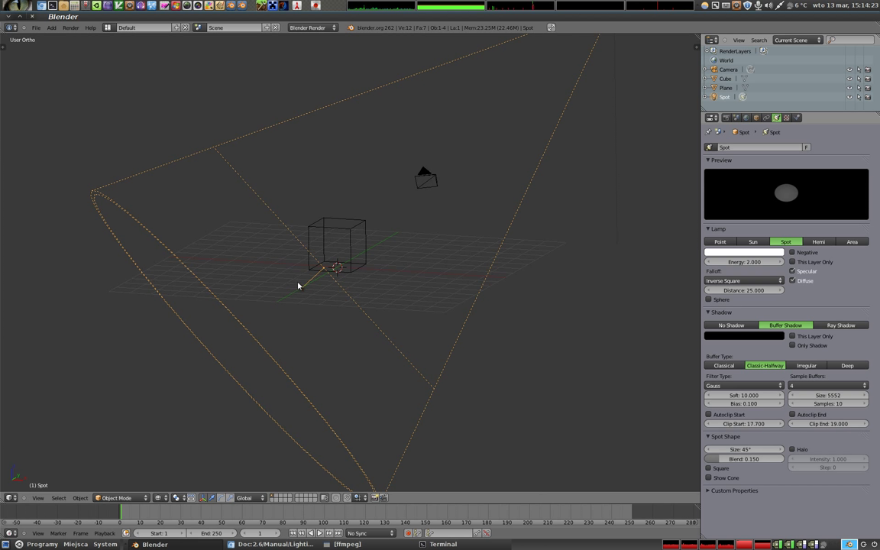
- Enable Autoclip Start and Autoclip End and render the scene
{"action": "left_click", "coordinate": [736, 414]}
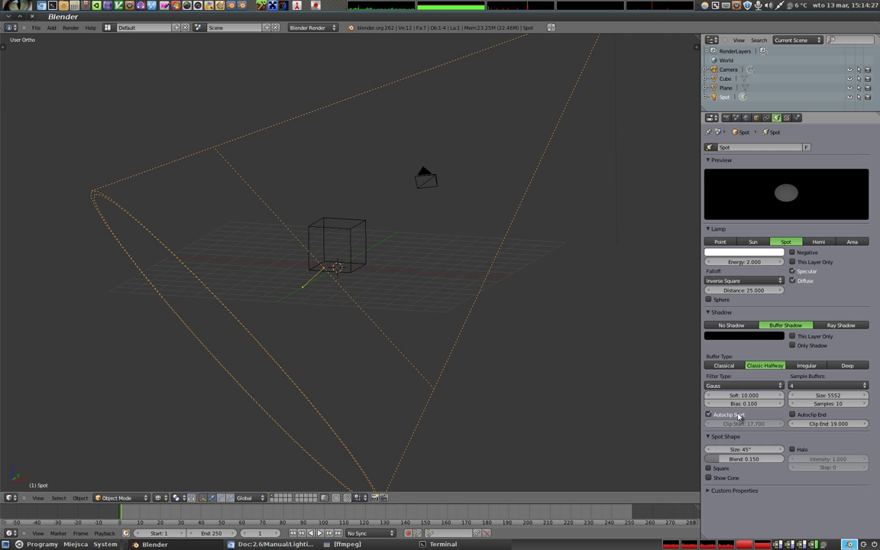
{"action": "left_click", "coordinate": [808, 414]}
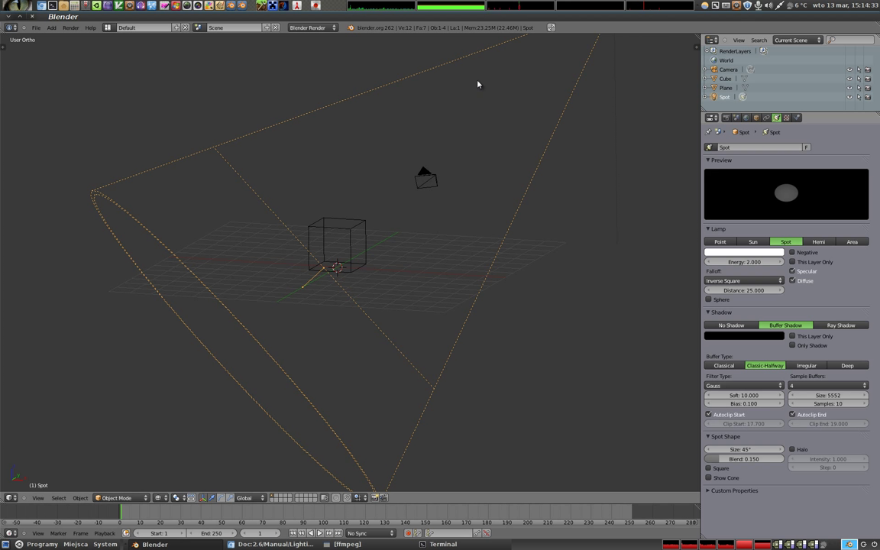
{"action": "key", "text": "F12"}
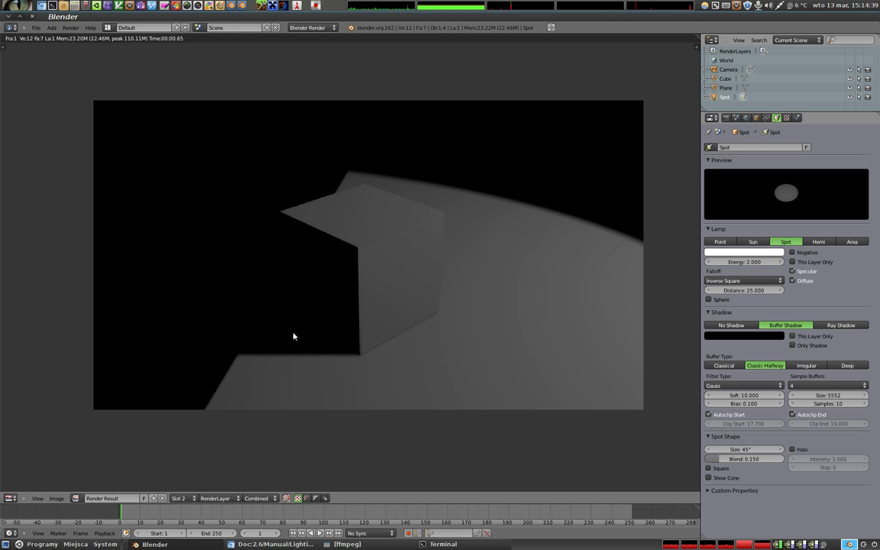
- Disable Autoclip End, set Clip End to 40.000, and re-render
{"action": "left_click", "coordinate": [792, 414]}
{"action": "left_click_drag", "start_coordinate": [828, 423], "coordinate": [848, 423]}
{"action": "key", "text": "F12"}
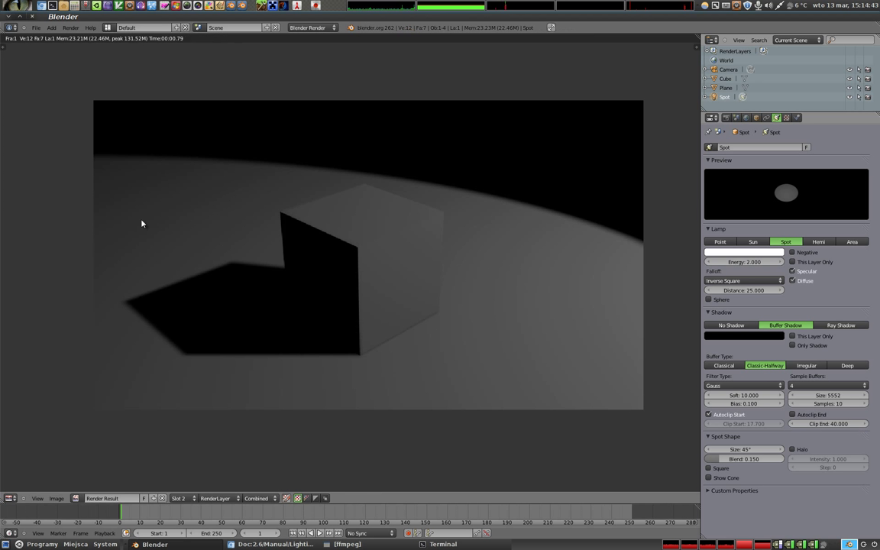
{"action": "key", "text": "Escape"}
{"action": "key", "text": "KP_5"}
{"action": "middle_click_drag", "start_coordinate": [319, 325], "coordinate": [330, 330], "text": "shift"}
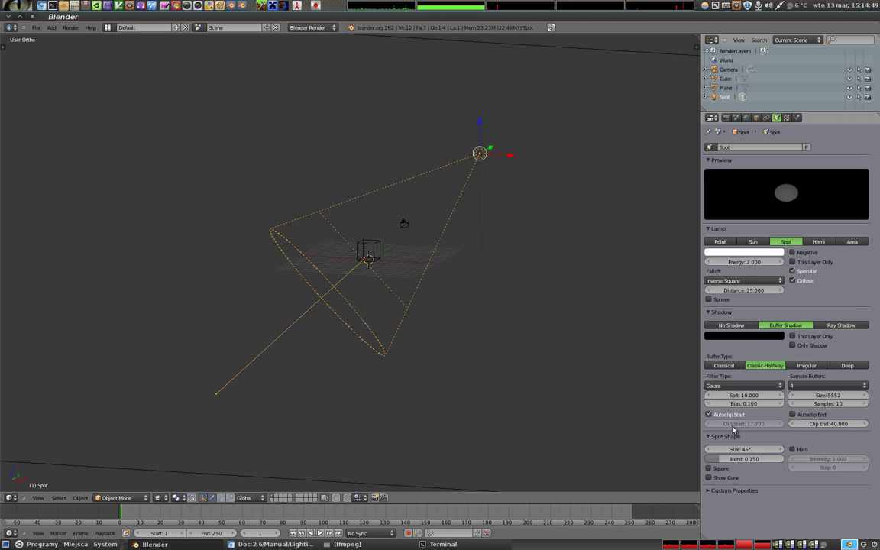
- Disable Autoclip Start, set Clip Start to 5.300, and render again
{"action": "left_click", "coordinate": [708, 413]}
{"action": "left_click_drag", "start_coordinate": [744, 423], "coordinate": [403, 317]}
{"action": "key", "text": "F12"}
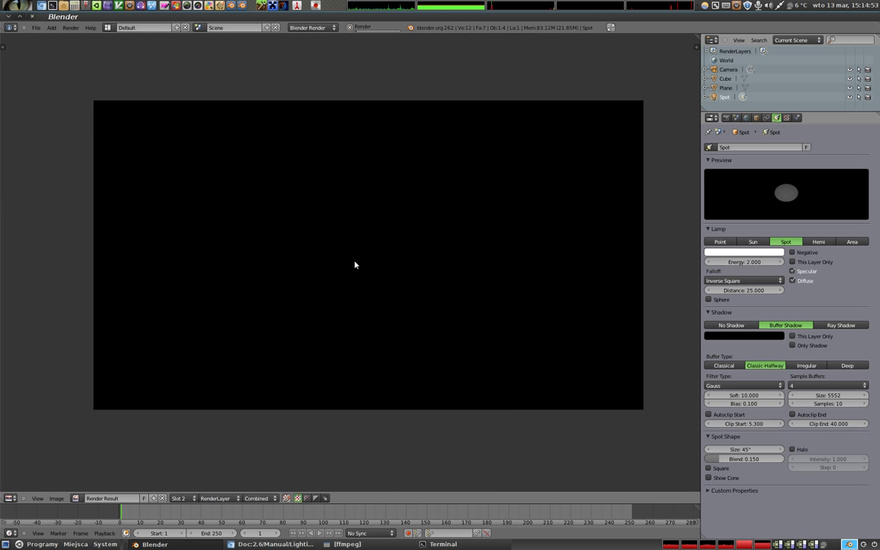
{"action": "key", "text": "Escape"}
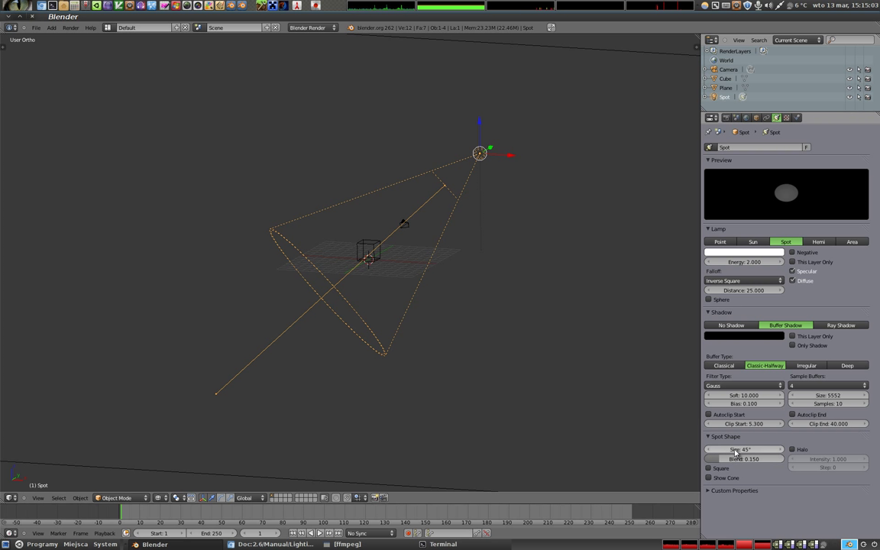
- Set the spot Size to 92° and render, then drop shadow Soft to 0 and re-render
{"action": "mouse_move", "coordinate": [745, 449]}
{"action": "left_mouse_down"}
{"action": "mouse_move", "coordinate": [787, 449]}
{"action": "mouse_move", "coordinate": [660, 408]}
{"action": "left_mouse_up"}
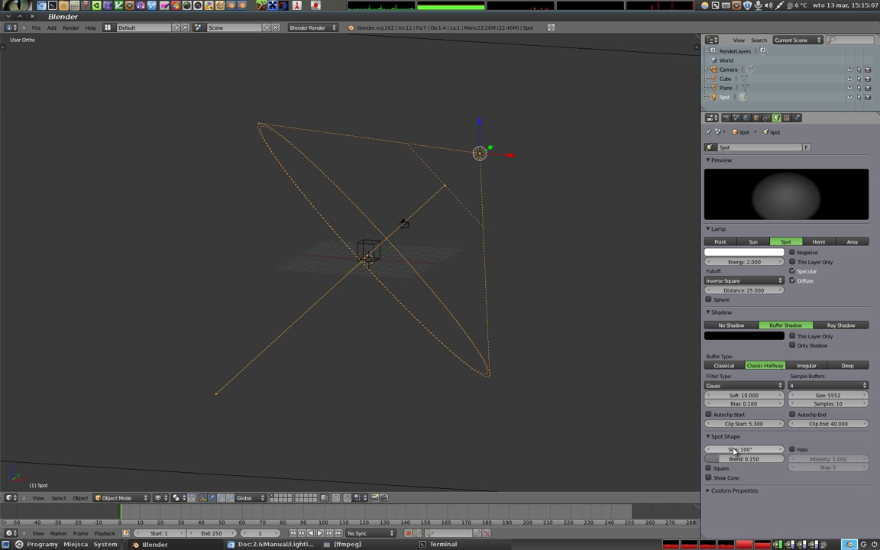
{"action": "mouse_move", "coordinate": [736, 449]}
{"action": "left_mouse_down"}
{"action": "mouse_move", "coordinate": [718, 449]}
{"action": "mouse_move", "coordinate": [730, 449]}
{"action": "left_mouse_up"}
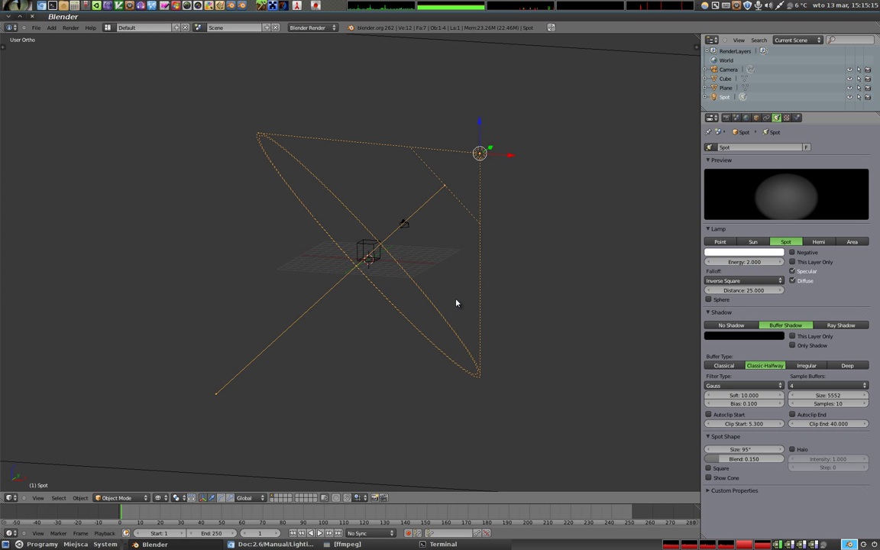
{"action": "key", "text": "F12"}
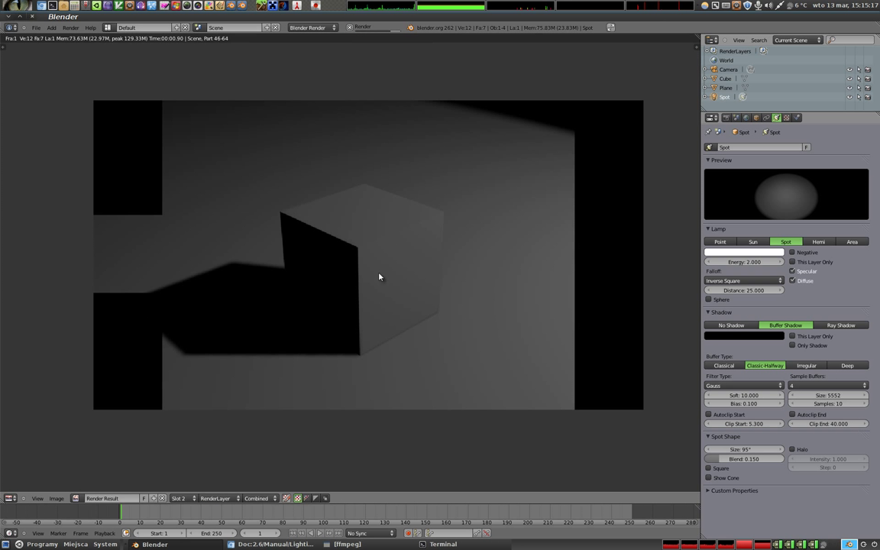
{"action": "left_click_drag", "start_coordinate": [752, 395], "coordinate": [680, 359]}
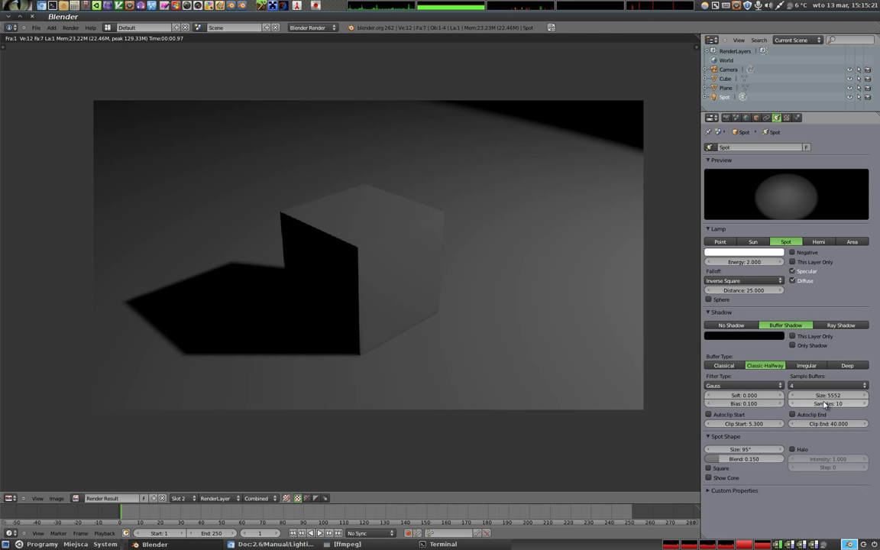
{"action": "key", "text": "F12"}
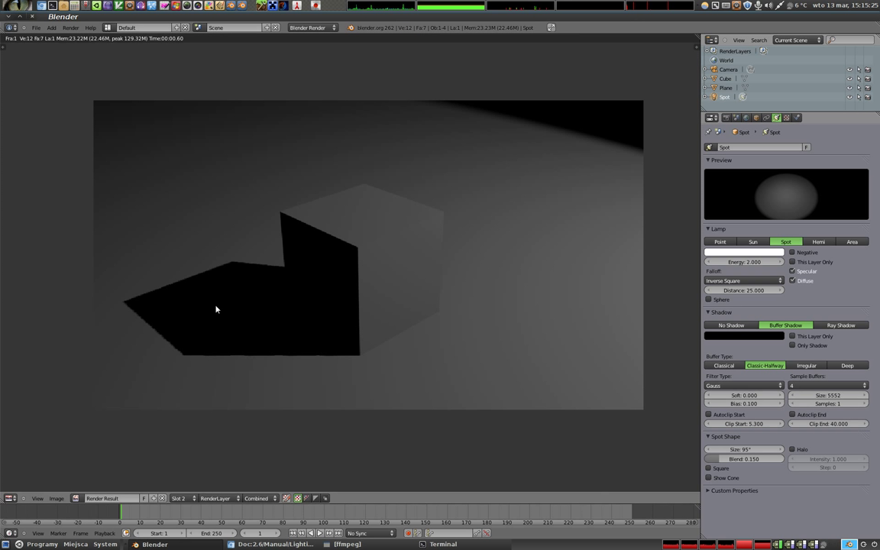
- Widen the spot cone to about 179° and render the cube scene
{"action": "left_click_drag", "start_coordinate": [744, 449], "coordinate": [786, 449]}
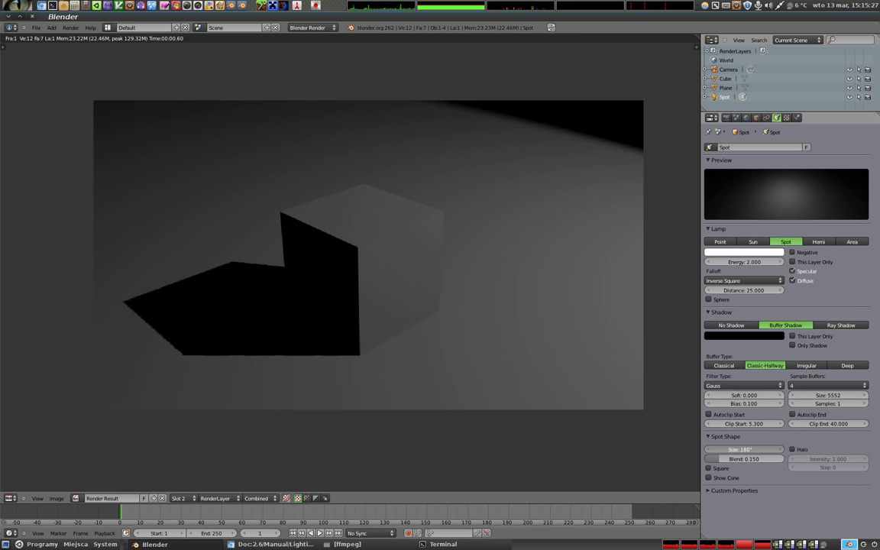
{"action": "key", "text": "Escape"}
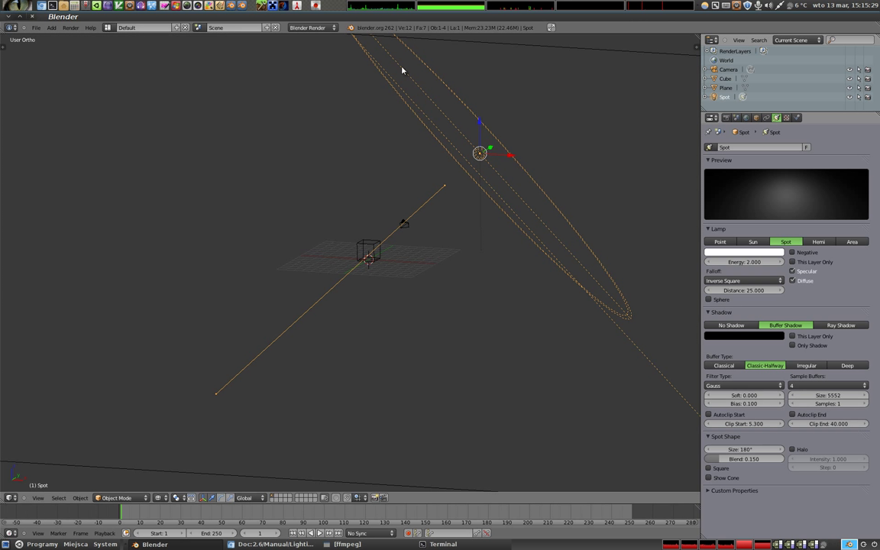
{"action": "mouse_move", "coordinate": [745, 449]}
{"action": "left_mouse_down"}
{"action": "mouse_move", "coordinate": [729, 449]}
{"action": "mouse_move", "coordinate": [756, 449]}
{"action": "left_mouse_up"}
{"action": "key", "text": "F12"}
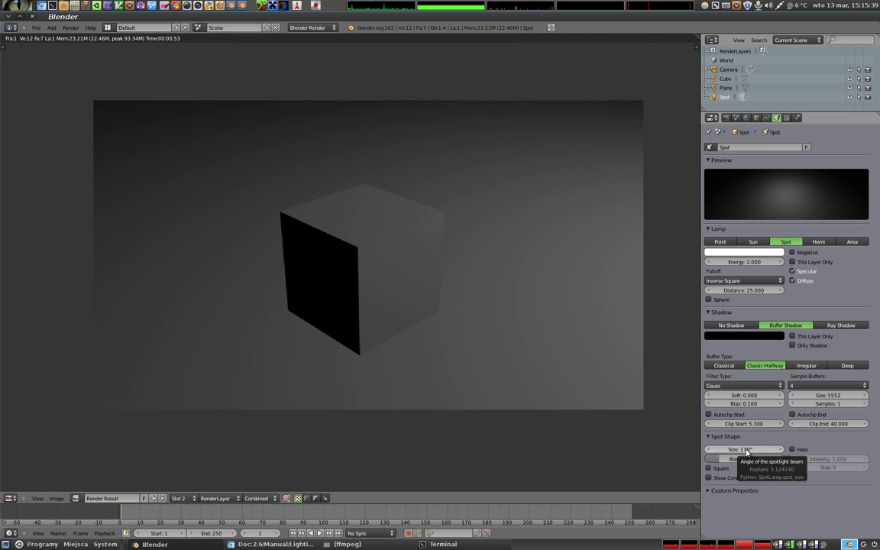
- Render the 179° spot, then set shadow Soft to 12.2, Bias 1.1, raise Samples and re-render
{"action": "key", "text": "F12"}
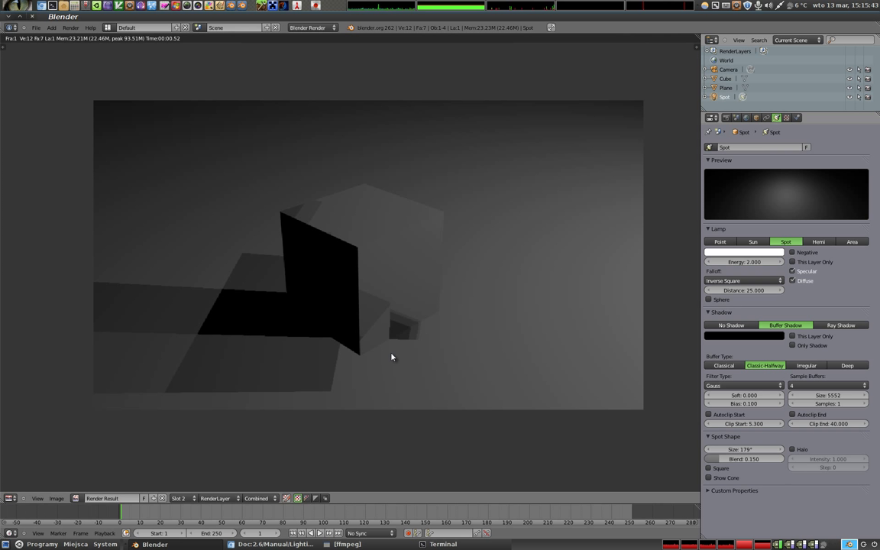
{"action": "left_click", "coordinate": [756, 407]}
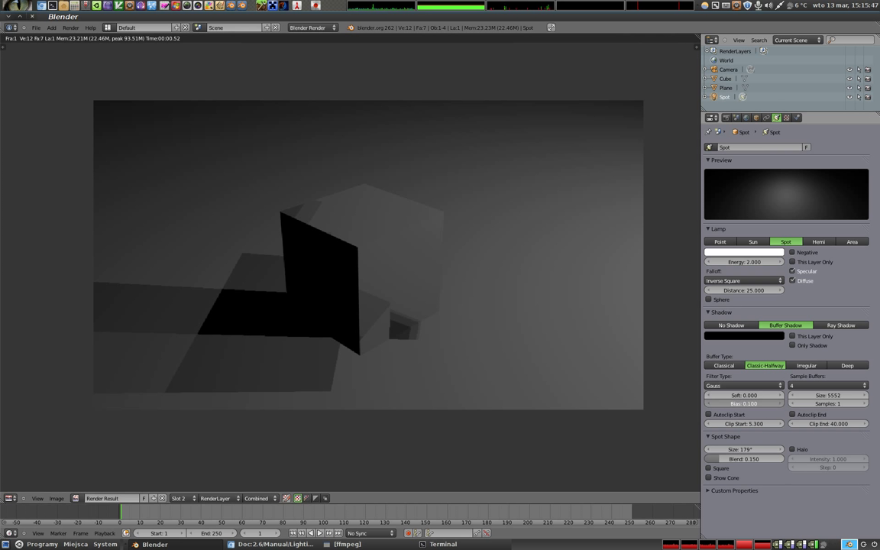
{"action": "mouse_move", "coordinate": [743, 394]}
{"action": "left_mouse_down"}
{"action": "mouse_move", "coordinate": [764, 394]}
{"action": "mouse_move", "coordinate": [737, 395]}
{"action": "left_mouse_up"}
{"action": "left_click_drag", "start_coordinate": [828, 403], "coordinate": [847, 403]}
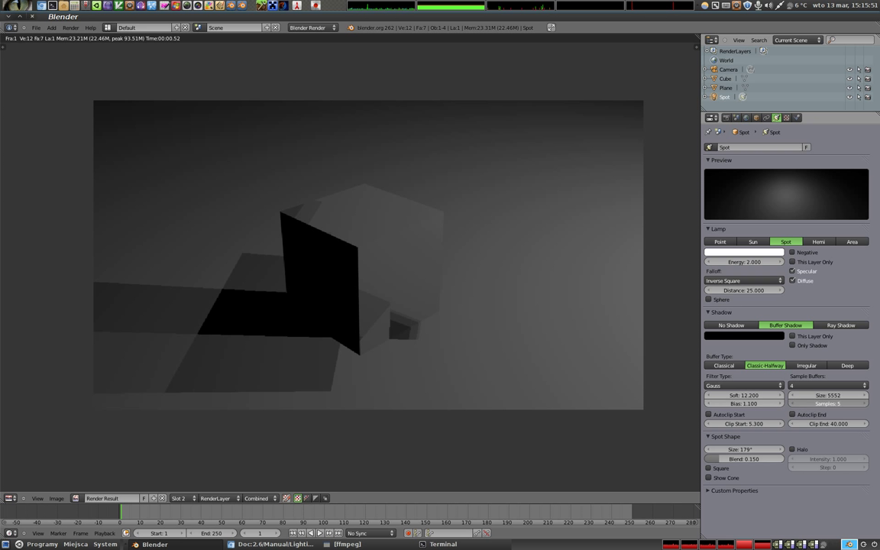
{"action": "key", "text": "F12"}
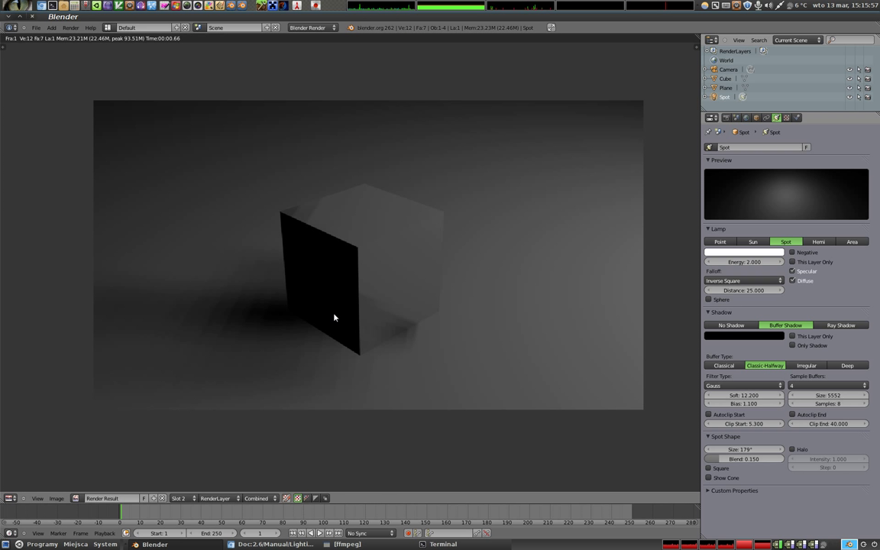
{"action": "key", "text": "Escape"}
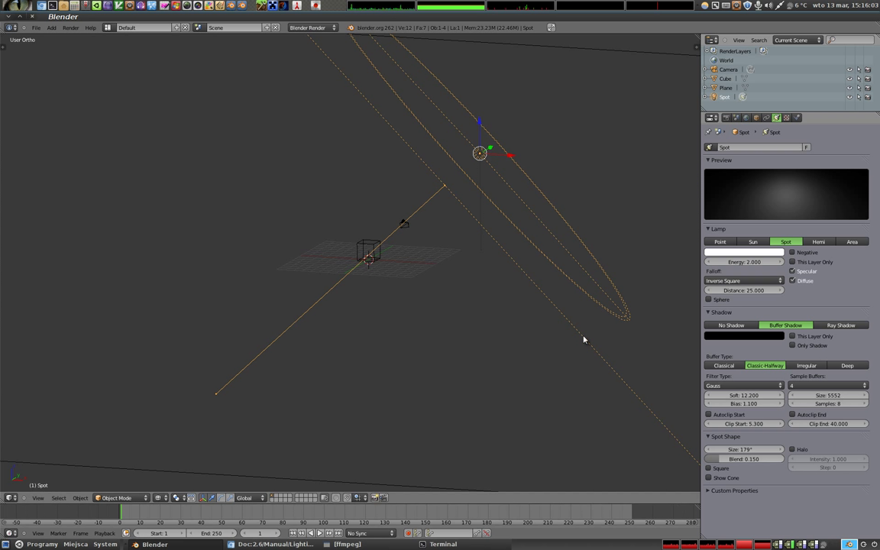
- Raise the shadow buffer Size to 10240 and Samples to 16, rendering after each change
{"action": "left_click", "coordinate": [815, 398]}
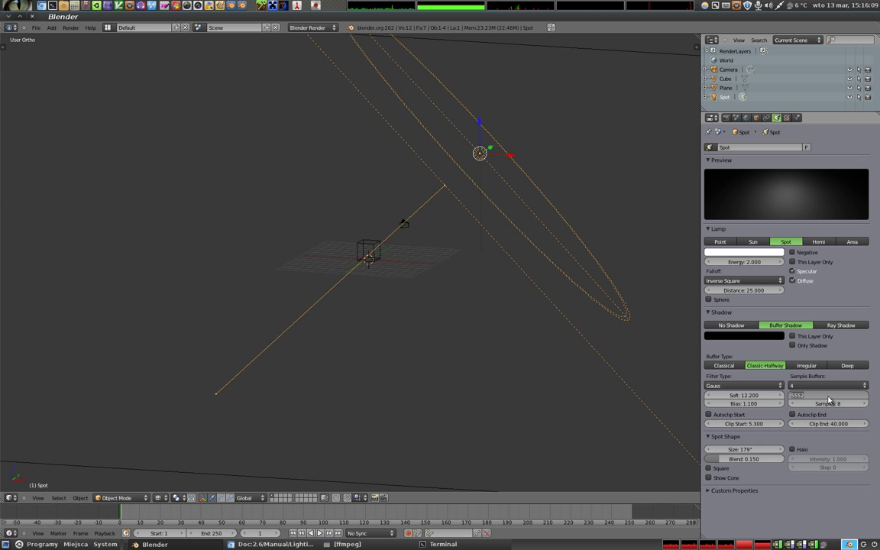
{"action": "type", "text": "55555"}
{"action": "key", "text": "Return"}
{"action": "key", "text": "F12"}
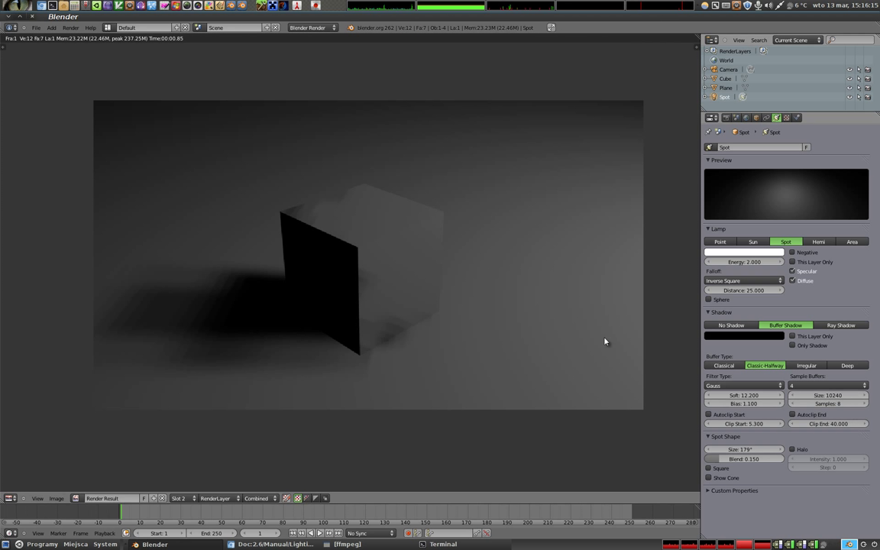
{"action": "left_click_drag", "start_coordinate": [828, 403], "coordinate": [856, 403]}
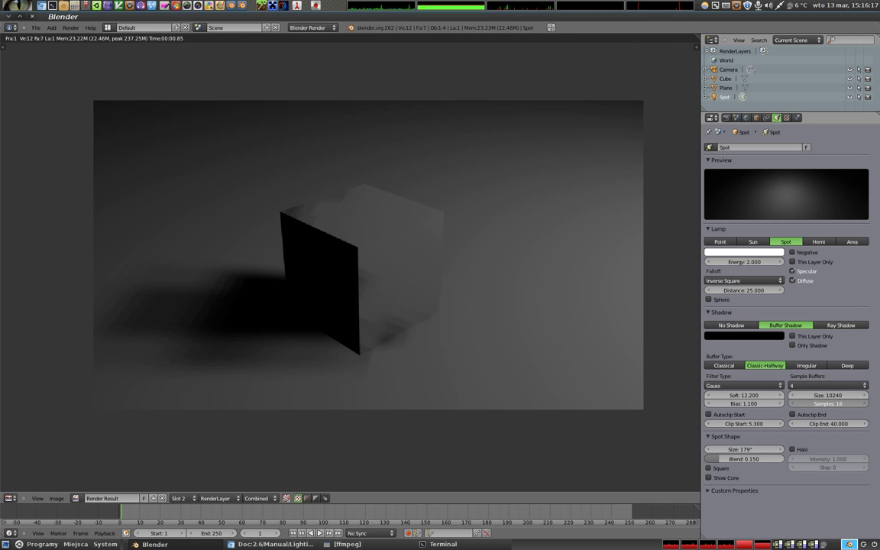
{"action": "key", "text": "F12"}
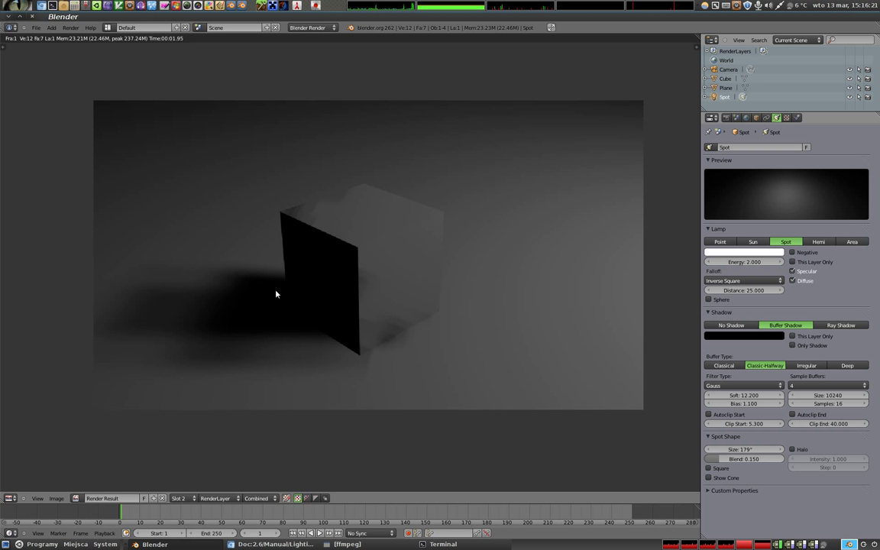
{"action": "key", "text": "Escape"}
- Narrow the spot to 100° and lower the shadow buffer Size to 512, rendering each
{"action": "left_click_drag", "start_coordinate": [749, 452], "coordinate": [687, 452]}
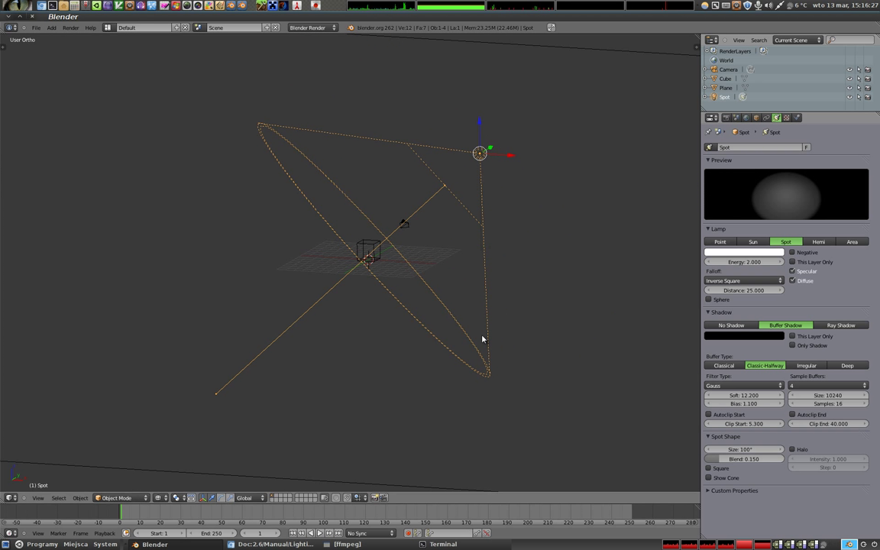
{"action": "key", "text": "F12"}
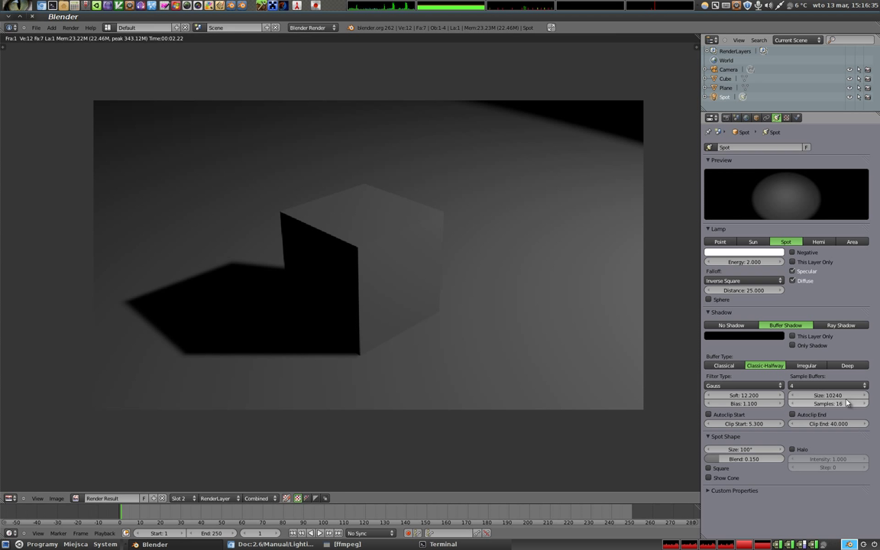
{"action": "left_click_drag", "start_coordinate": [845, 395], "coordinate": [828, 395]}
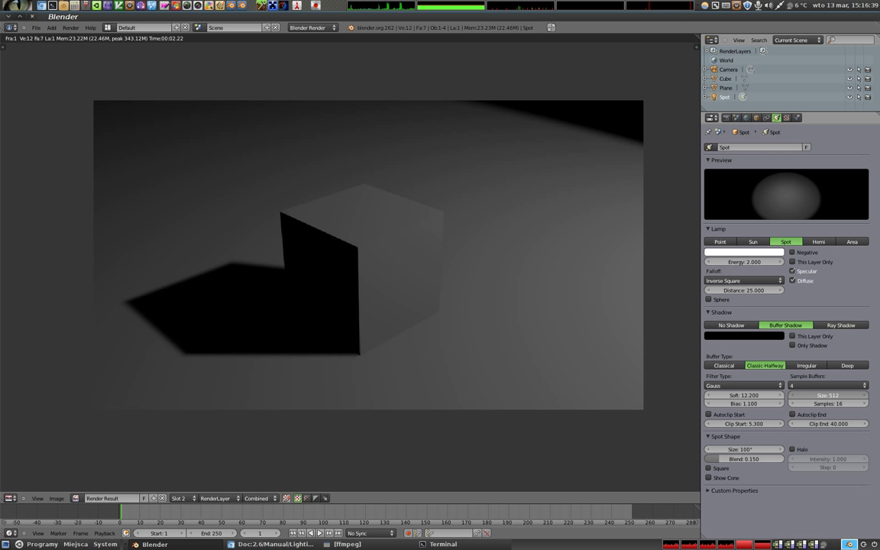
{"action": "left_click_drag", "start_coordinate": [828, 396], "coordinate": [824, 396]}
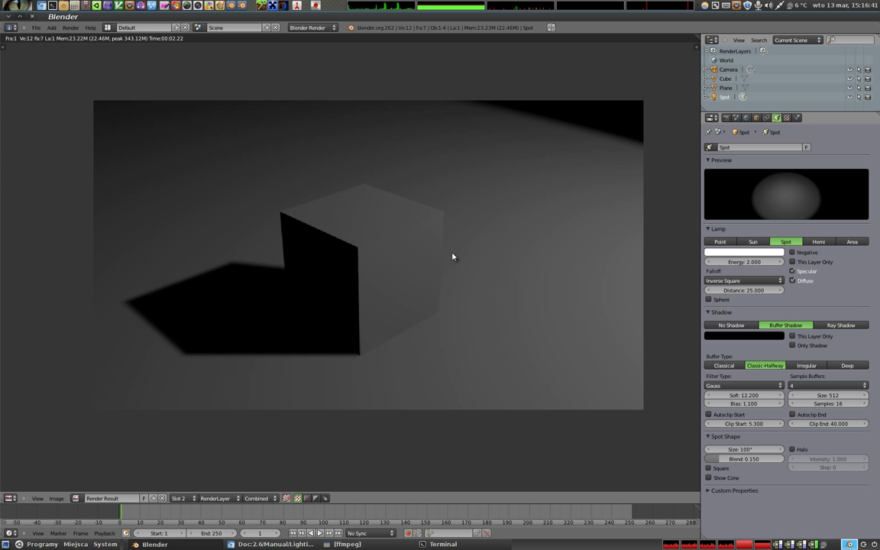
{"action": "key", "text": "F12"}
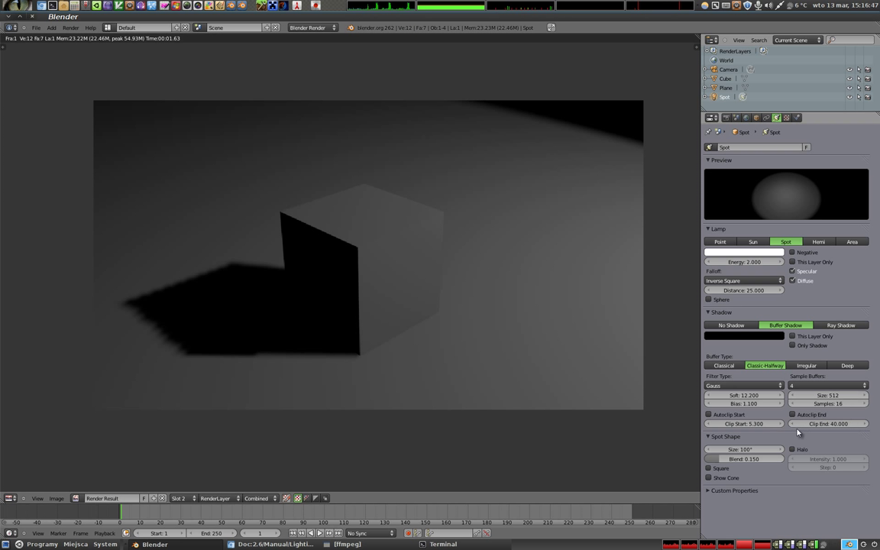
- Narrow the spot Size to 77°, 48° and 21°, rendering after each to compare
{"action": "left_click_drag", "start_coordinate": [756, 448], "coordinate": [721, 449]}
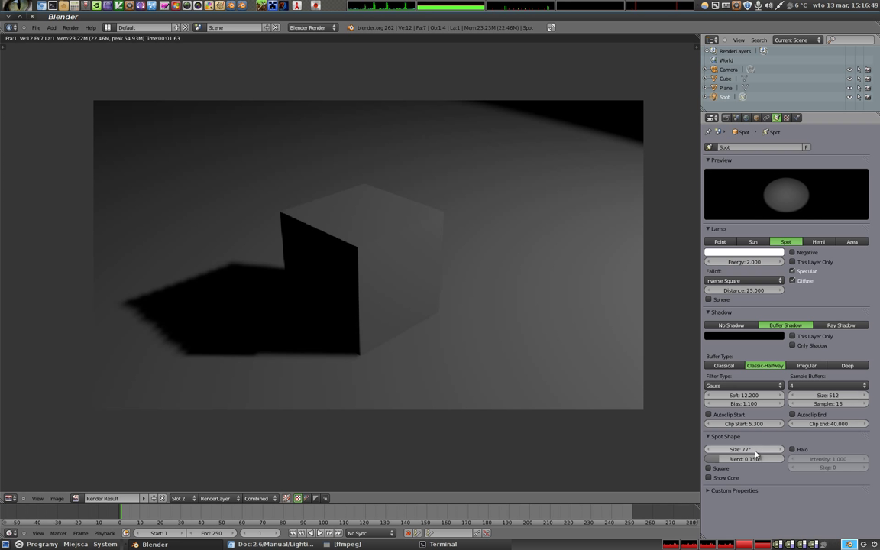
{"action": "key", "text": "F12"}
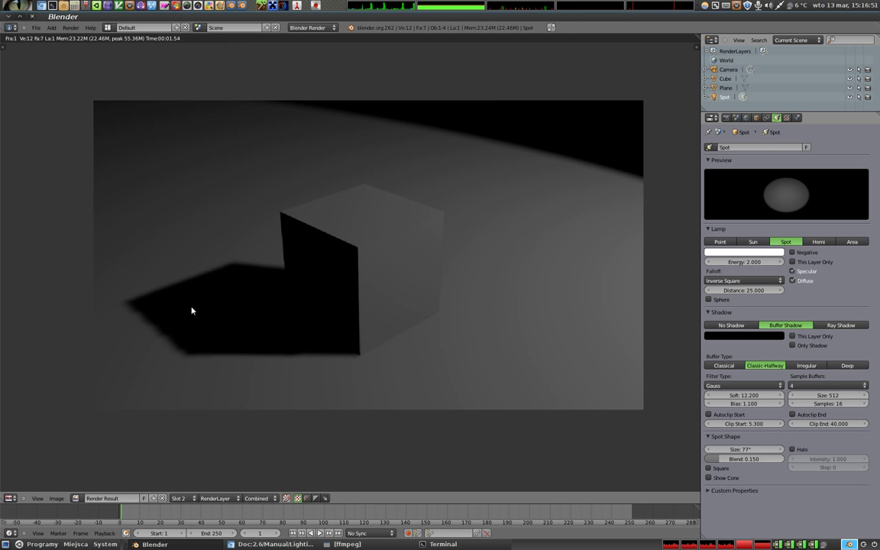
{"action": "left_click_drag", "start_coordinate": [744, 449], "coordinate": [702, 449]}
{"action": "key", "text": "F12"}
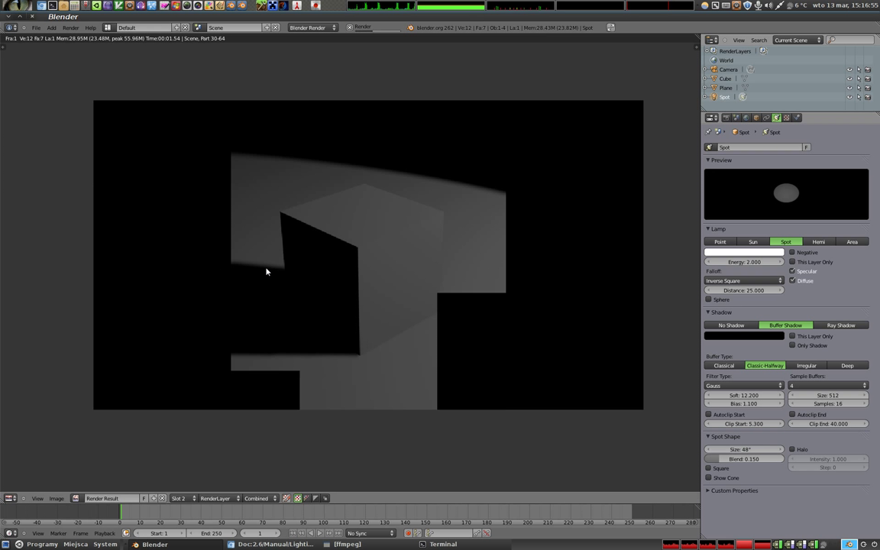
{"action": "left_click_drag", "start_coordinate": [744, 449], "coordinate": [707, 449]}
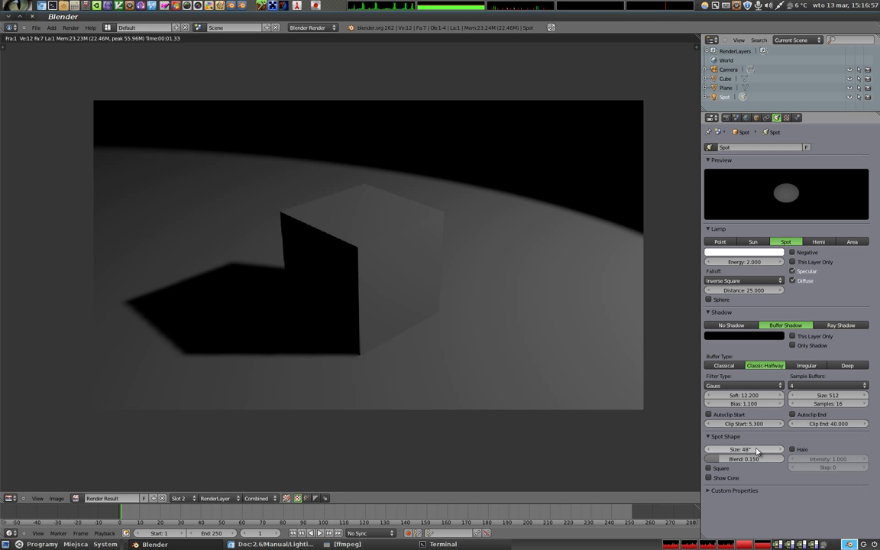
{"action": "key", "text": "F12"}
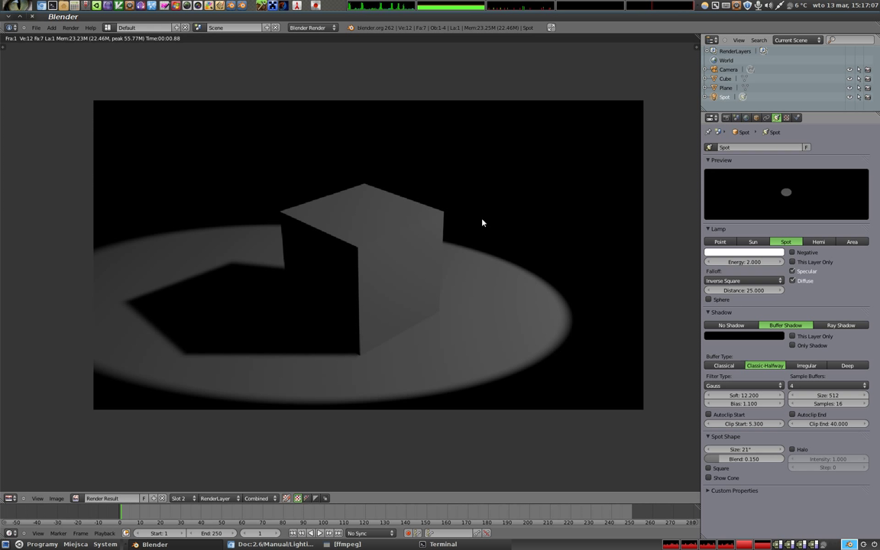
{"action": "key", "text": "Escape"}
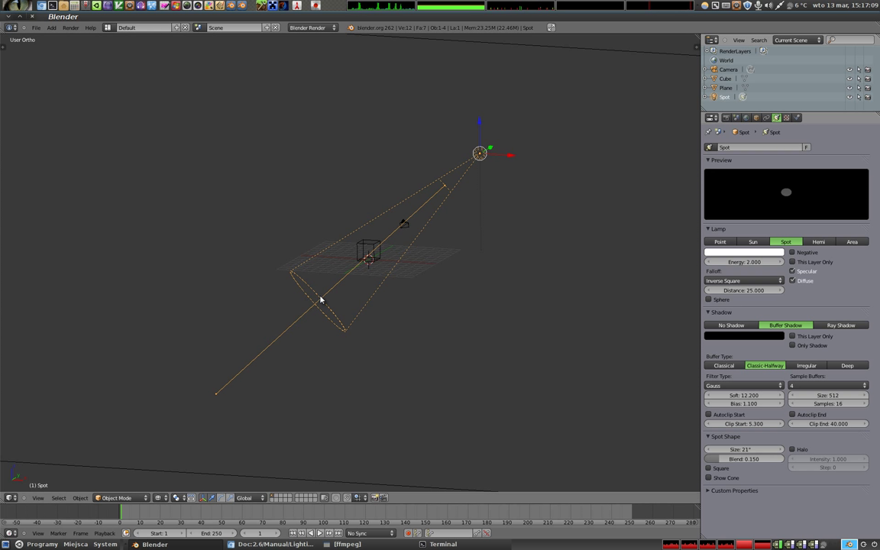
{"action": "key", "text": "F12"}
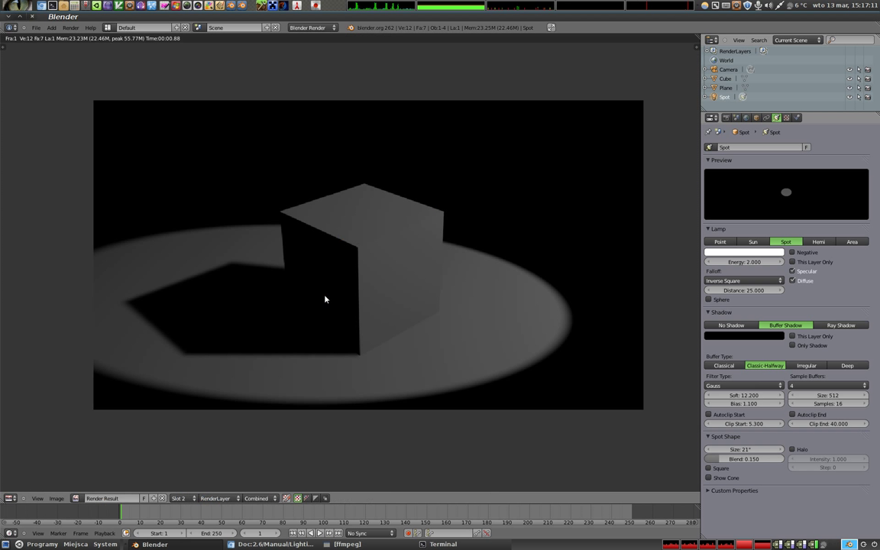
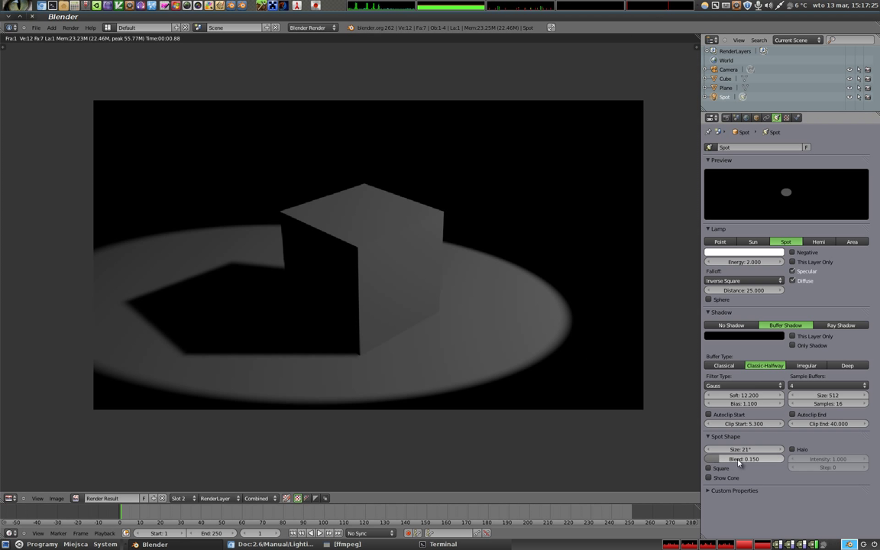
- Drop the spot Blend to 0 and render the hard-edged light pool
{"action": "left_click_drag", "start_coordinate": [723, 460], "coordinate": [710, 461]}
{"action": "key", "text": "Escape"}
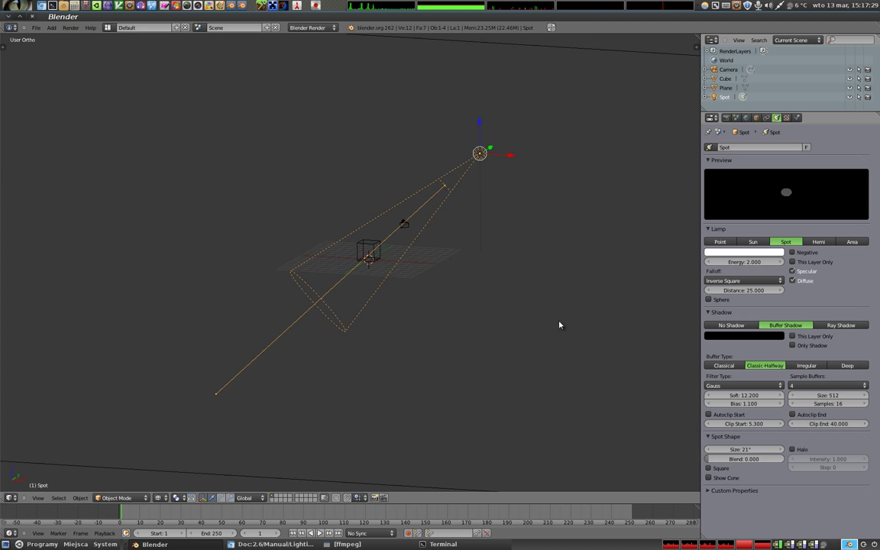
{"action": "key", "text": "F12"}
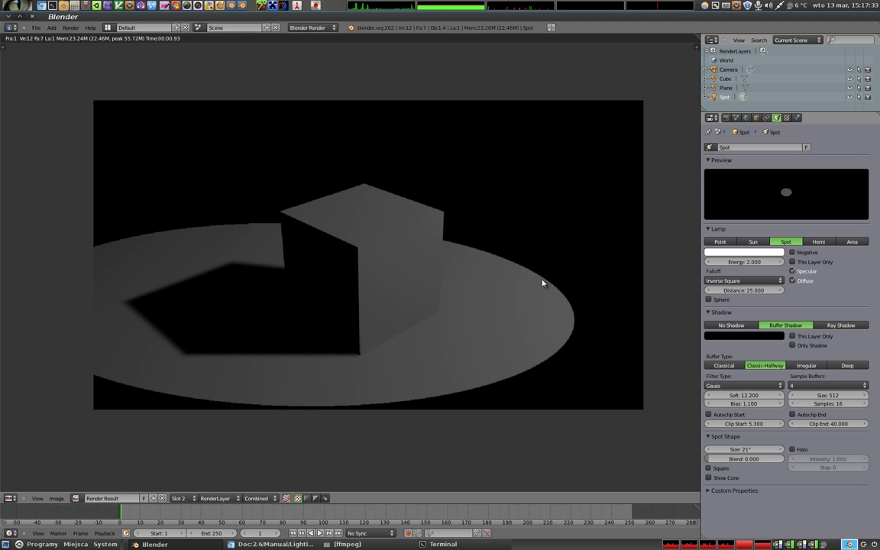
{"action": "scroll", "coordinate": [599, 345], "scroll_direction": "up", "scroll_amount": 3}
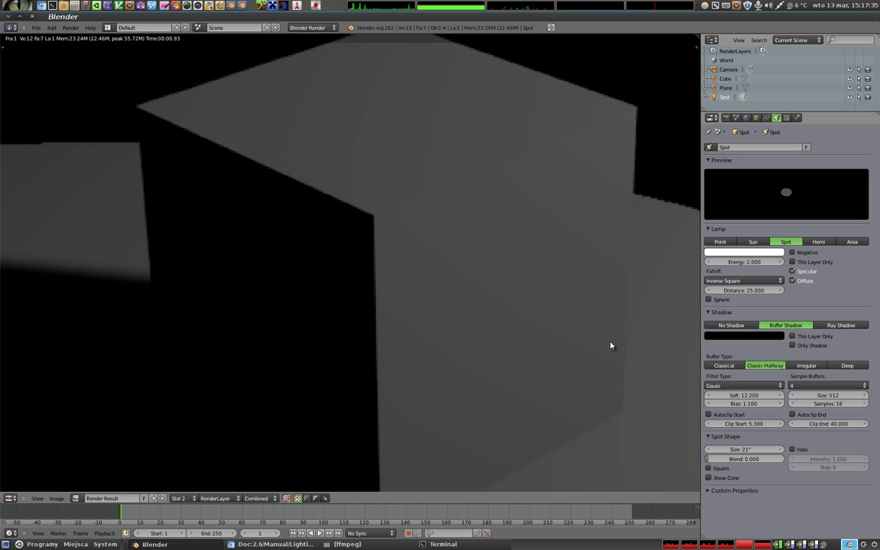
{"action": "scroll", "coordinate": [611, 345], "scroll_direction": "up", "scroll_amount": 3}
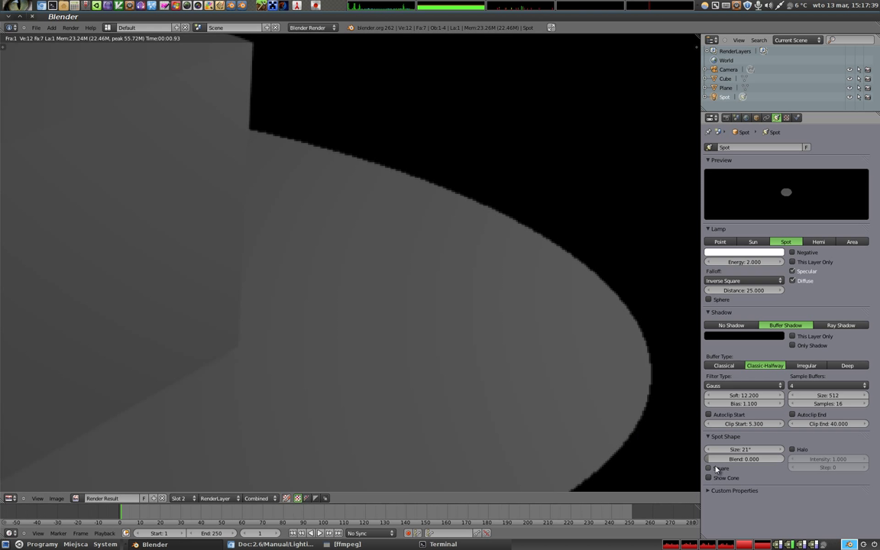
- Raise the Blend in stages to 0.590 and then 1.000, rendering after each change
{"action": "left_click_drag", "start_coordinate": [714, 464], "coordinate": [715, 464]}
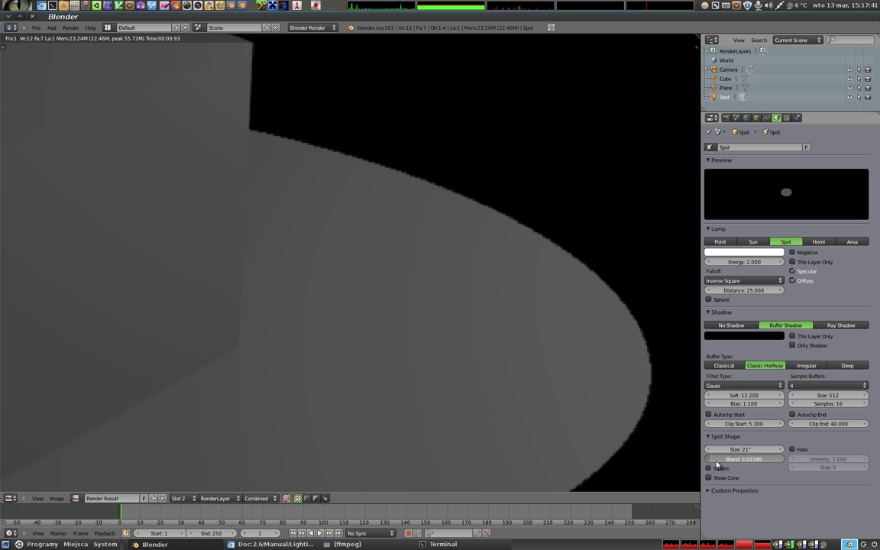
{"action": "key", "text": "F12"}
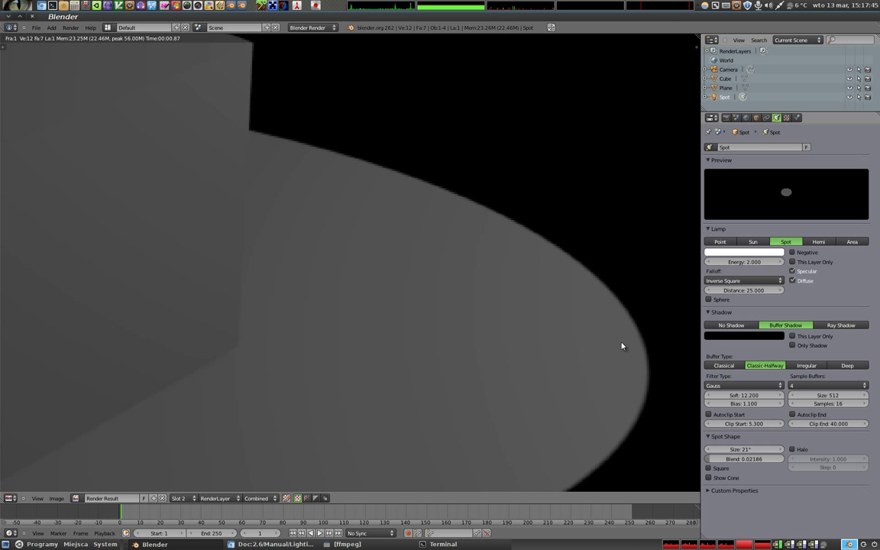
{"action": "scroll", "coordinate": [485, 272], "scroll_direction": "down", "scroll_amount": 1}
{"action": "scroll", "coordinate": [423, 323], "scroll_direction": "down", "scroll_amount": 1}
{"action": "scroll", "coordinate": [473, 351], "scroll_direction": "down", "scroll_amount": 2}
{"action": "left_click_drag", "start_coordinate": [733, 458], "coordinate": [766, 459]}
{"action": "key", "text": "F12"}
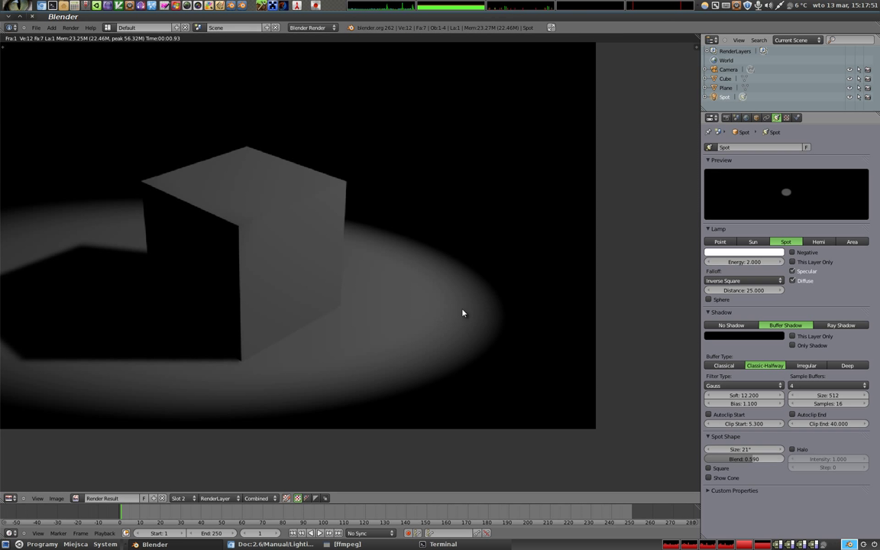
{"action": "left_click_drag", "start_coordinate": [744, 459], "coordinate": [768, 461]}
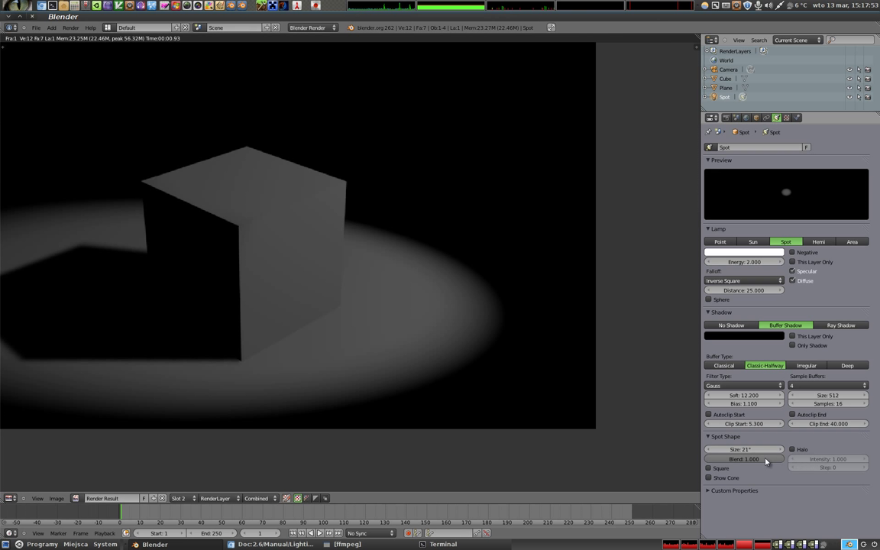
{"action": "key", "text": "F12"}
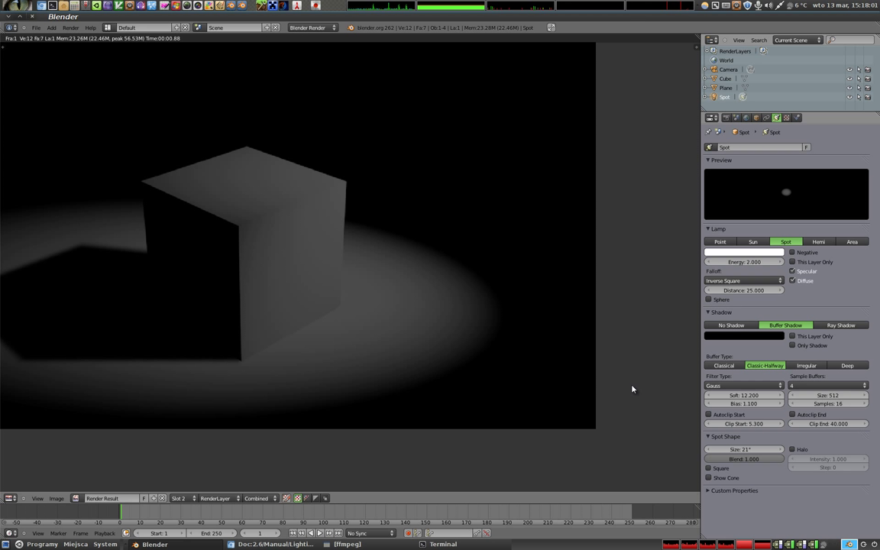
- Make the spot beam Square and render it
{"action": "left_click", "coordinate": [710, 469]}
{"action": "key", "text": "F12"}
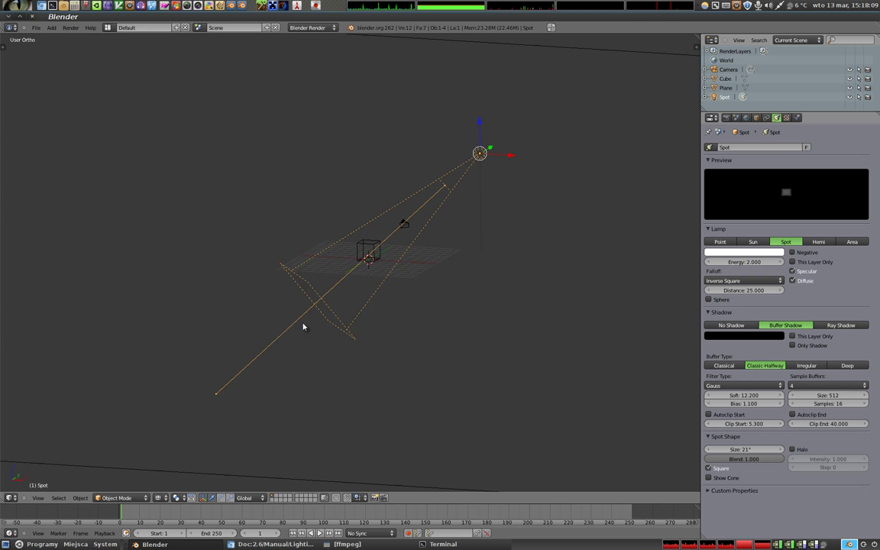
{"action": "key", "text": "Escape"}
- Show the spot's cone volume in the viewport with solid shading
{"action": "mouse_move", "coordinate": [361, 305]}
{"action": "middle_mouse_down"}
{"action": "mouse_move", "coordinate": [309, 324]}
{"action": "mouse_move", "coordinate": [289, 271]}
{"action": "mouse_move", "coordinate": [359, 323]}
{"action": "mouse_move", "coordinate": [305, 294]}
{"action": "mouse_move", "coordinate": [351, 271]}
{"action": "mouse_move", "coordinate": [341, 271]}
{"action": "middle_mouse_up"}
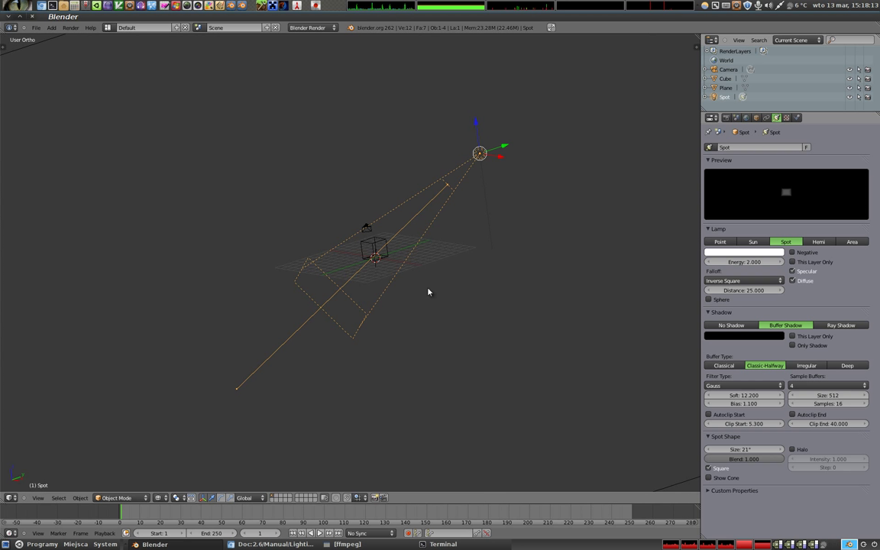
{"action": "left_click", "coordinate": [708, 478]}
{"action": "key", "text": "z"}
{"action": "mouse_move", "coordinate": [395, 223]}
{"action": "middle_mouse_down"}
{"action": "mouse_move", "coordinate": [406, 189]}
{"action": "mouse_move", "coordinate": [453, 257]}
{"action": "mouse_move", "coordinate": [331, 310]}
{"action": "mouse_move", "coordinate": [306, 204]}
{"action": "mouse_move", "coordinate": [309, 234]}
{"action": "middle_mouse_up"}
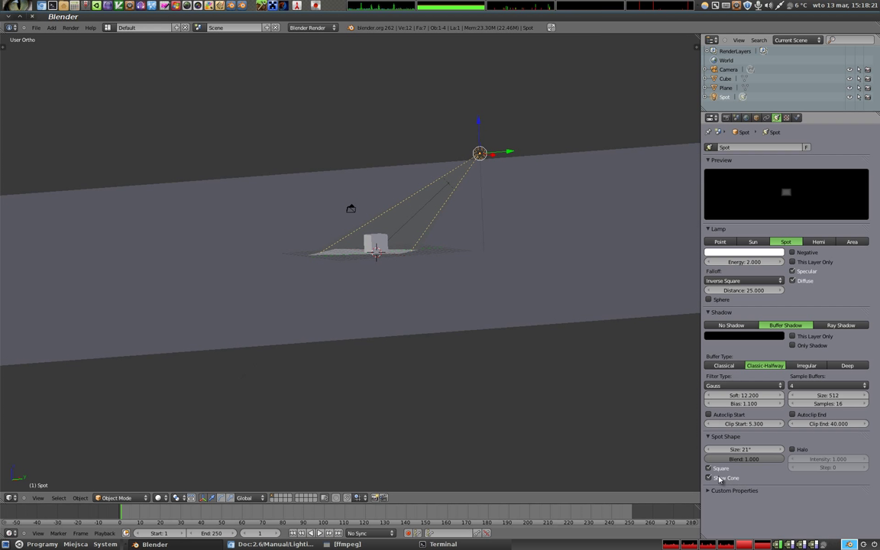
{"action": "mouse_move", "coordinate": [397, 239]}
{"action": "middle_mouse_down"}
{"action": "mouse_move", "coordinate": [216, 216]}
{"action": "mouse_move", "coordinate": [475, 196]}
{"action": "mouse_move", "coordinate": [520, 220]}
{"action": "mouse_move", "coordinate": [387, 227]}
{"action": "mouse_move", "coordinate": [273, 214]}
{"action": "mouse_move", "coordinate": [437, 355]}
{"action": "mouse_move", "coordinate": [273, 163]}
{"action": "mouse_move", "coordinate": [264, 245]}
{"action": "mouse_move", "coordinate": [465, 299]}
{"action": "middle_mouse_up"}
- Rotate the spot lamp around the Z axis so it aims across the plane
{"action": "key", "text": "r"}
{"action": "key", "text": "z"}
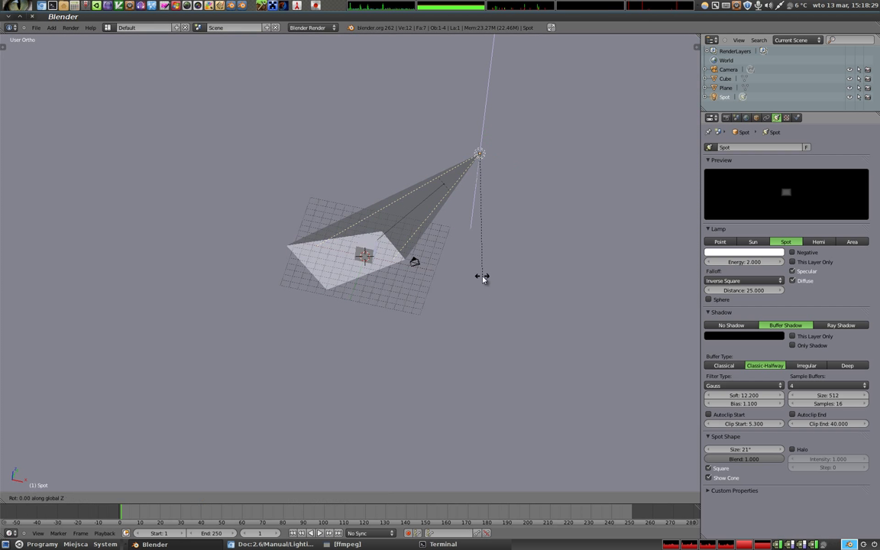
{"action": "left_click", "coordinate": [477, 238]}
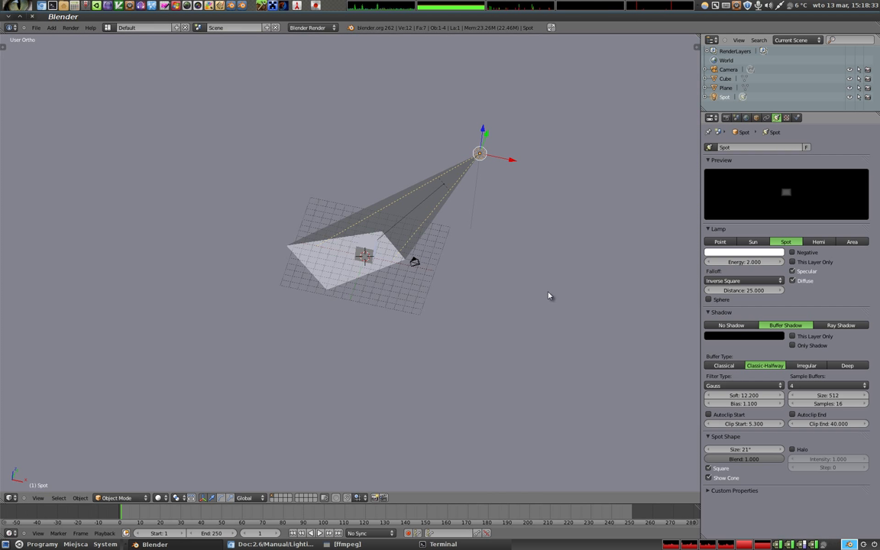
{"action": "key", "text": "w"}
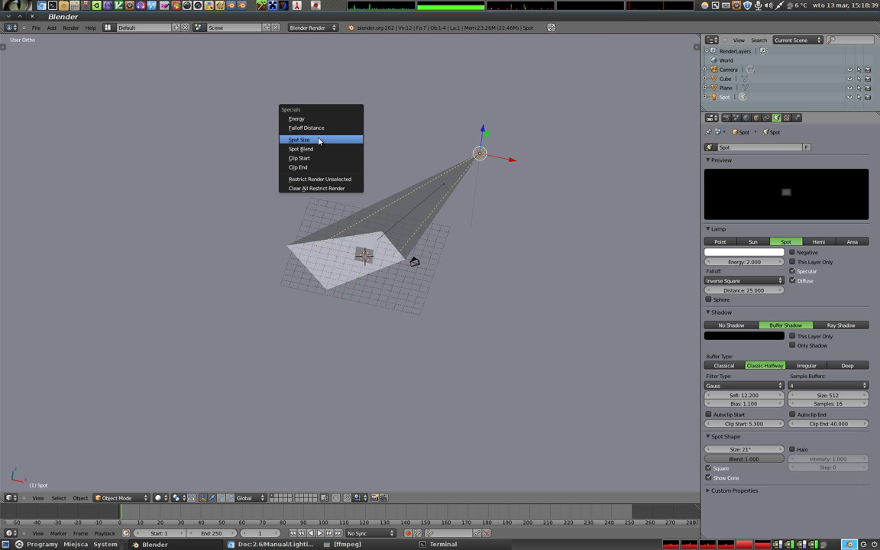
- Widen the spot cone to 44.491° and make the beam round again
{"action": "left_click", "coordinate": [320, 143]}
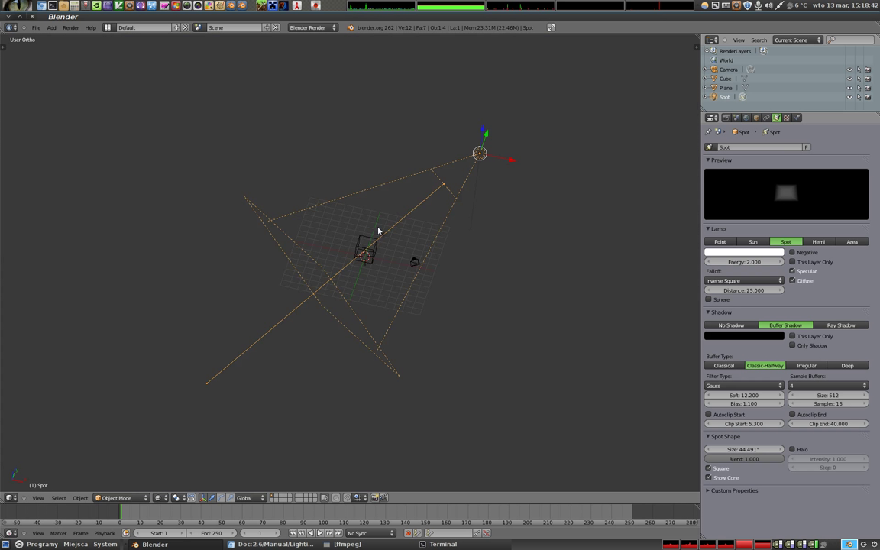
{"action": "middle_click_drag", "start_coordinate": [378, 230], "coordinate": [301, 258]}
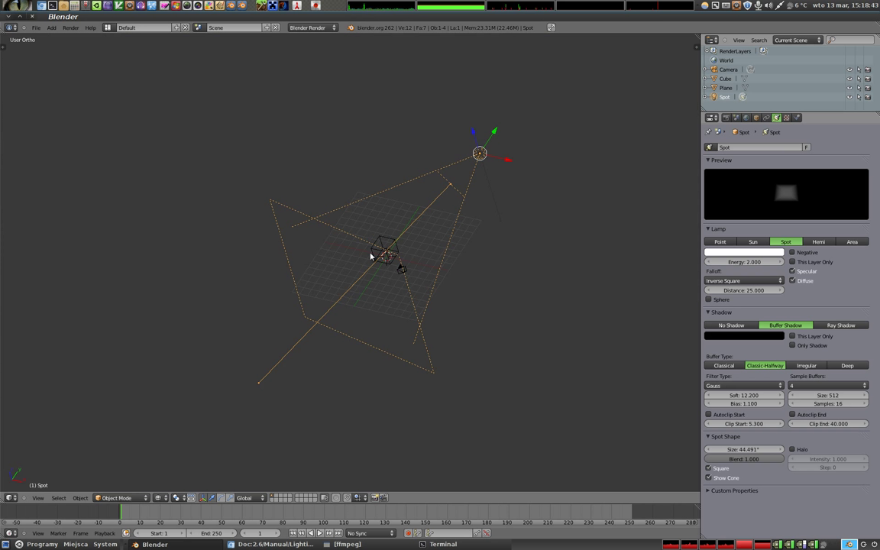
{"action": "mouse_move", "coordinate": [395, 280]}
{"action": "middle_mouse_down"}
{"action": "mouse_move", "coordinate": [342, 265]}
{"action": "mouse_move", "coordinate": [389, 289]}
{"action": "mouse_move", "coordinate": [451, 365]}
{"action": "mouse_move", "coordinate": [636, 461]}
{"action": "middle_mouse_up"}
{"action": "left_click", "coordinate": [708, 467]}
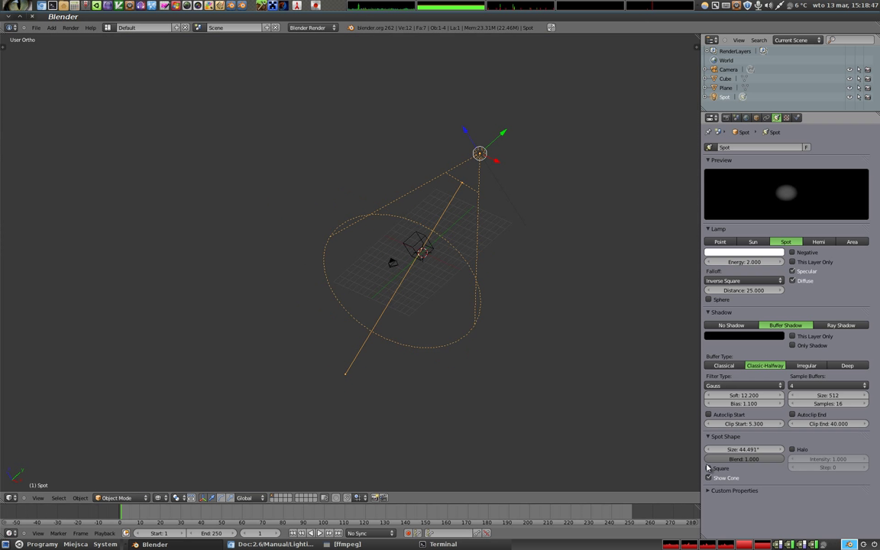
{"action": "middle_click_drag", "start_coordinate": [346, 289], "coordinate": [286, 178]}
- Set the spot Blend to 0.610 and render the soft round light pool
{"action": "key", "text": "w"}
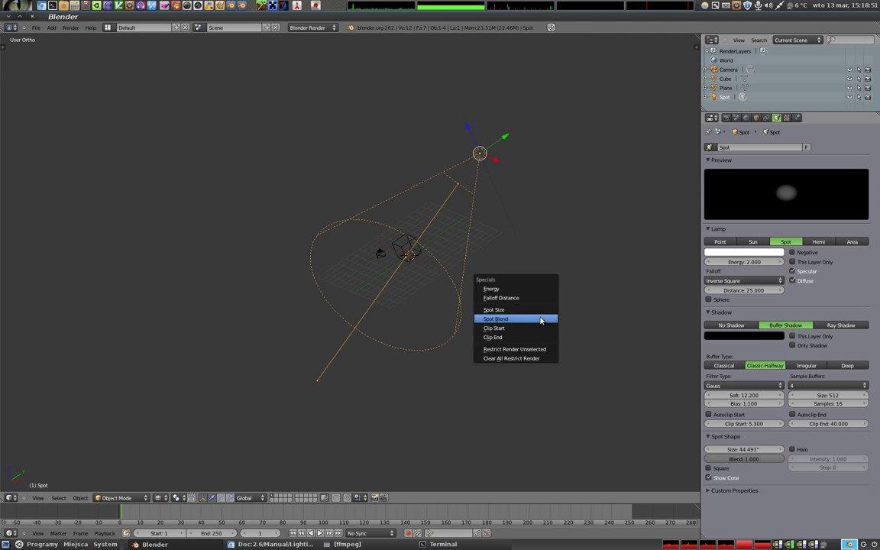
{"action": "key", "text": "Escape"}
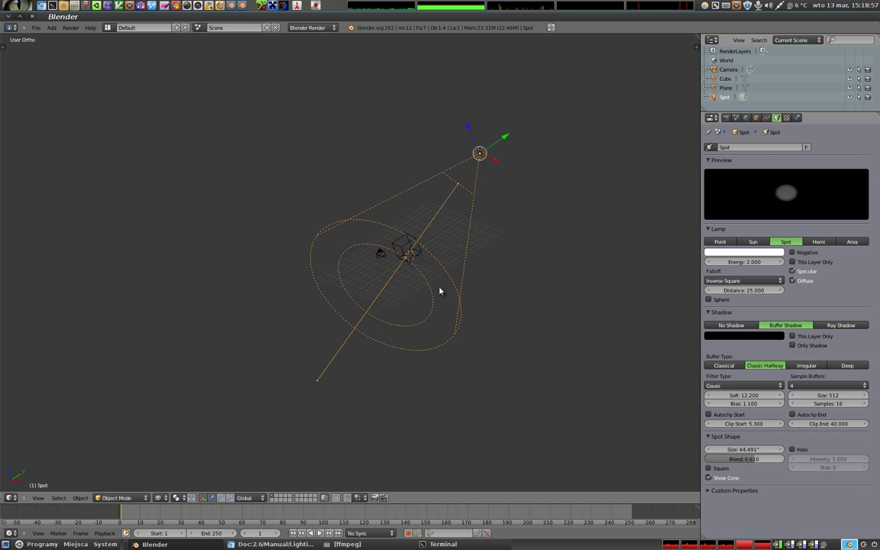
{"action": "scroll", "coordinate": [449, 297], "scroll_direction": "up", "scroll_amount": 2}
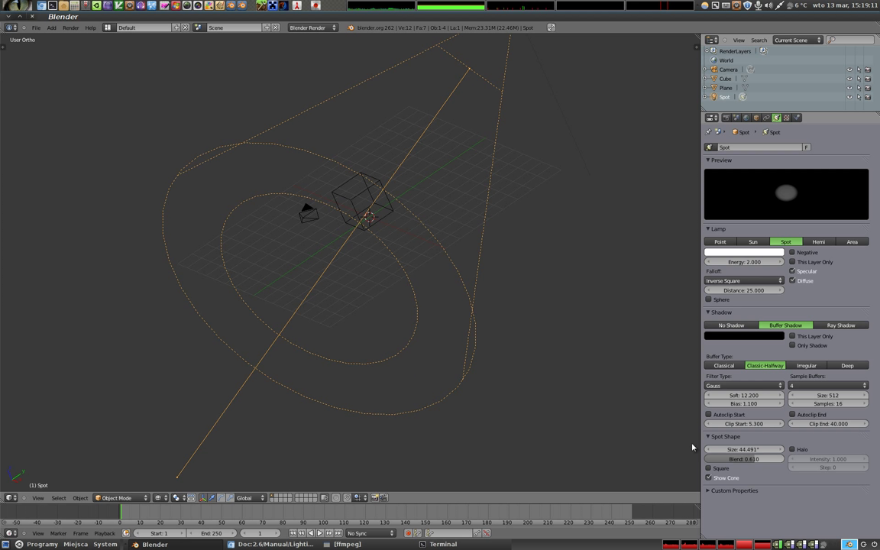
{"action": "key", "text": "F12"}
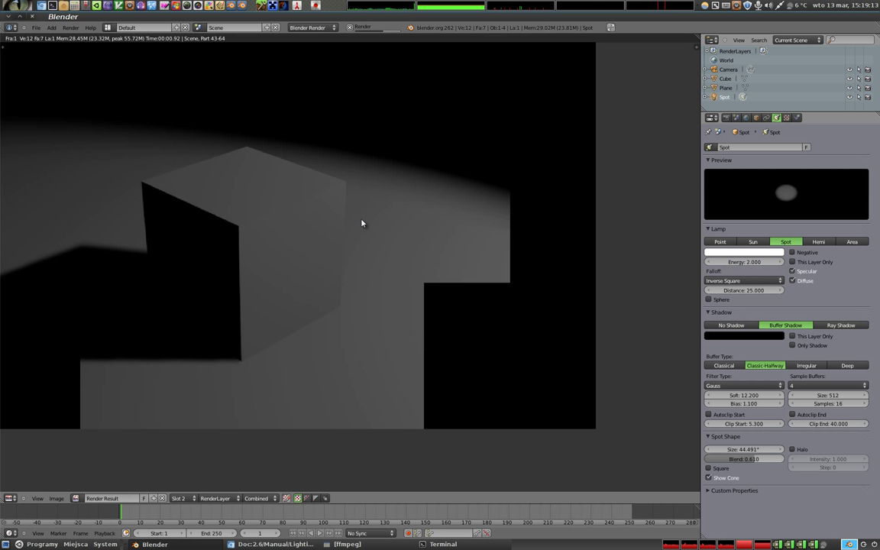
{"action": "scroll", "coordinate": [341, 258], "scroll_direction": "down", "scroll_amount": 1}
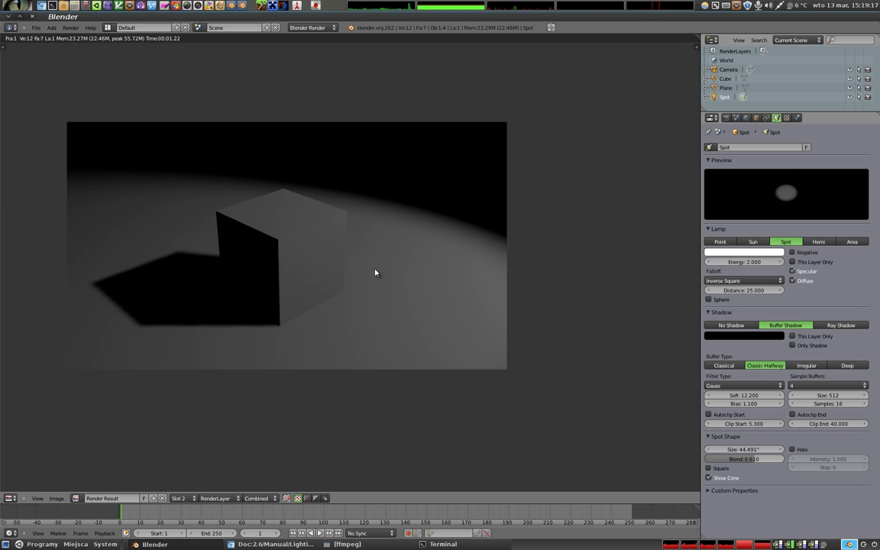
{"action": "key", "text": "Escape"}
- Switch to front view and frame the spot cone
{"action": "mouse_move", "coordinate": [340, 303]}
{"action": "middle_mouse_down"}
{"action": "mouse_move", "coordinate": [285, 245]}
{"action": "mouse_move", "coordinate": [517, 327]}
{"action": "middle_mouse_up"}
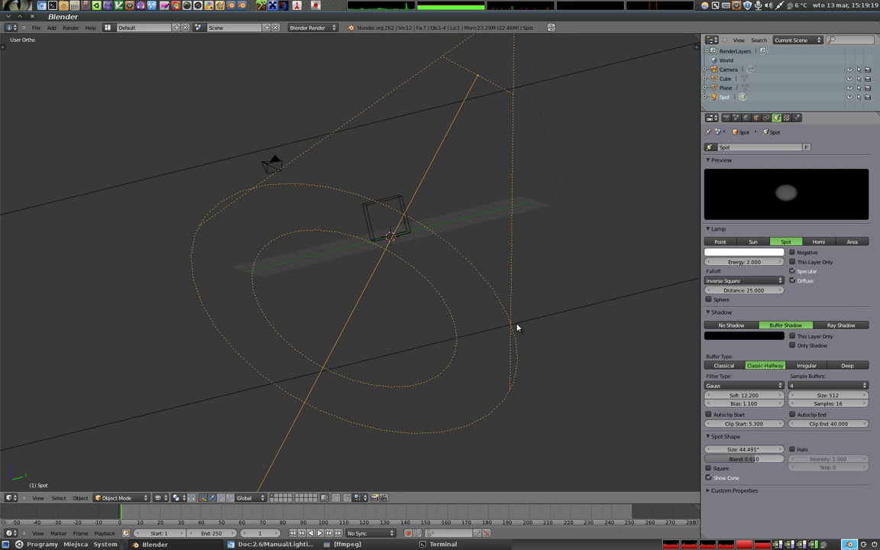
{"action": "key", "text": "KP_1"}
{"action": "mouse_move", "coordinate": [398, 237]}
{"action": "middle_mouse_down", "text": "shift"}
{"action": "mouse_move", "coordinate": [445, 298]}
{"action": "mouse_move", "coordinate": [465, 259]}
{"action": "middle_mouse_up", "text": "shift"}
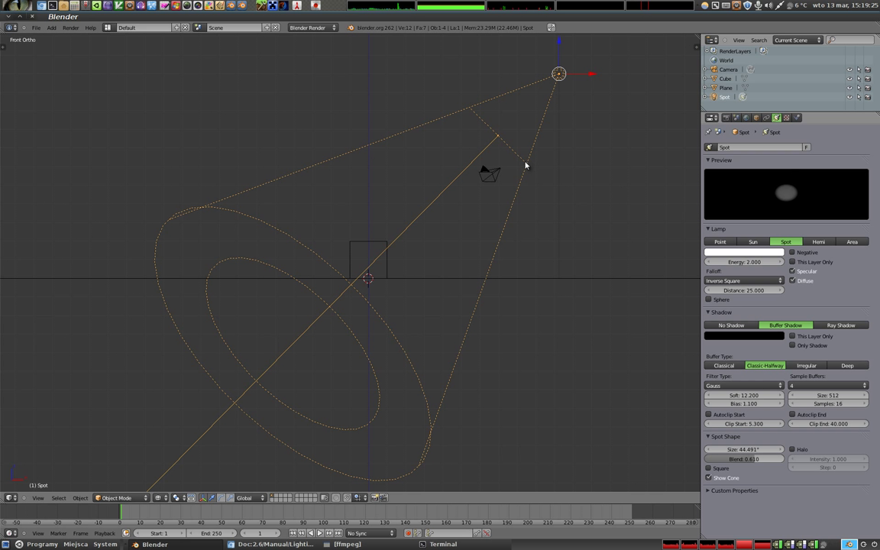
- Enable Halo on the spot lamp and render the volumetric beam
{"action": "left_click", "coordinate": [792, 449]}
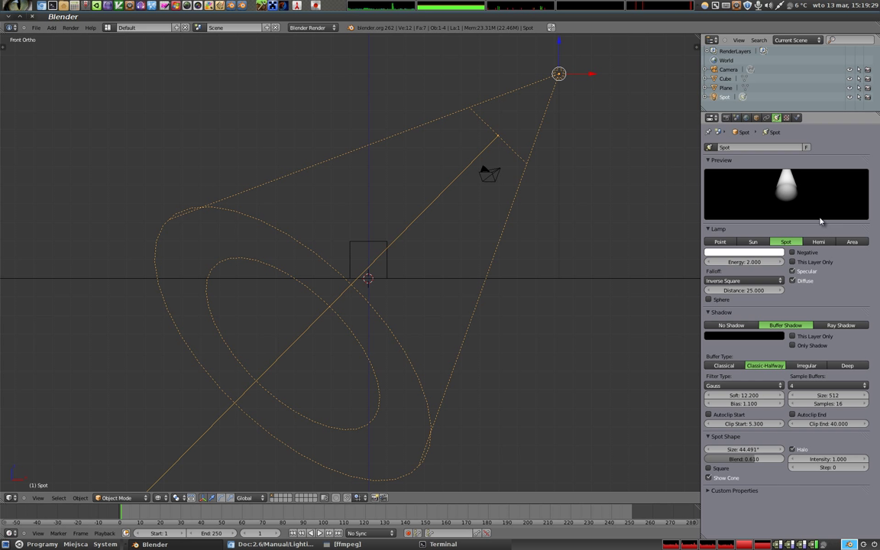
{"action": "key", "text": "F12"}
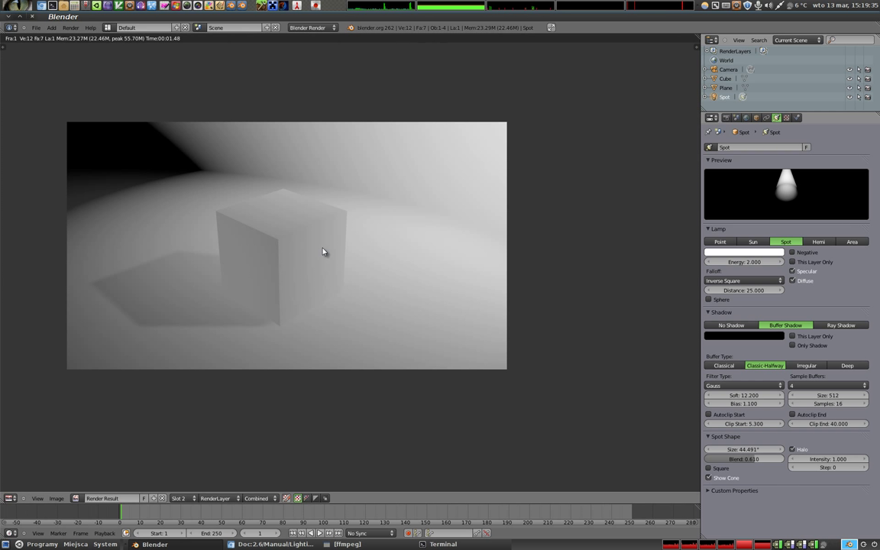
{"action": "key", "text": "Escape"}
- Clear the lamp's rotation, reposition it, narrow Spot Size to about 18.7°, and render
{"action": "key", "text": "alt+r"}
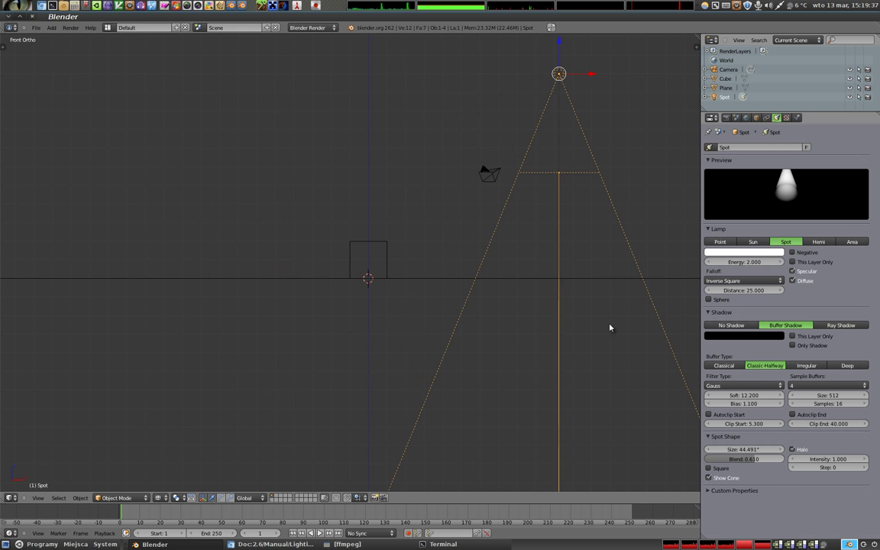
{"action": "key", "text": "g"}
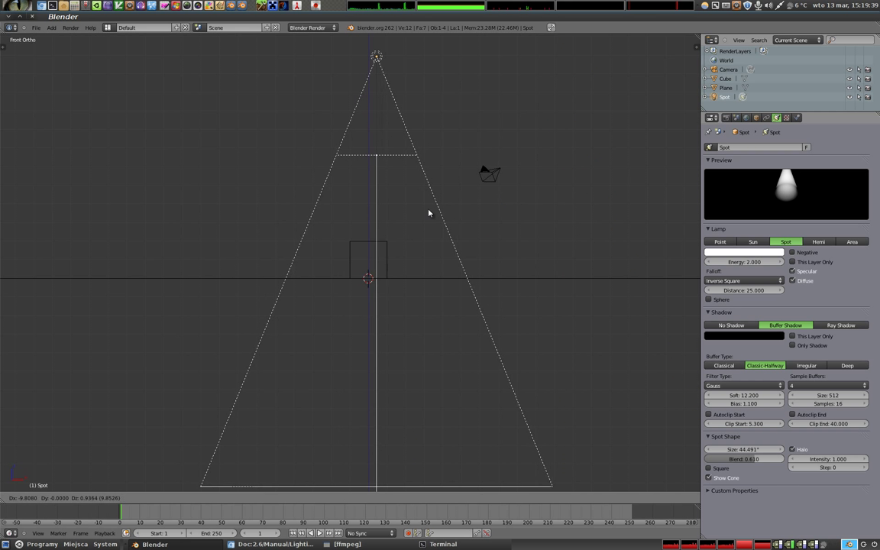
{"action": "left_click", "coordinate": [418, 215]}
{"action": "scroll", "coordinate": [411, 266], "scroll_direction": "down", "scroll_amount": 4}
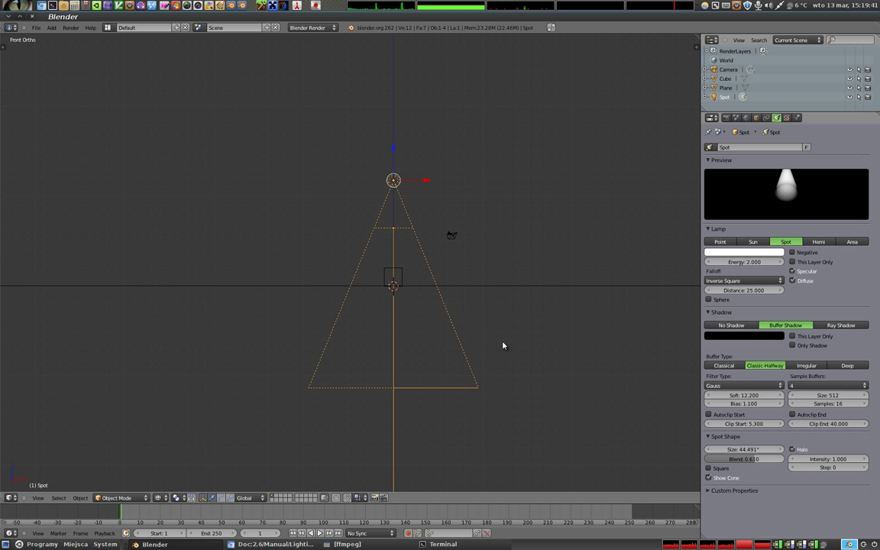
{"action": "key", "text": "w"}
{"action": "left_click", "coordinate": [521, 185]}
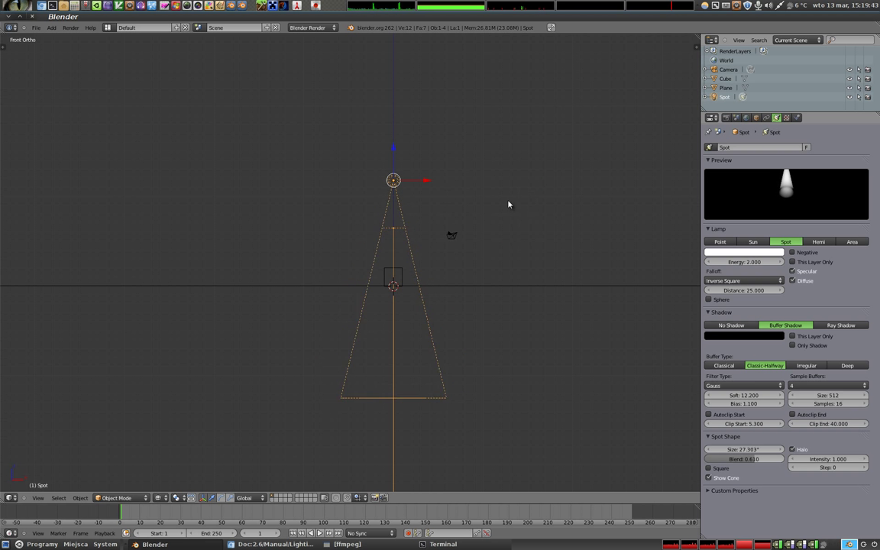
{"action": "left_click", "coordinate": [447, 204]}
{"action": "key", "text": "F12"}
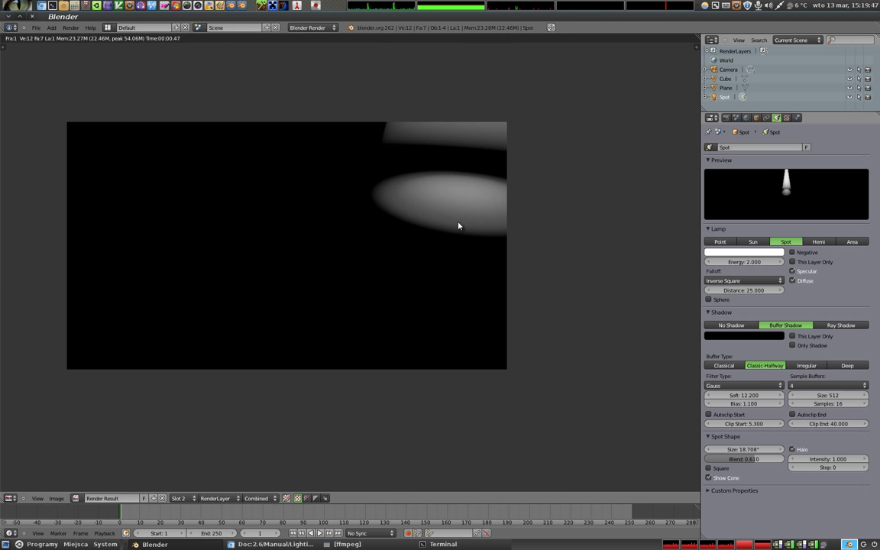
{"action": "key", "text": "Escape"}
- From the top view, move the lamp back over the origin and render
{"action": "key", "text": "KP_0"}
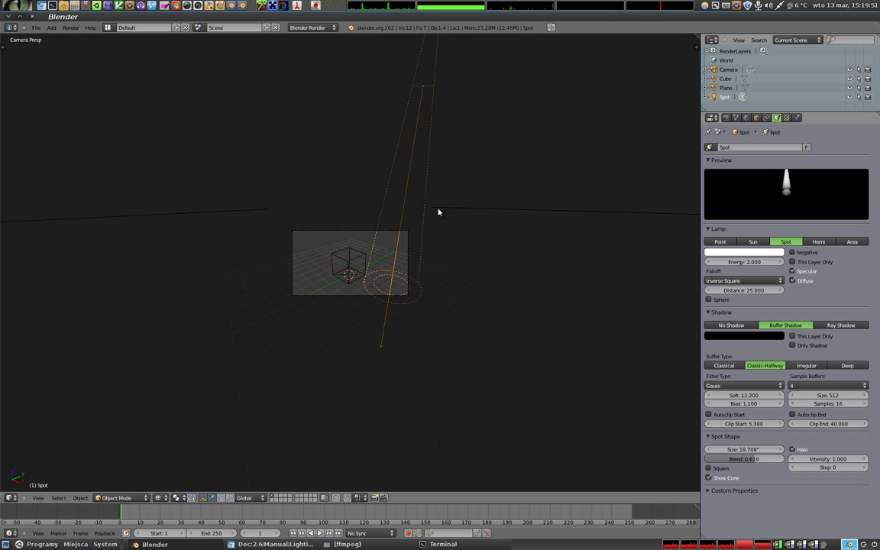
{"action": "key", "text": "KP_7"}
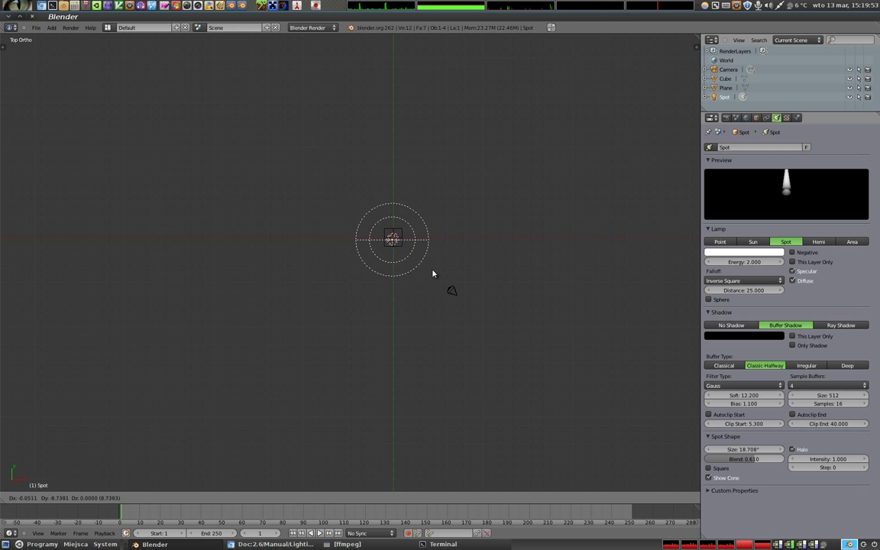
{"action": "left_click", "coordinate": [430, 271]}
{"action": "key", "text": "F12"}
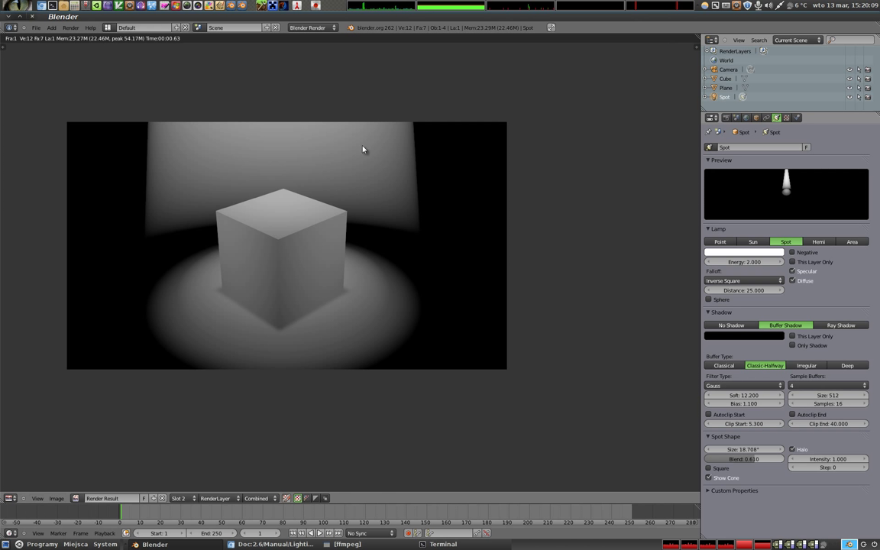
{"action": "key", "text": "Escape"}
- Lower the spot lamp along Z and re-render
{"action": "mouse_move", "coordinate": [392, 286]}
{"action": "middle_mouse_down"}
{"action": "mouse_move", "coordinate": [439, 333]}
{"action": "mouse_move", "coordinate": [389, 393]}
{"action": "middle_mouse_up"}
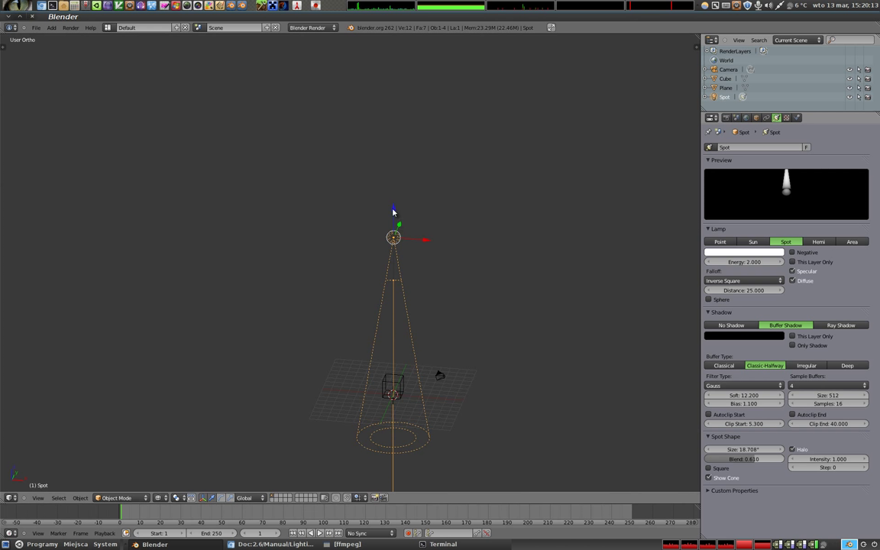
{"action": "left_click_drag", "start_coordinate": [392, 212], "coordinate": [393, 300]}
{"action": "left_click", "coordinate": [392, 308]}
{"action": "key", "text": "F12"}
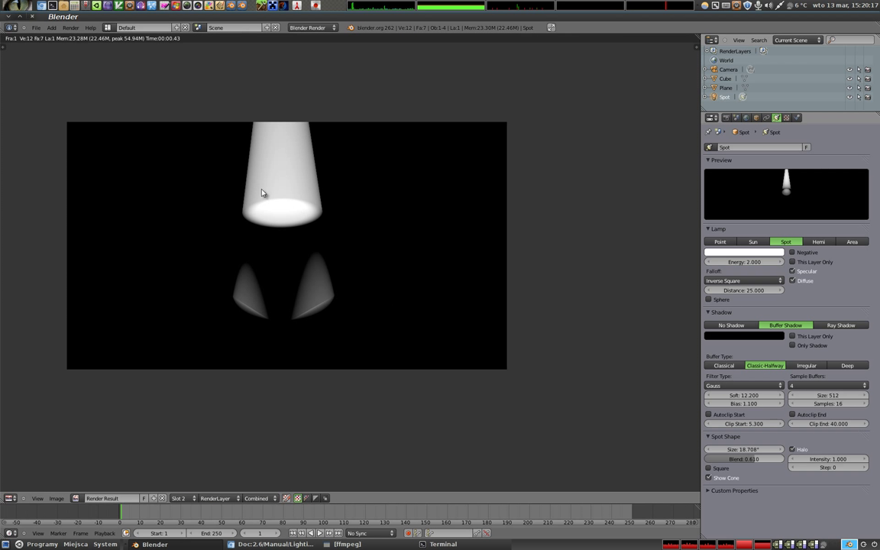
{"action": "key", "text": "Escape"}
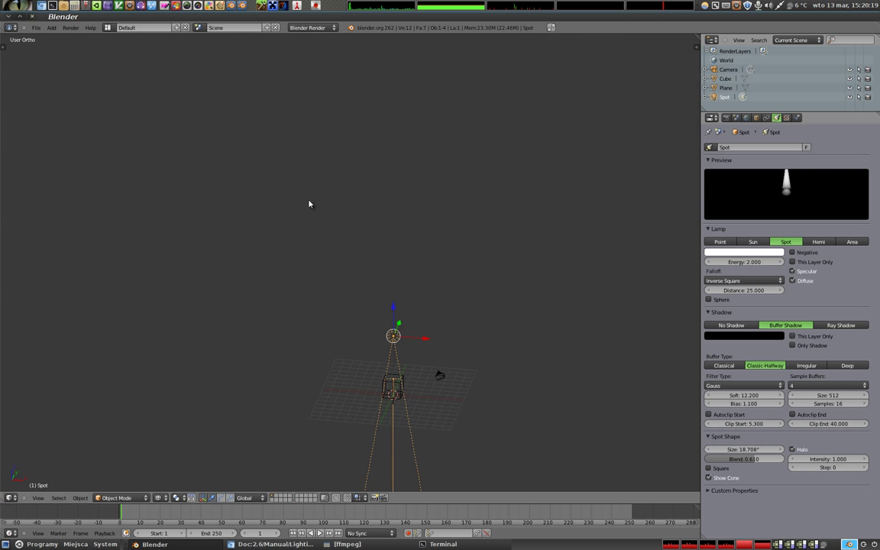
- Tilt the spot lamp so its beam slants across the cube, then re-render
{"action": "key", "text": "r"}
{"action": "left_click", "coordinate": [457, 388]}
{"action": "key", "text": "F12"}
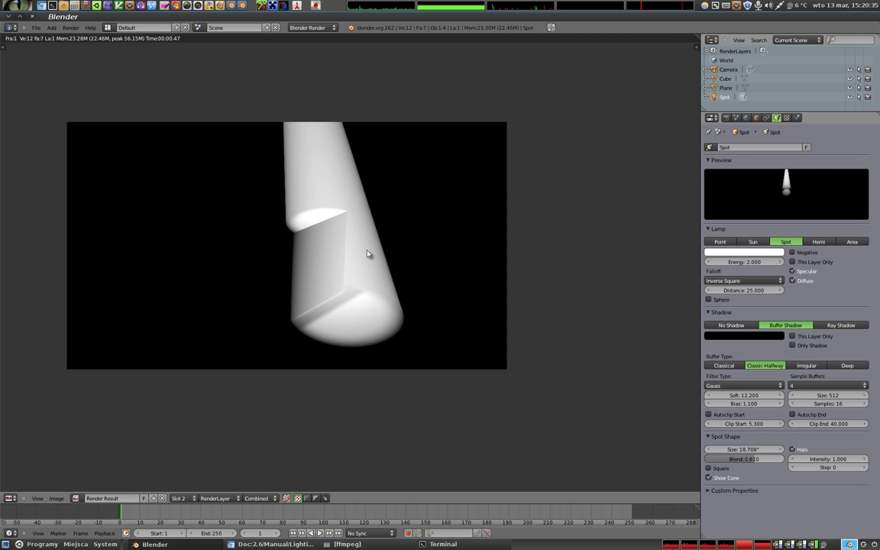
{"action": "key", "text": "Escape"}
- Duplicate the spot lamp as an angled second spot and render both
{"action": "key", "text": "KP_1"}
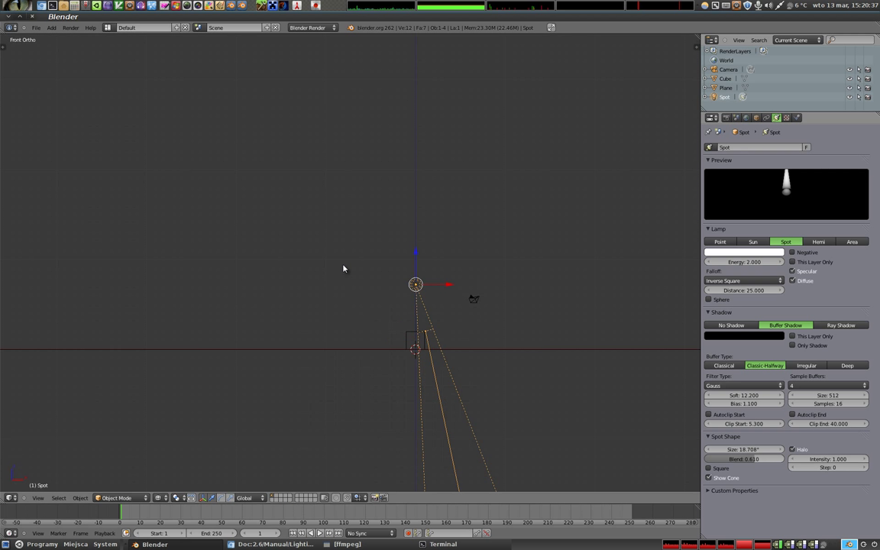
{"action": "key", "text": "shift+d"}
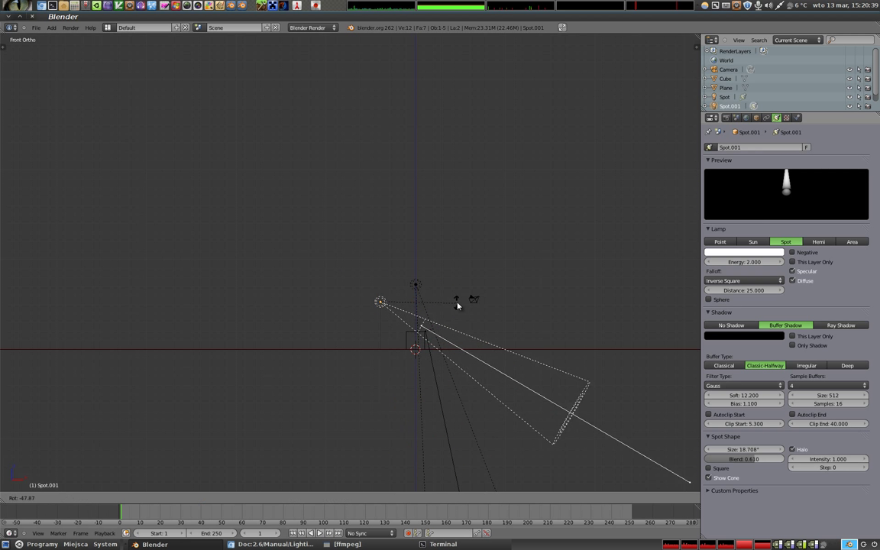
{"action": "left_click", "coordinate": [462, 348]}
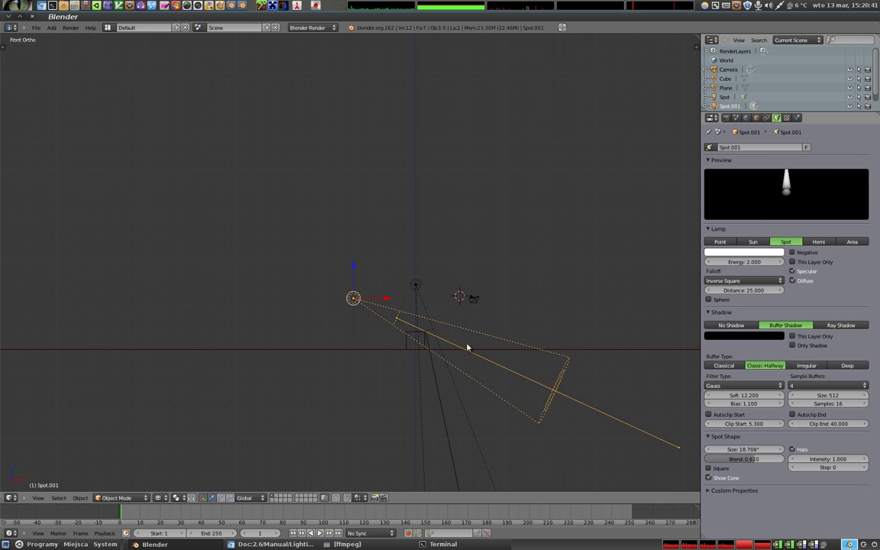
{"action": "key", "text": "F12"}
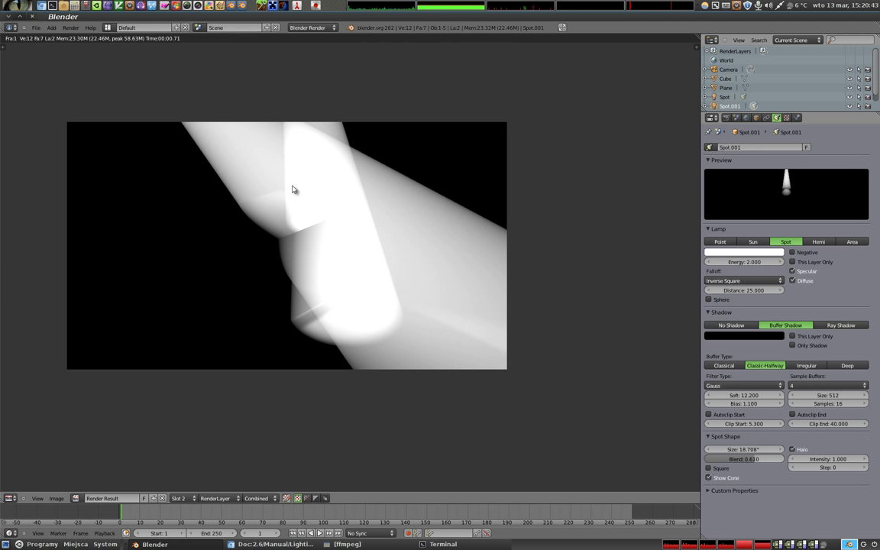
{"action": "key", "text": "Escape"}
{"action": "key", "text": "ctrl+z"}
{"action": "key", "text": "ctrl+shift+z"}
{"action": "key", "text": "F12"}
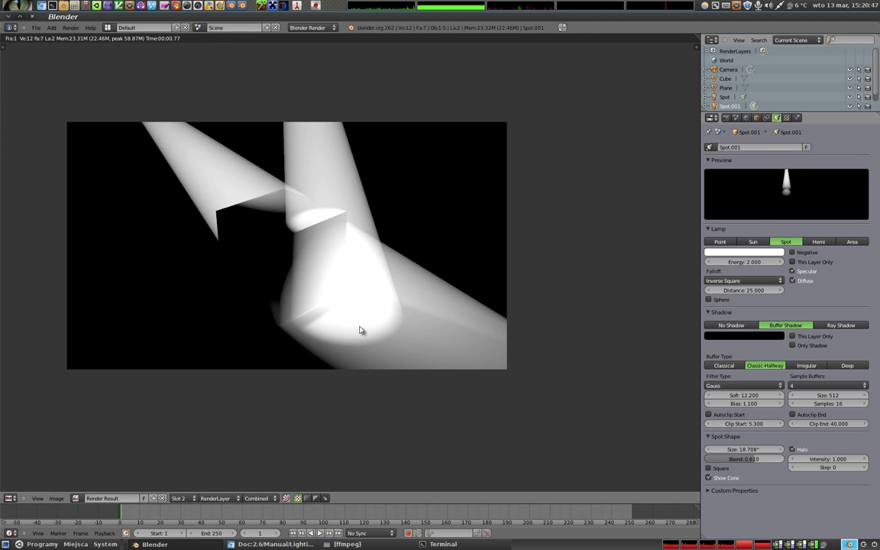
{"action": "key", "text": "Escape"}
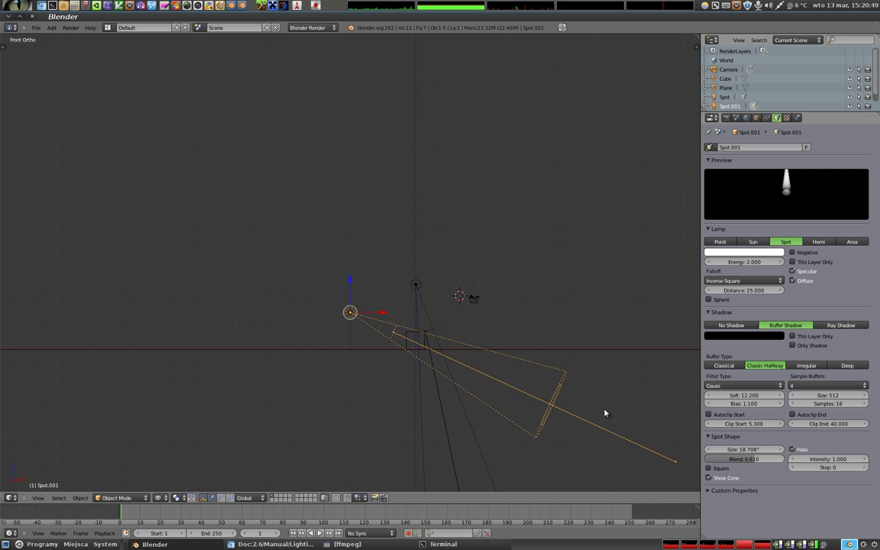
- Set the original spot lamp's halo Intensity to 0.01
{"action": "right_click", "coordinate": [419, 293]}
{"action": "left_click", "coordinate": [825, 460]}
{"action": "type", "text": "0.01"}
{"action": "key", "text": "Return"}
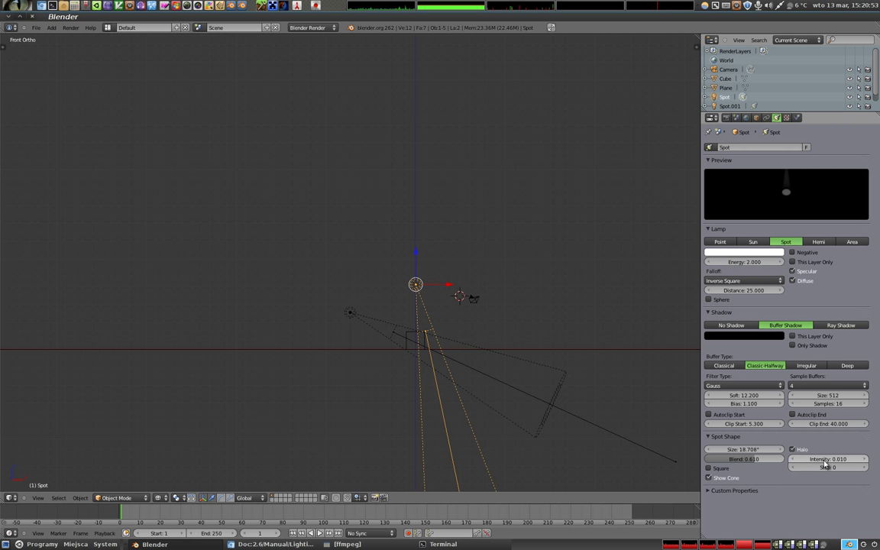
- Set the second lamp's halo Intensity to 0.01 and render the fainter beams
{"action": "key", "text": "ctrl+z"}
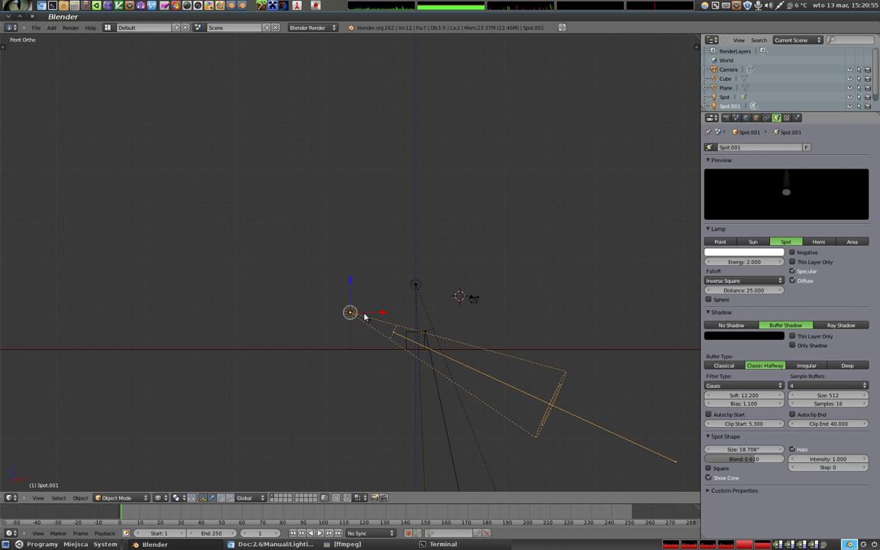
{"action": "left_click", "coordinate": [831, 459]}
{"action": "type", "text": "0.01"}
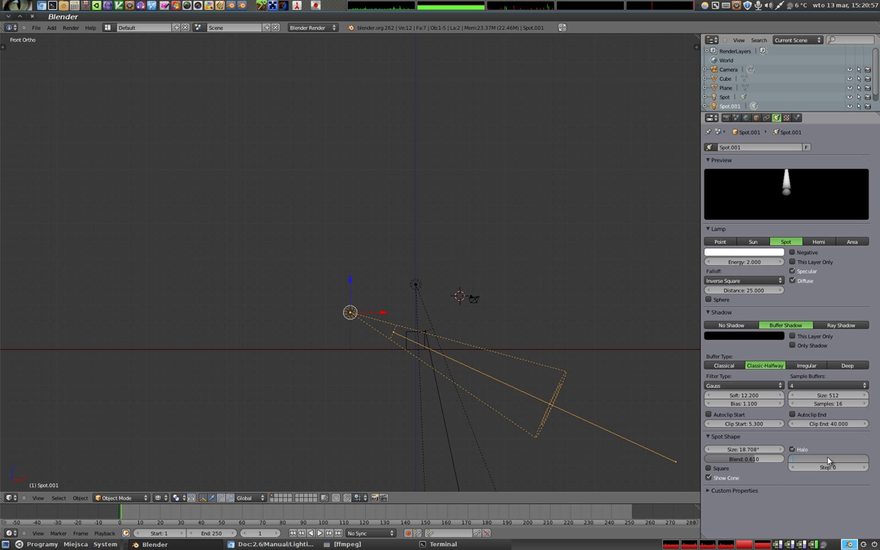
{"action": "key", "text": "Return"}
{"action": "key", "text": "F12"}
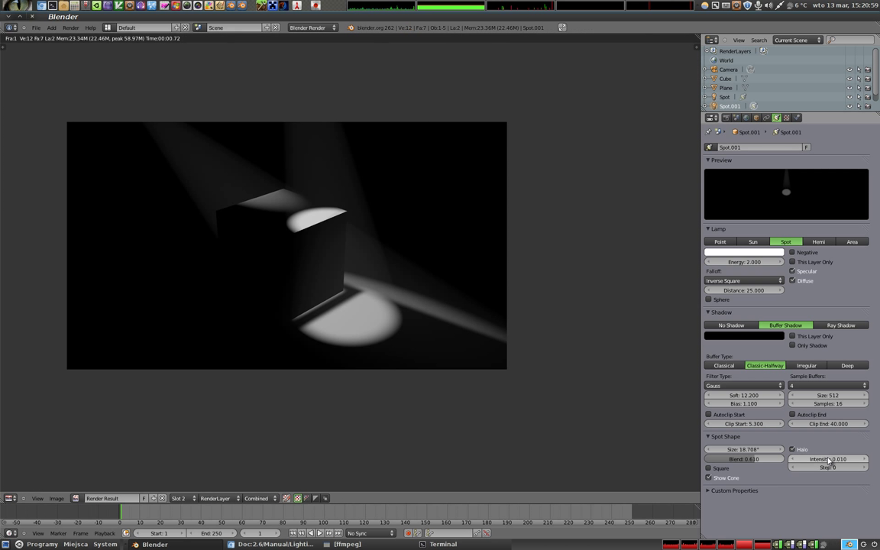
{"action": "scroll", "coordinate": [337, 187], "scroll_direction": "up", "scroll_amount": 2}
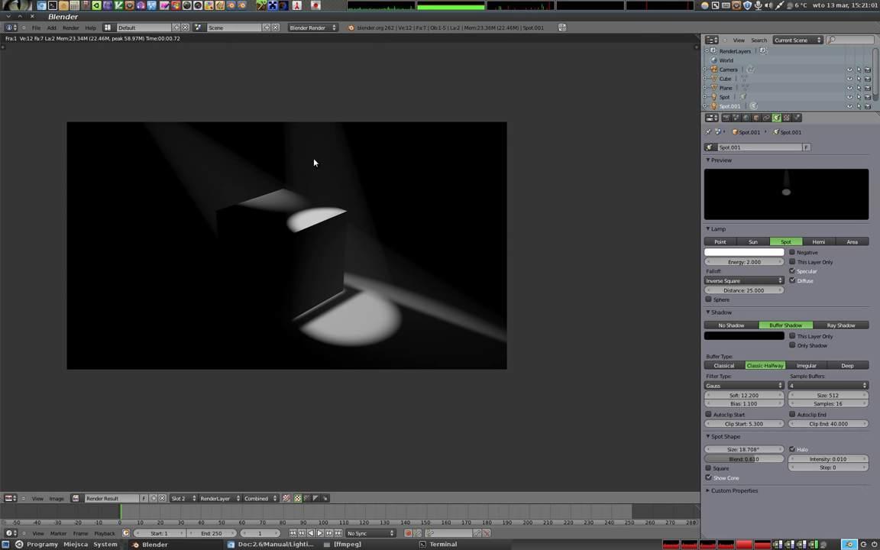
{"action": "middle_click_drag", "start_coordinate": [314, 163], "coordinate": [408, 218]}
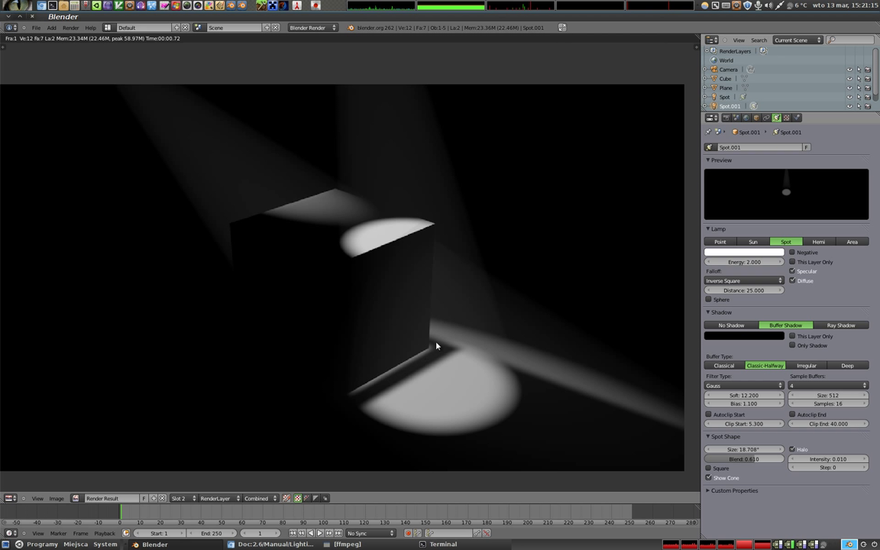
- Try Ray Shadow on the second lamp, then revert to Buffer Shadow with halo Step 5 and re-render
{"action": "left_click", "coordinate": [840, 324]}
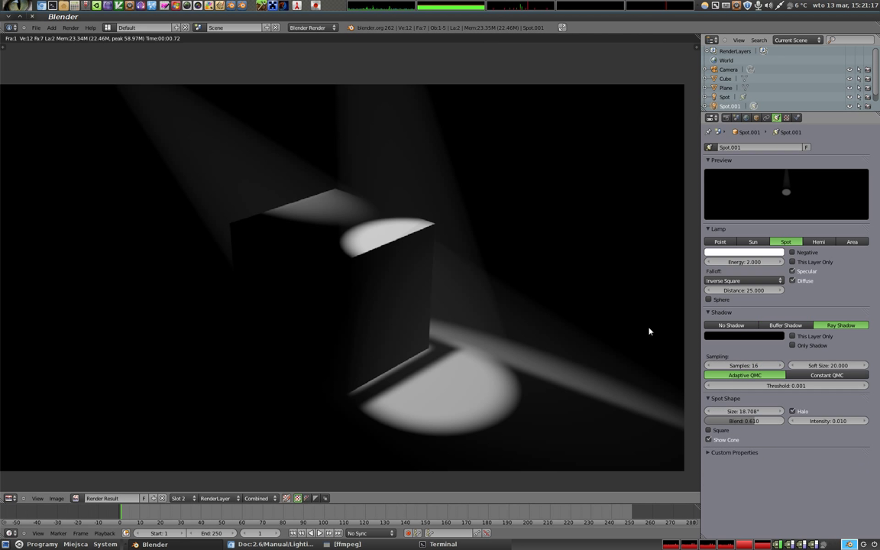
{"action": "key", "text": "F12"}
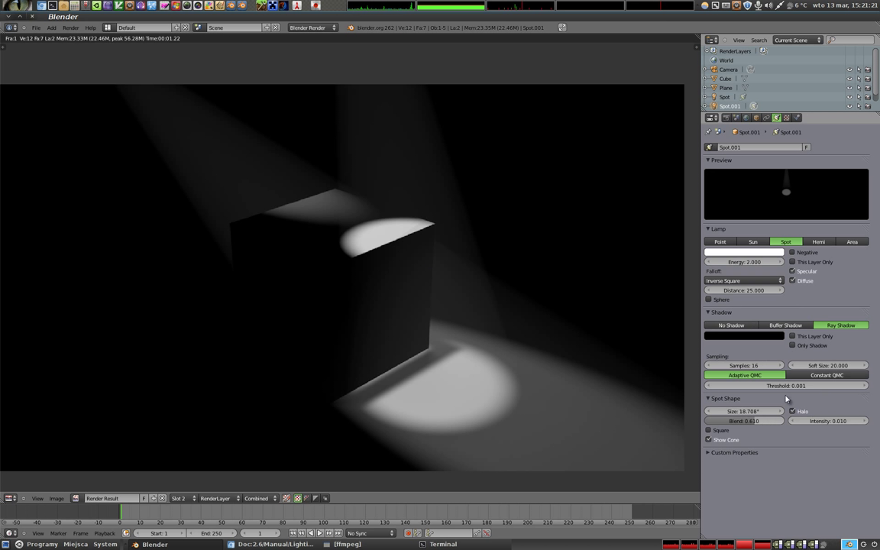
{"action": "left_click", "coordinate": [785, 324]}
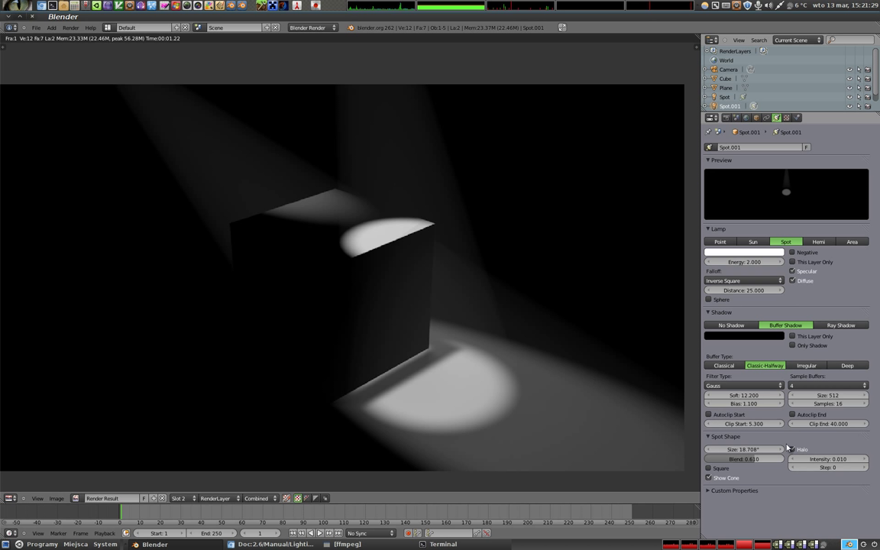
{"action": "left_click", "coordinate": [862, 468]}
{"action": "left_click", "coordinate": [862, 467]}
{"action": "left_click", "coordinate": [862, 468]}
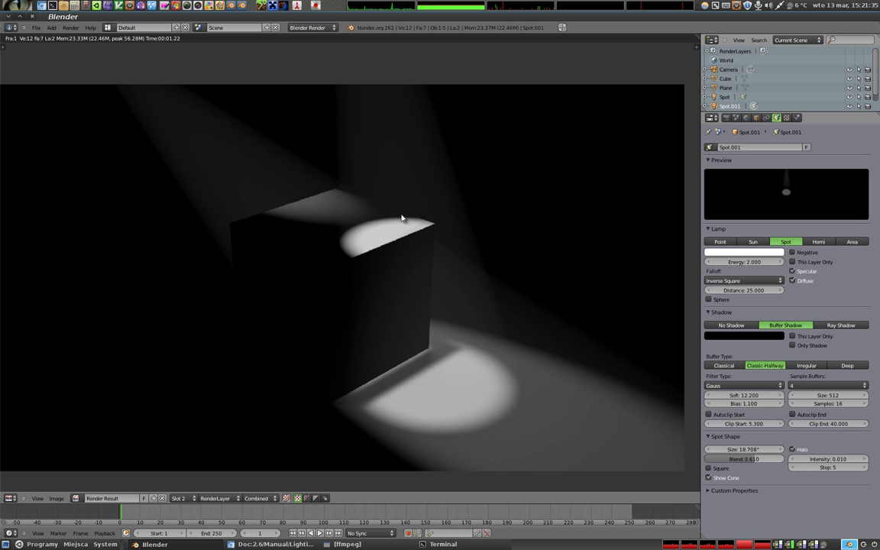
{"action": "key", "text": "F12"}
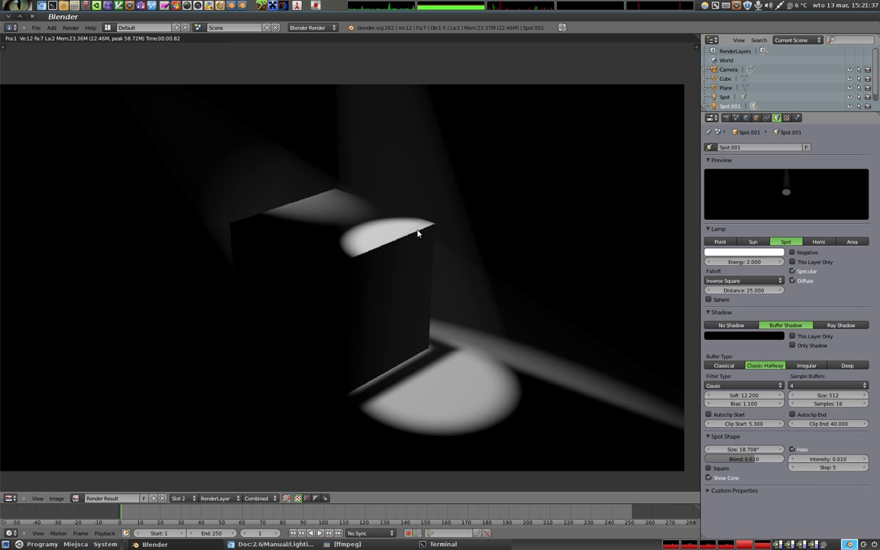
- Close the render and delete the duplicated spot lamp
{"action": "key", "text": "Escape"}
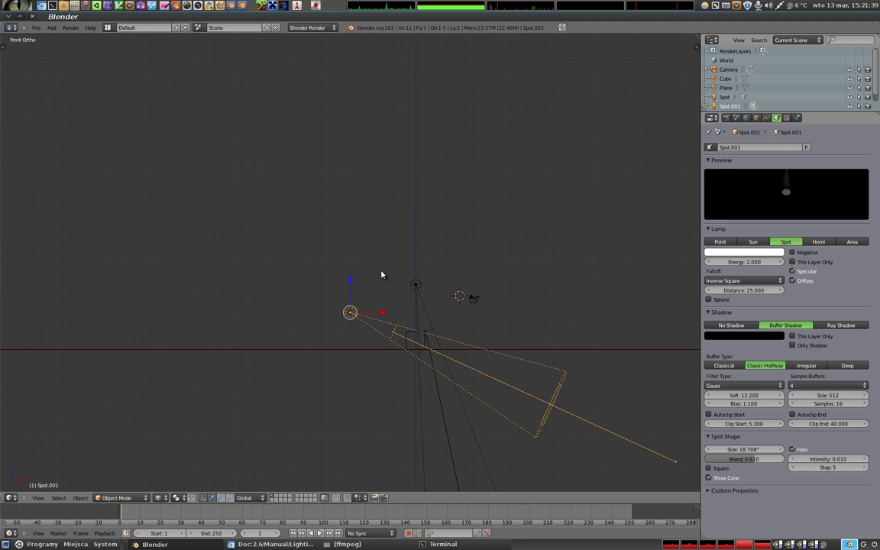
{"action": "key", "text": "Delete"}
{"action": "key", "text": "KP_1"}
{"action": "right_click", "coordinate": [414, 286]}
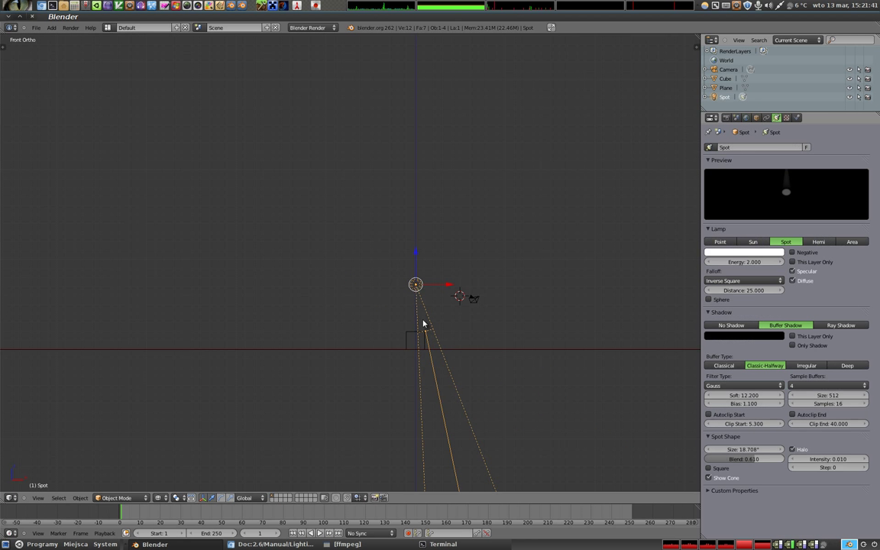
- Raise the cube, shrink it, and shift it along the Y axis
{"action": "right_click", "coordinate": [414, 339]}
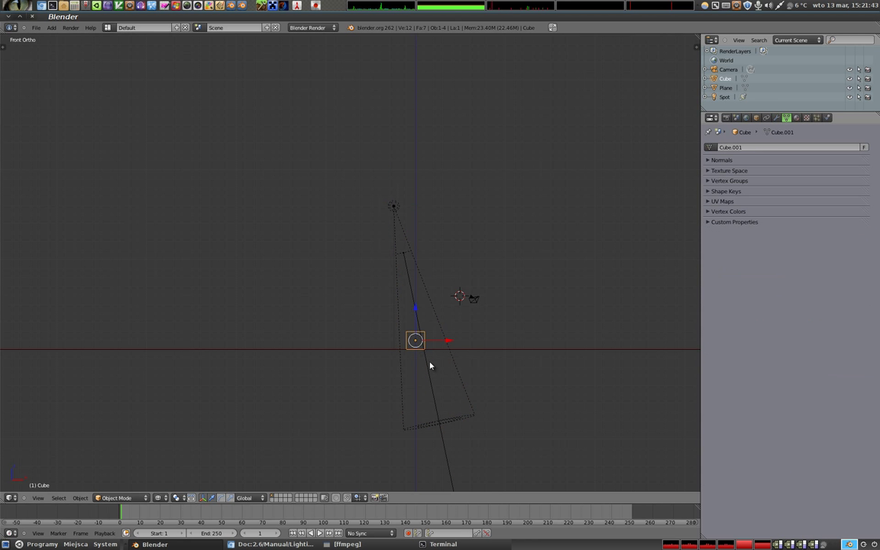
{"action": "key", "text": "g"}
{"action": "left_click", "coordinate": [425, 309]}
{"action": "key", "text": "s"}
{"action": "left_click", "coordinate": [424, 307]}
{"action": "key", "text": "g"}
{"action": "left_click", "coordinate": [433, 327]}
{"action": "mouse_move", "coordinate": [432, 327]}
{"action": "middle_mouse_down"}
{"action": "mouse_move", "coordinate": [197, 314]}
{"action": "mouse_move", "coordinate": [398, 298]}
{"action": "mouse_move", "coordinate": [316, 305]}
{"action": "middle_mouse_up"}
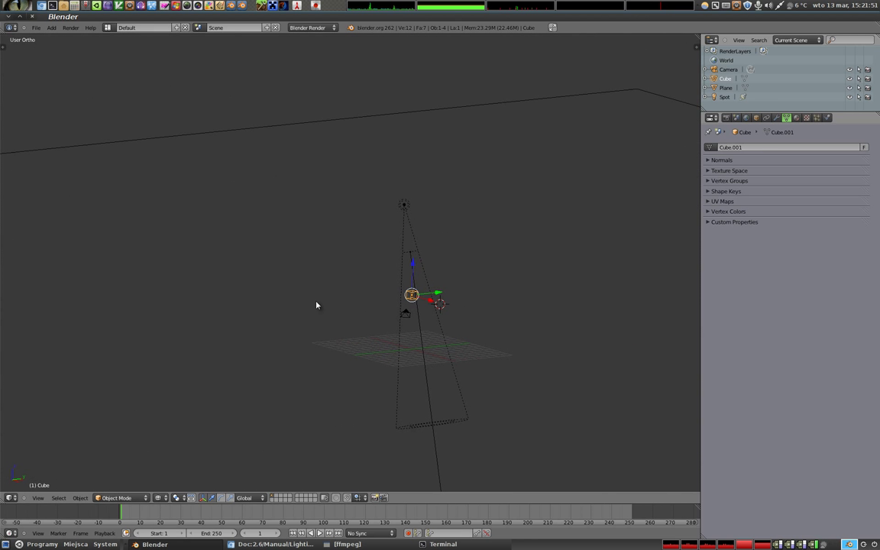
{"action": "key", "text": "g"}
{"action": "key", "text": "y"}
{"action": "left_click", "coordinate": [443, 295]}
- Move the camera to frame the cube and render from the camera view
{"action": "key", "text": "KP_0"}
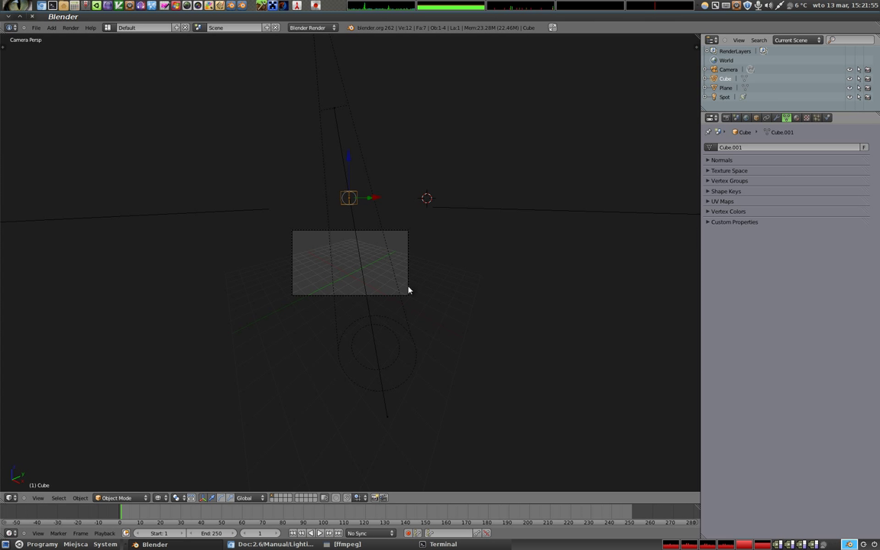
{"action": "right_click", "coordinate": [374, 232]}
{"action": "key", "text": "g"}
{"action": "left_click", "coordinate": [357, 254]}
{"action": "key", "text": "F12"}
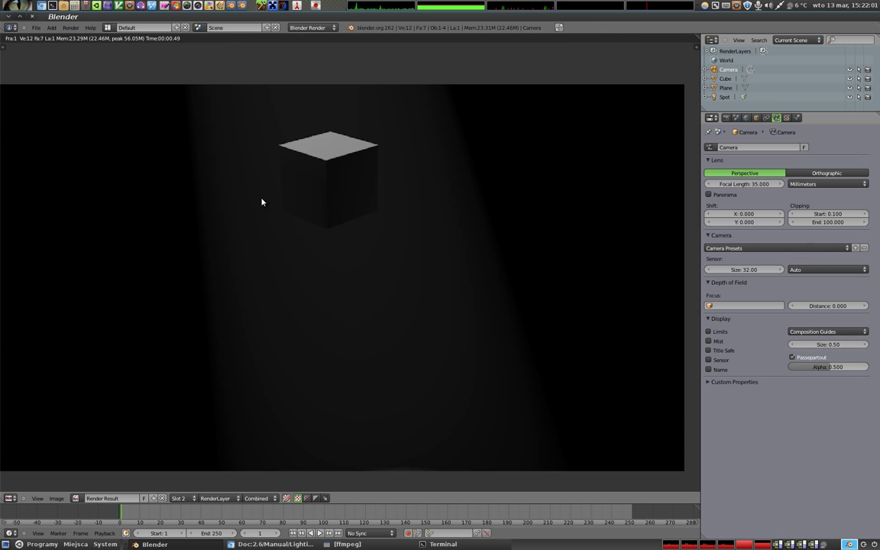
{"action": "key", "text": "Escape"}
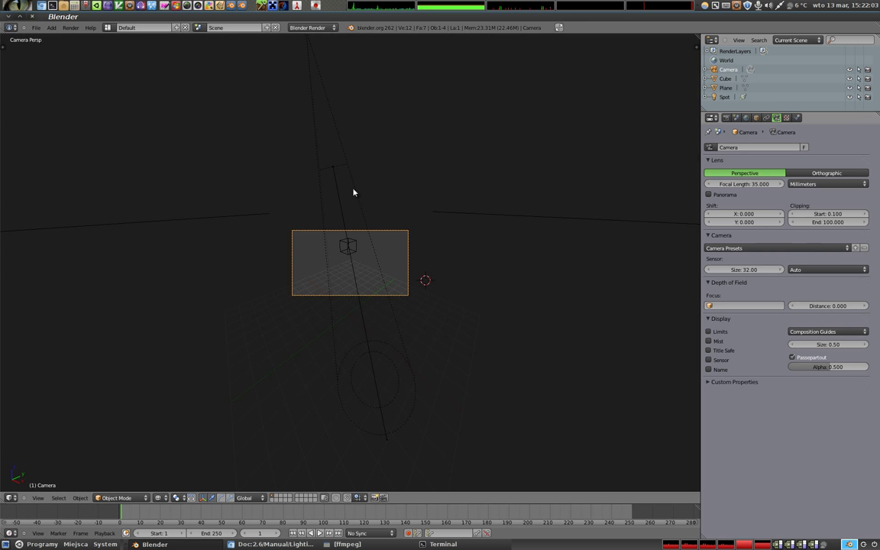
{"action": "right_click", "coordinate": [354, 192]}
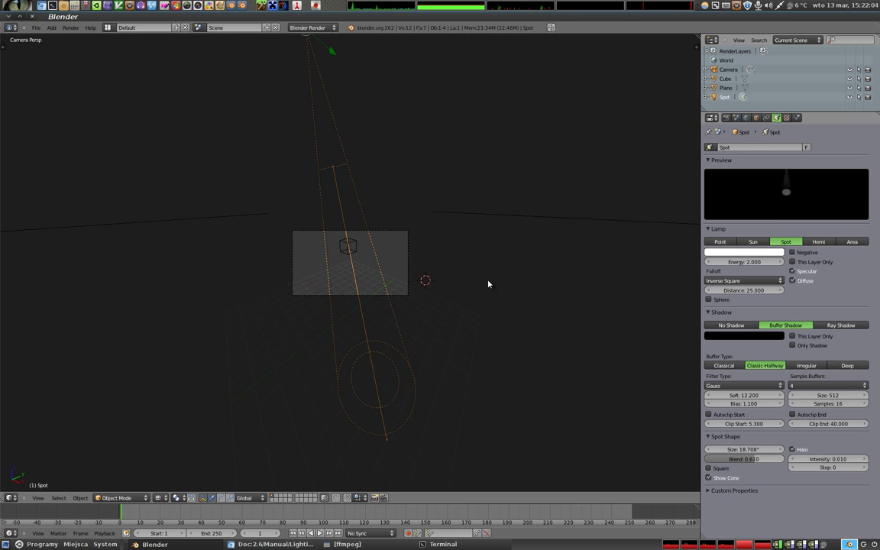
- Nudge the halo Intensity and Step upward and render
{"action": "left_click", "coordinate": [862, 460]}
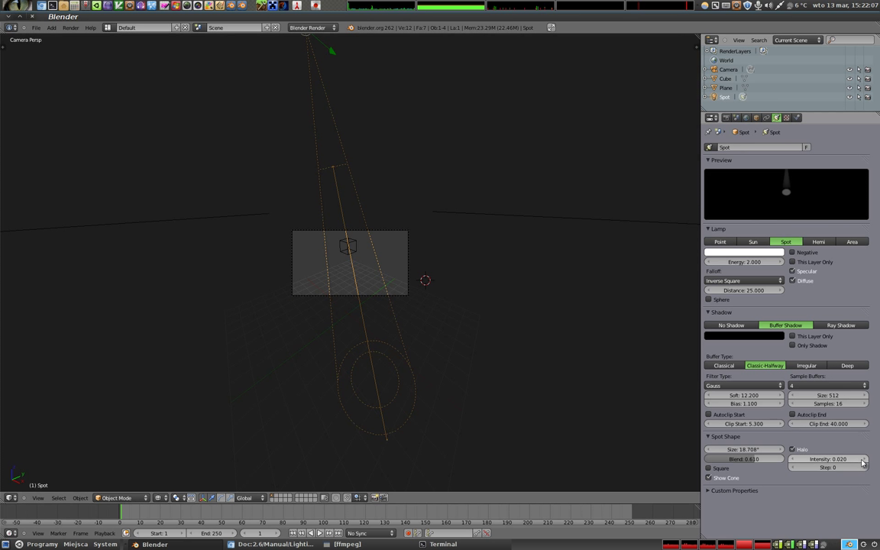
{"action": "left_click_drag", "start_coordinate": [862, 461], "coordinate": [807, 459]}
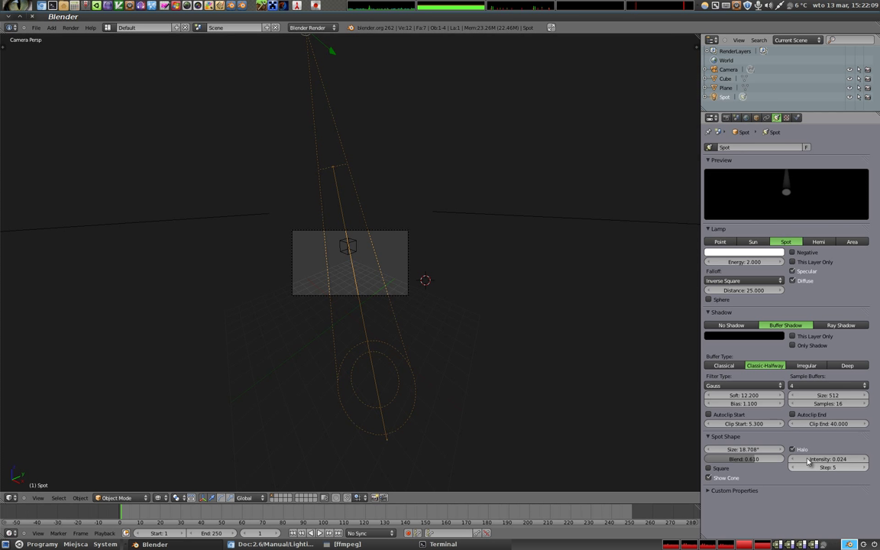
{"action": "key", "text": "F12"}
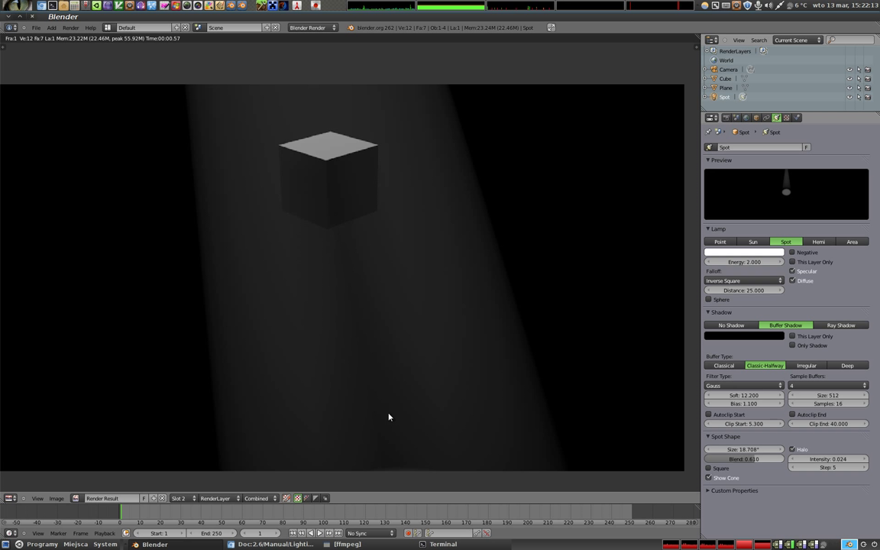
- Set shadow Soft to 1.2 and shadow buffer Size to 10000, then re-render
{"action": "left_click_drag", "start_coordinate": [744, 395], "coordinate": [710, 395]}
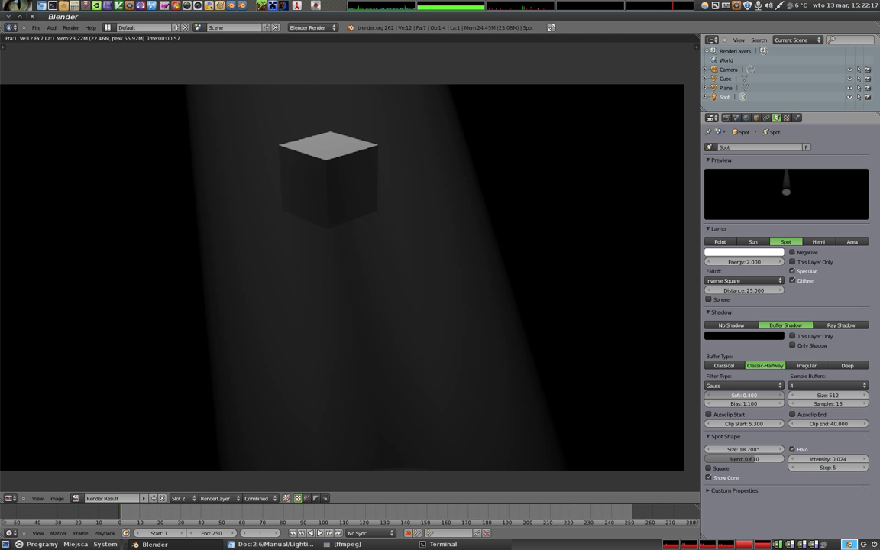
{"action": "left_click_drag", "start_coordinate": [744, 394], "coordinate": [752, 395]}
{"action": "key", "text": "F12"}
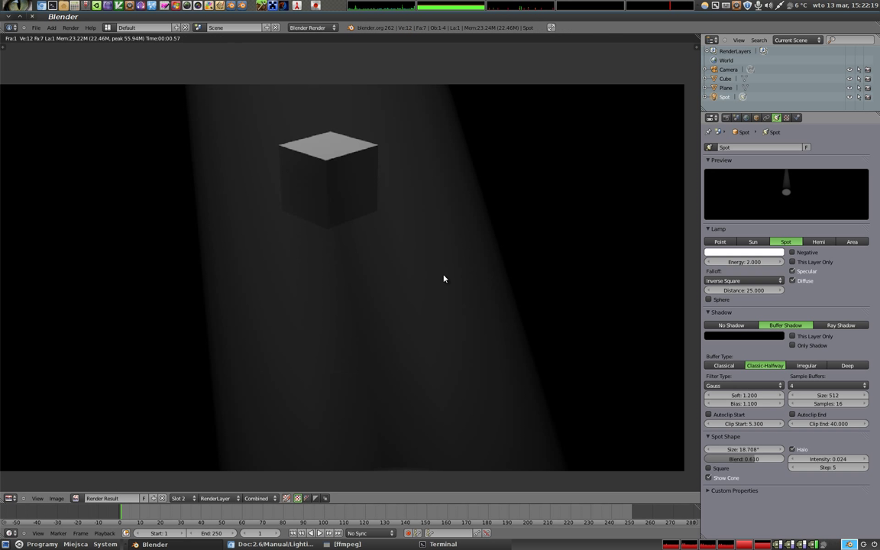
{"action": "left_click", "coordinate": [827, 403]}
{"action": "left_click", "coordinate": [828, 396]}
{"action": "type", "text": "1"}
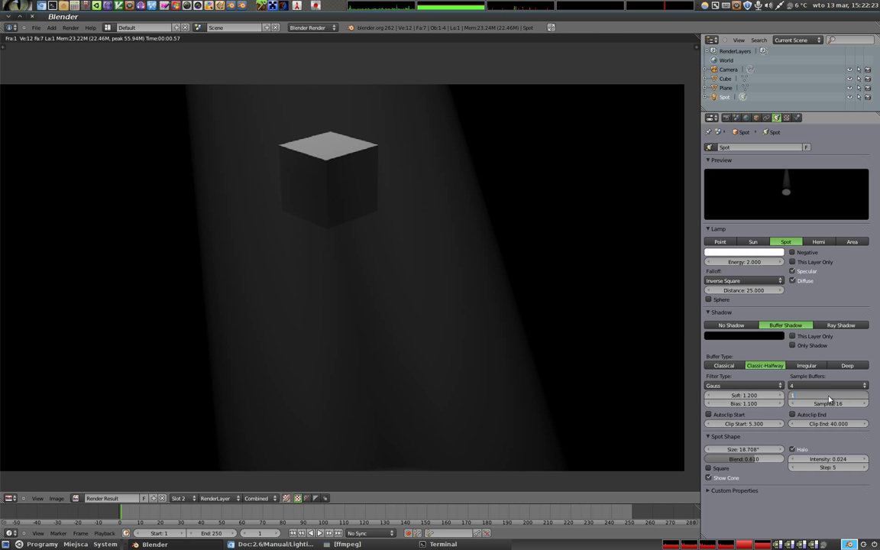
{"action": "key", "text": "Return"}
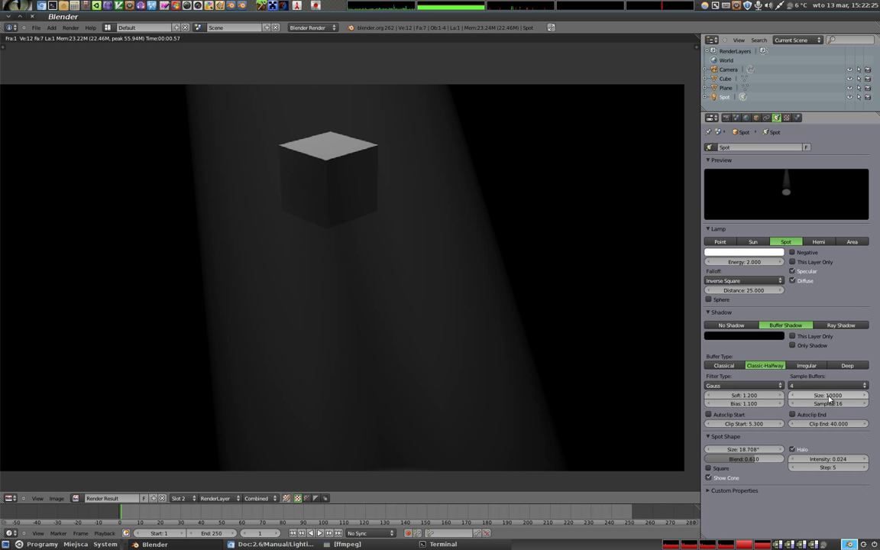
{"action": "key", "text": "F12"}
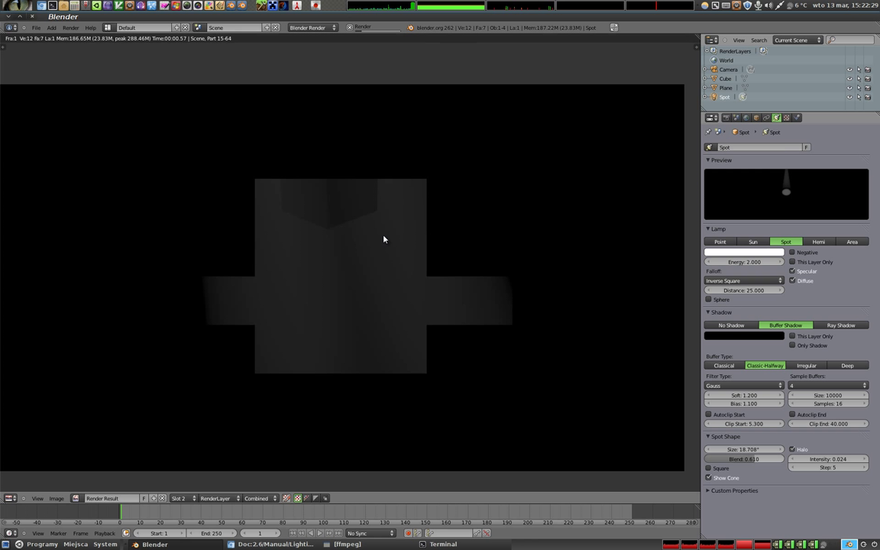
- Raise the halo Intensity further to 0.092 and re-render
{"action": "scroll", "coordinate": [357, 231], "scroll_direction": "down", "scroll_amount": 1}
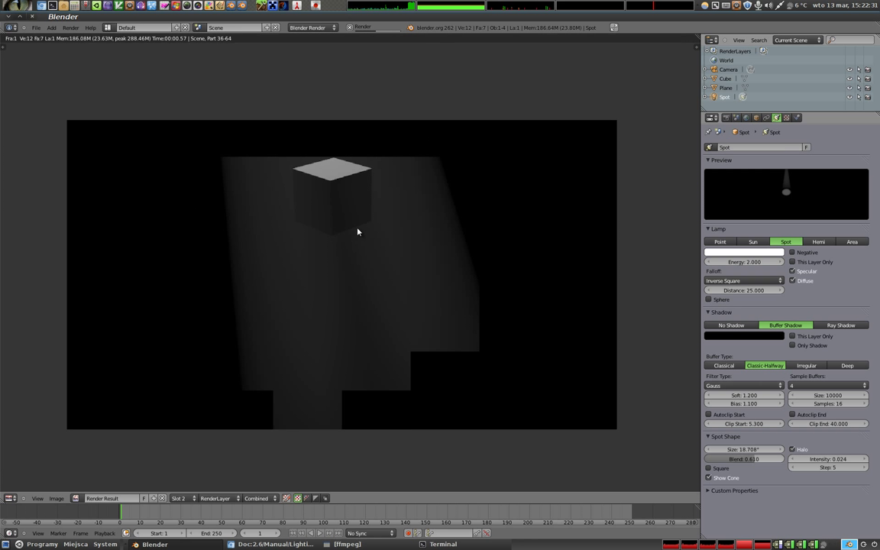
{"action": "mouse_move", "coordinate": [844, 461]}
{"action": "left_mouse_down"}
{"action": "mouse_move", "coordinate": [858, 461]}
{"action": "mouse_move", "coordinate": [837, 467]}
{"action": "left_mouse_up"}
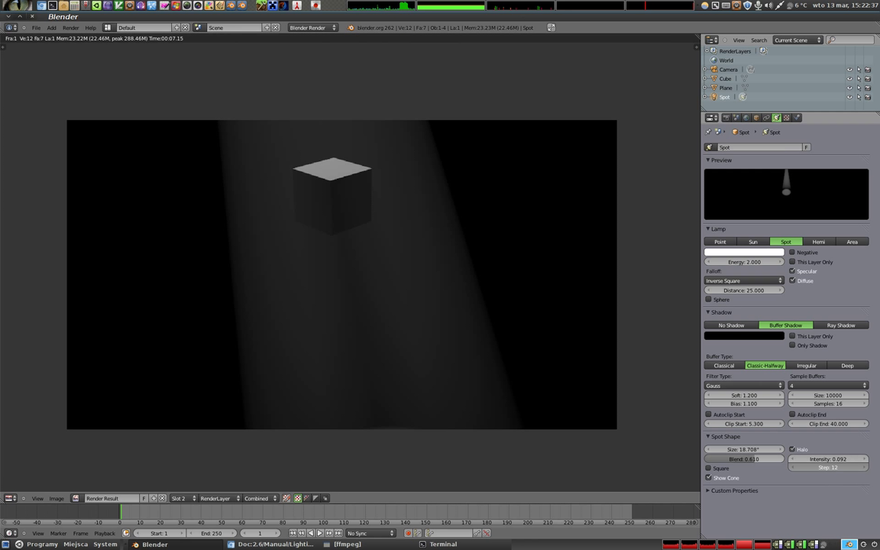
{"action": "key", "text": "F12"}
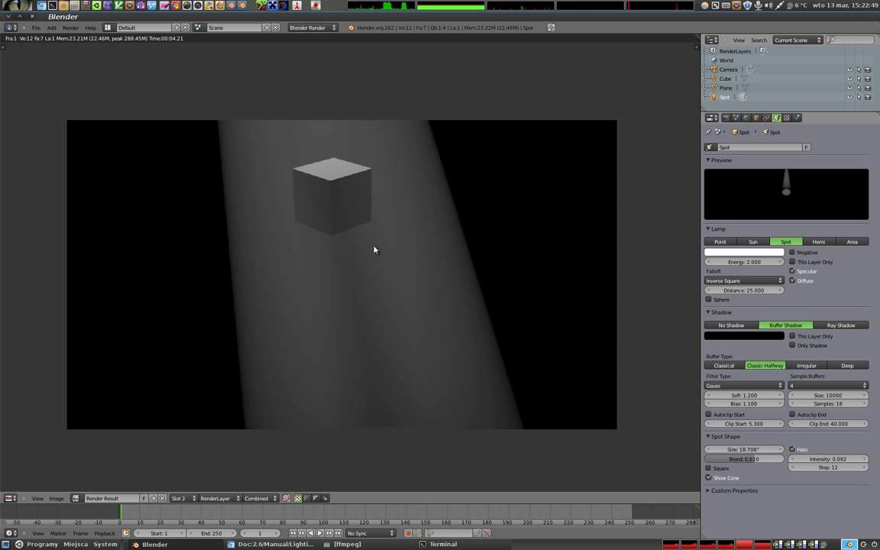
{"action": "key", "text": "Escape"}
{"action": "right_click", "coordinate": [352, 247]}
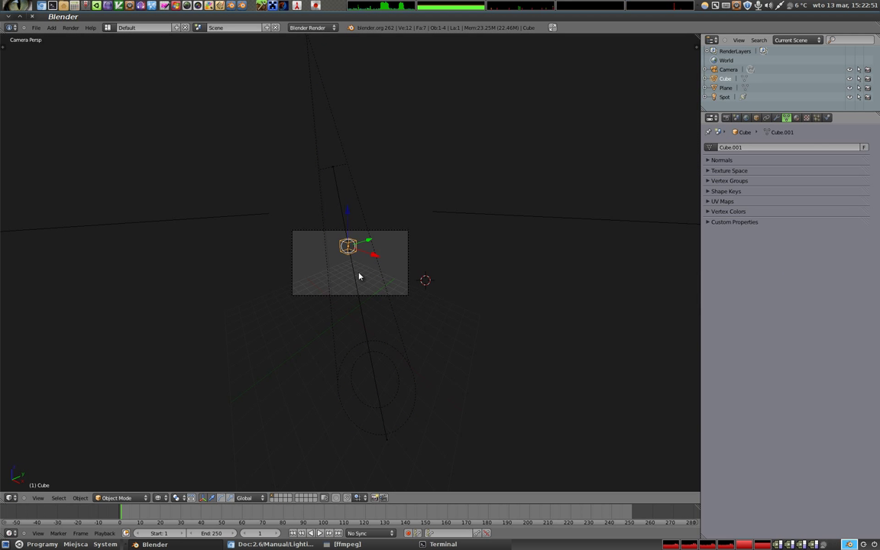
- Duplicate the cube, shrink and place the copy beside the original, and render both
{"action": "key", "text": "shift+d"}
{"action": "left_click", "coordinate": [373, 276]}
{"action": "key", "text": "g"}
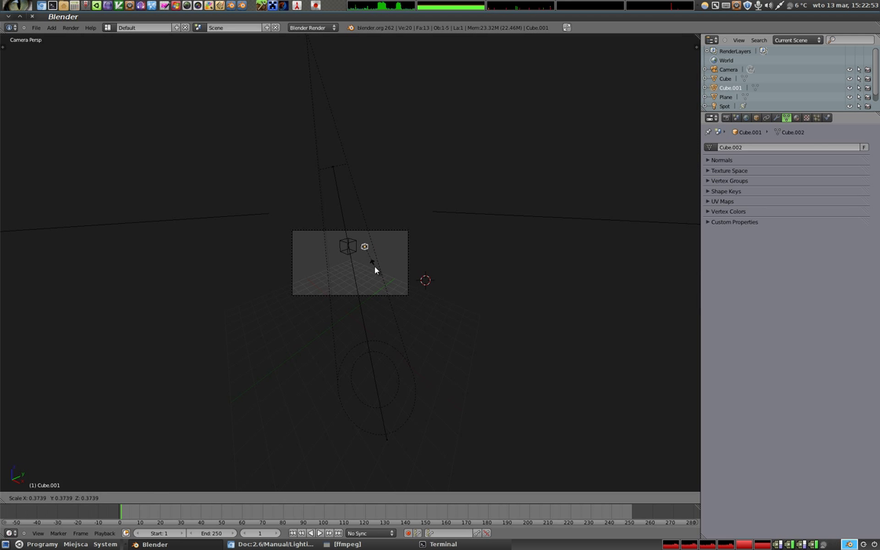
{"action": "left_click", "coordinate": [374, 272]}
{"action": "key", "text": "F12"}
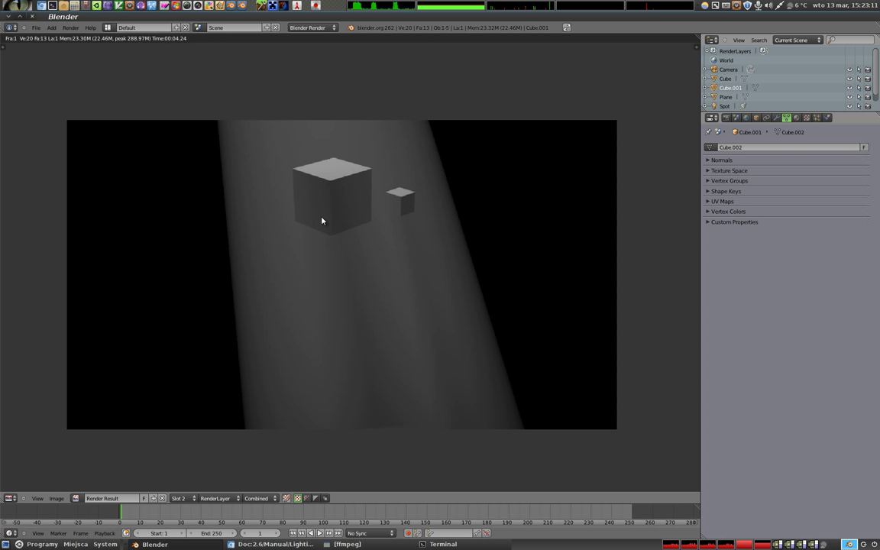
- Select the Spot lamp and lower its Halo Intensity to 0.033
{"action": "key", "text": "Escape"}
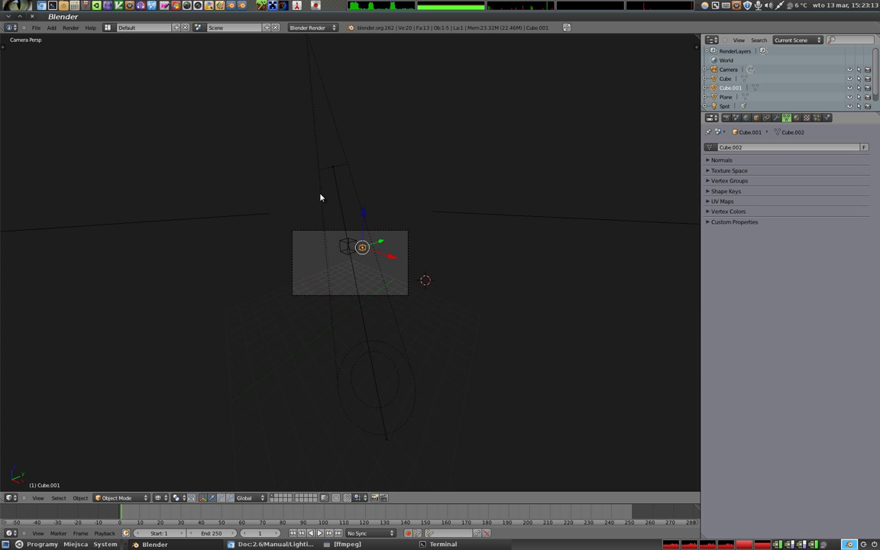
{"action": "right_click", "coordinate": [332, 170]}
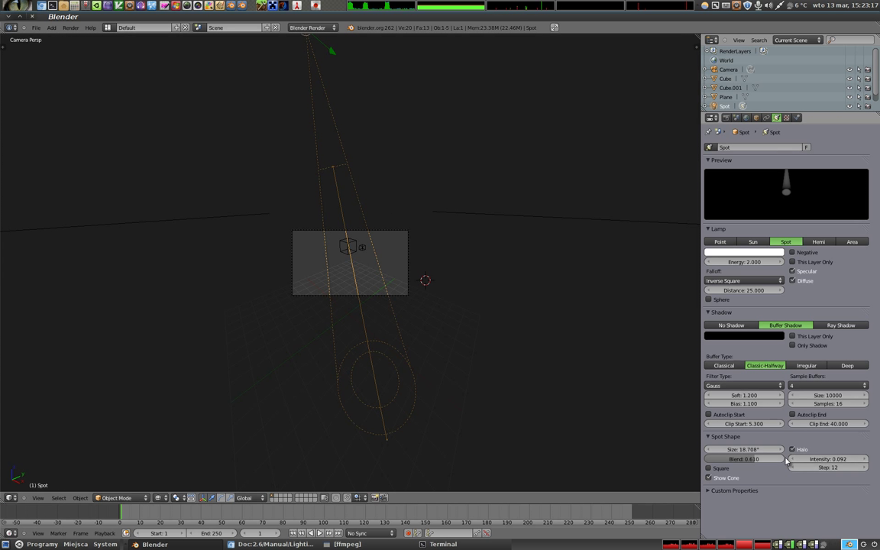
{"action": "left_click_drag", "start_coordinate": [820, 461], "coordinate": [801, 461]}
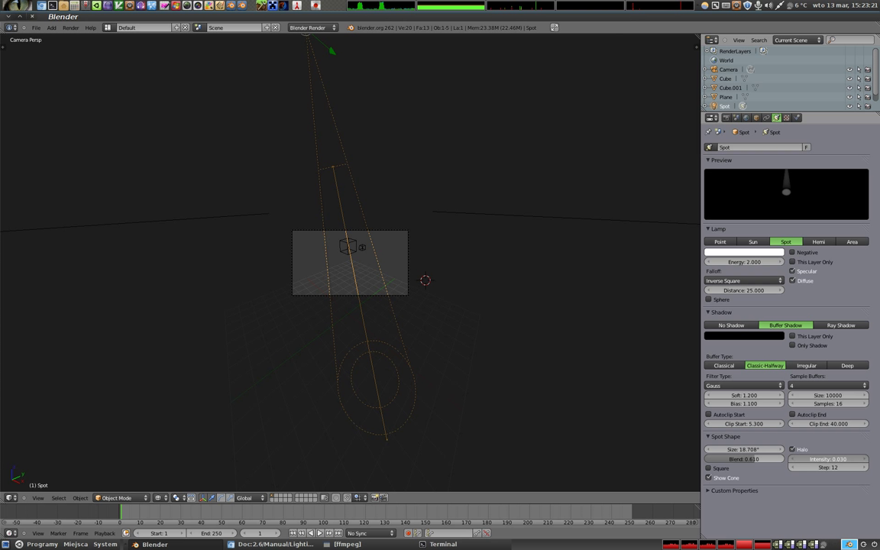
- Render the two floating cubes in the fainter halo, then return to the viewport
{"action": "key", "text": "F12"}
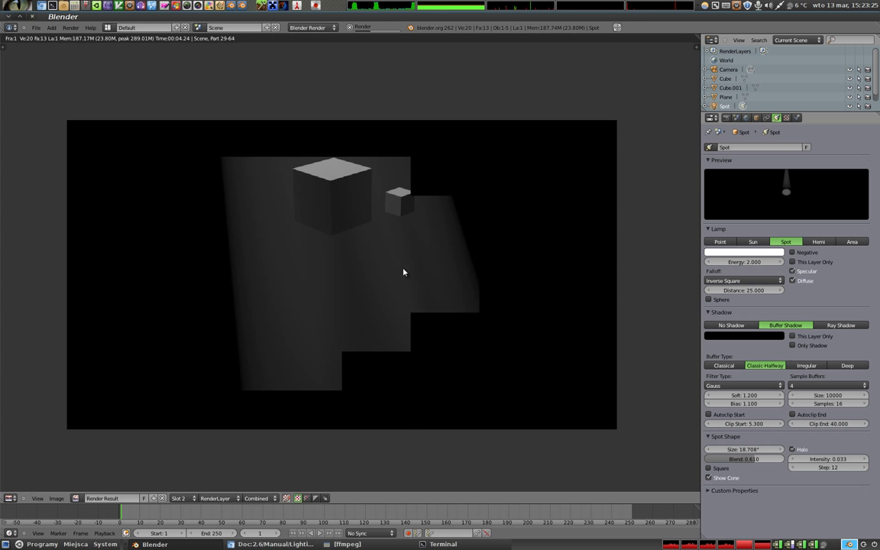
{"action": "scroll", "coordinate": [360, 271], "scroll_direction": "down", "scroll_amount": 1}
{"action": "scroll", "coordinate": [364, 275], "scroll_direction": "down", "scroll_amount": 2}
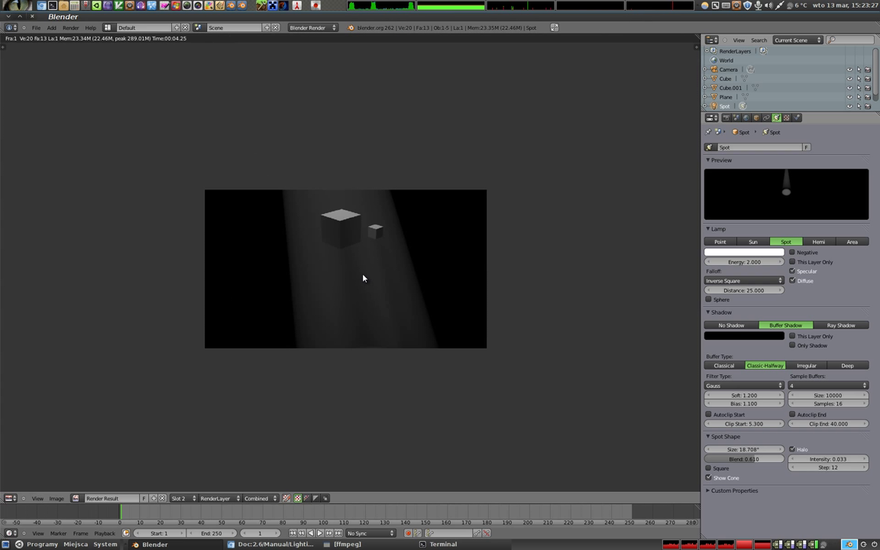
{"action": "scroll", "coordinate": [365, 271], "scroll_direction": "up", "scroll_amount": 2}
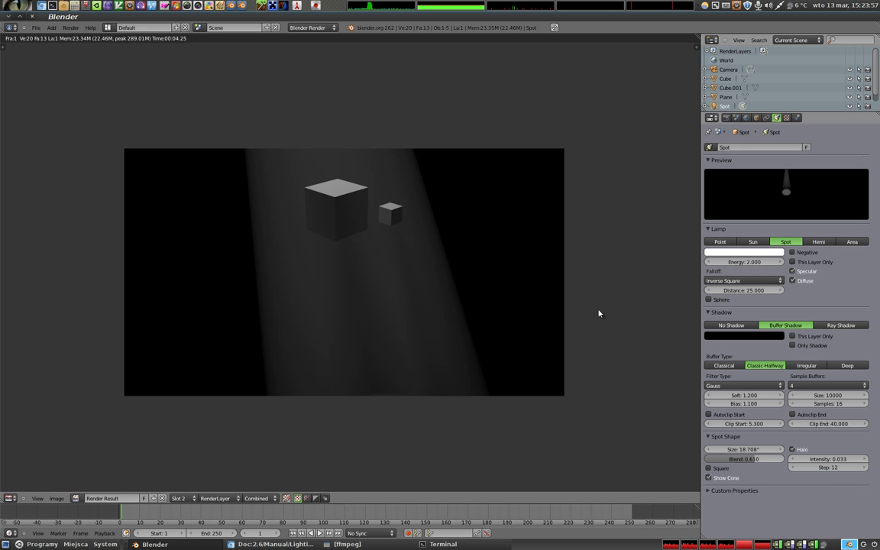
{"action": "key", "text": "Escape"}
- In Front Ortho view, duplicate the spot lamp, turn its cone sideways and reposition it
{"action": "key", "text": "KP_1"}
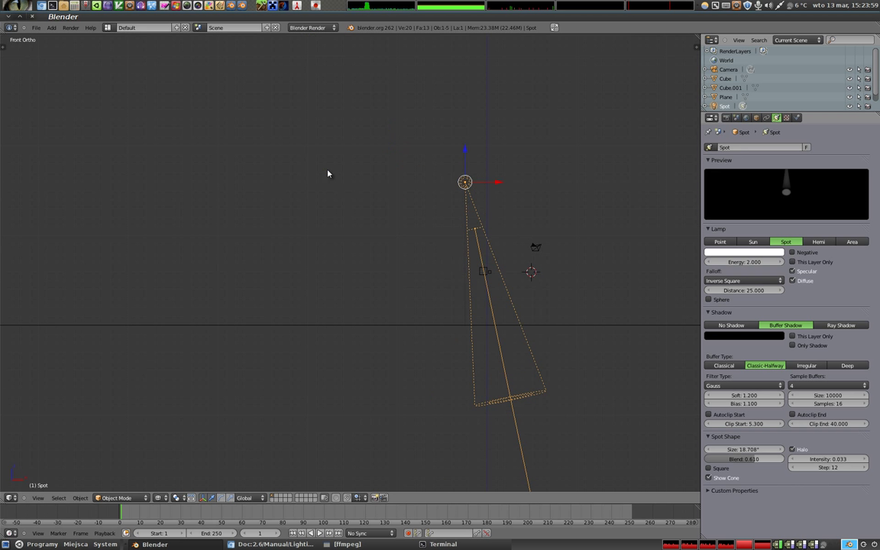
{"action": "key", "text": "shift+d"}
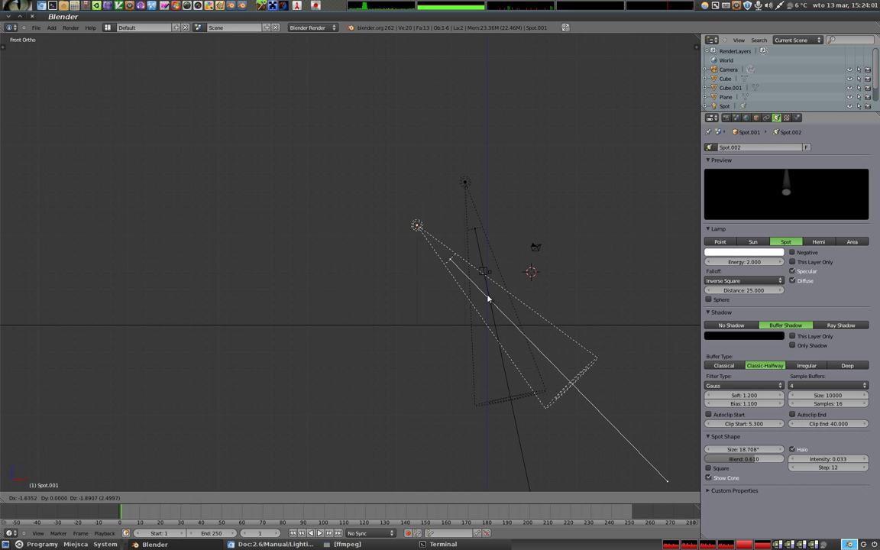
{"action": "left_click", "coordinate": [506, 291]}
{"action": "key", "text": "r"}
{"action": "left_click", "coordinate": [526, 200]}
{"action": "key", "text": "g"}
{"action": "left_click", "coordinate": [499, 284]}
- Aim the second lamp slightly downward, raise it, and render both crossing spot beams
{"action": "key", "text": "r"}
{"action": "left_click", "coordinate": [554, 299]}
{"action": "key", "text": "g"}
{"action": "left_click", "coordinate": [554, 279]}
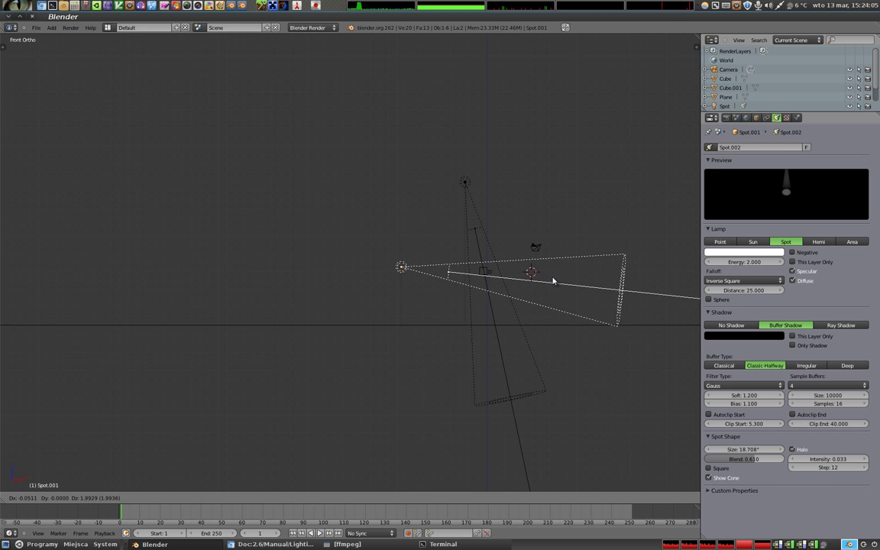
{"action": "key", "text": "F12"}
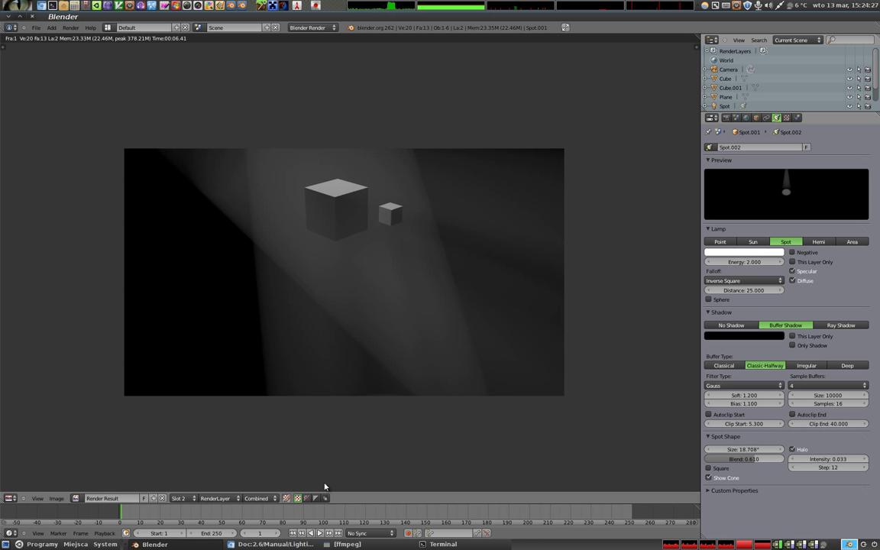
{"action": "key", "text": "alt+Tab"}
- Return to the top of the wiki page and expand Lighting to list Lights, Shadows, Volumetric Lights and more
{"action": "scroll", "coordinate": [336, 191], "scroll_direction": "down", "scroll_amount": 2, "text": "ctrl"}
{"action": "scroll", "coordinate": [350, 206], "scroll_direction": "up", "scroll_amount": 3}
{"action": "scroll", "coordinate": [350, 229], "scroll_direction": "up", "scroll_amount": 3}
{"action": "scroll", "coordinate": [349, 267], "scroll_direction": "up", "scroll_amount": 3}
{"action": "scroll", "coordinate": [350, 309], "scroll_direction": "up", "scroll_amount": 2}
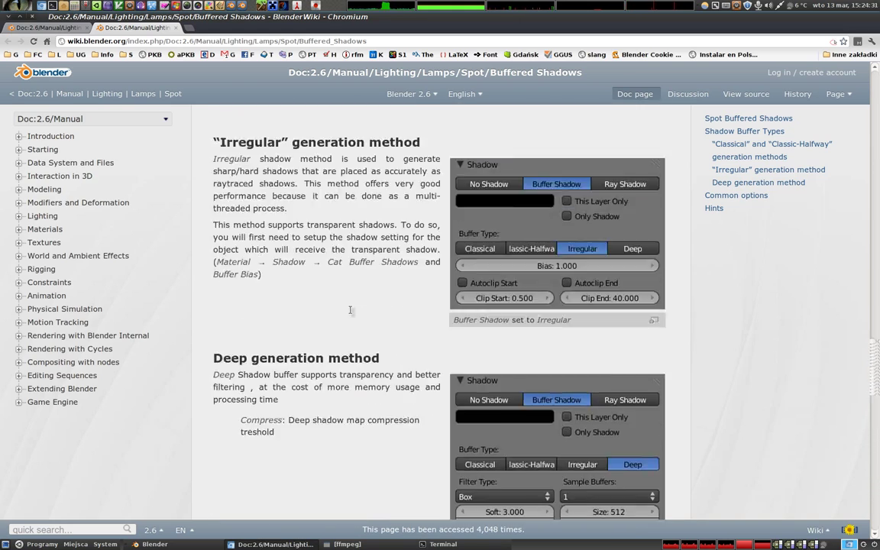
{"action": "scroll", "coordinate": [344, 305], "scroll_direction": "up", "scroll_amount": 4}
{"action": "scroll", "coordinate": [329, 299], "scroll_direction": "up", "scroll_amount": 2}
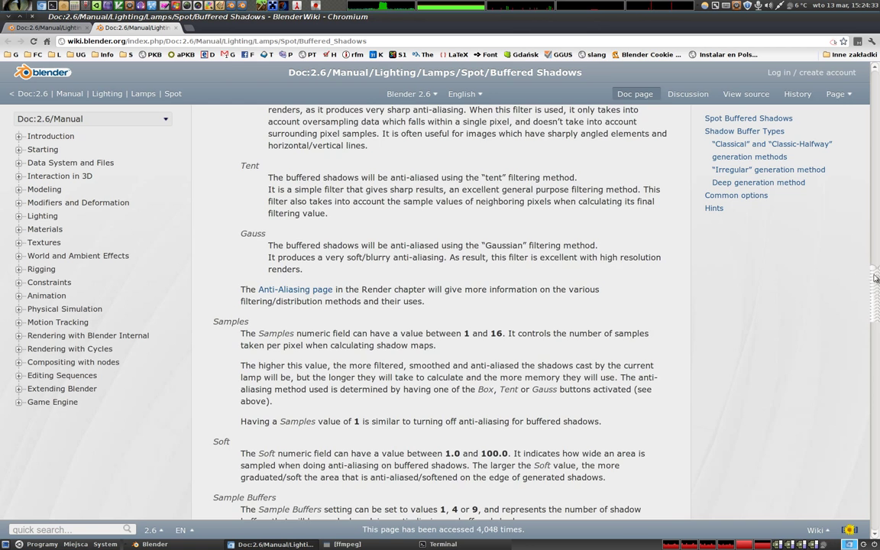
{"action": "scroll", "coordinate": [875, 278], "scroll_direction": "up", "scroll_amount": 5}
{"action": "scroll", "coordinate": [840, 229], "scroll_direction": "up", "scroll_amount": 3}
{"action": "scroll", "coordinate": [801, 168], "scroll_direction": "up", "scroll_amount": 2}
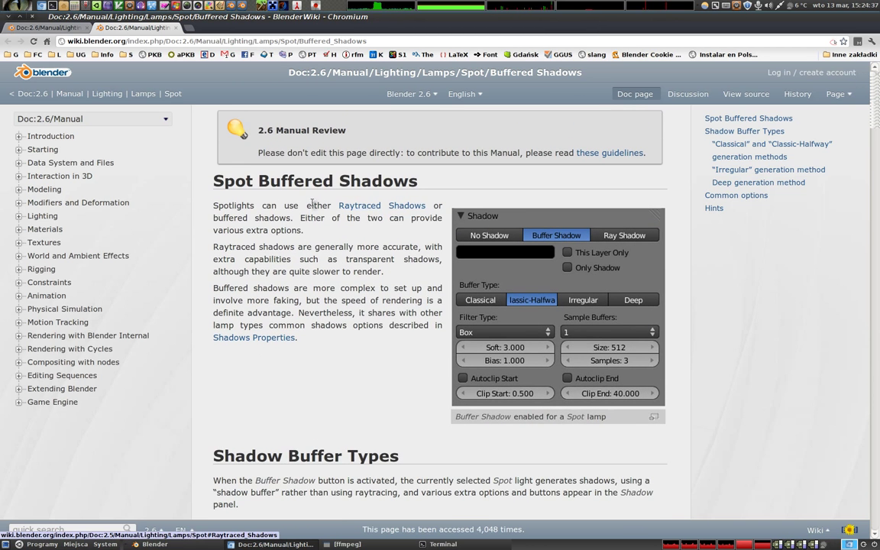
{"action": "left_click", "coordinate": [25, 216]}
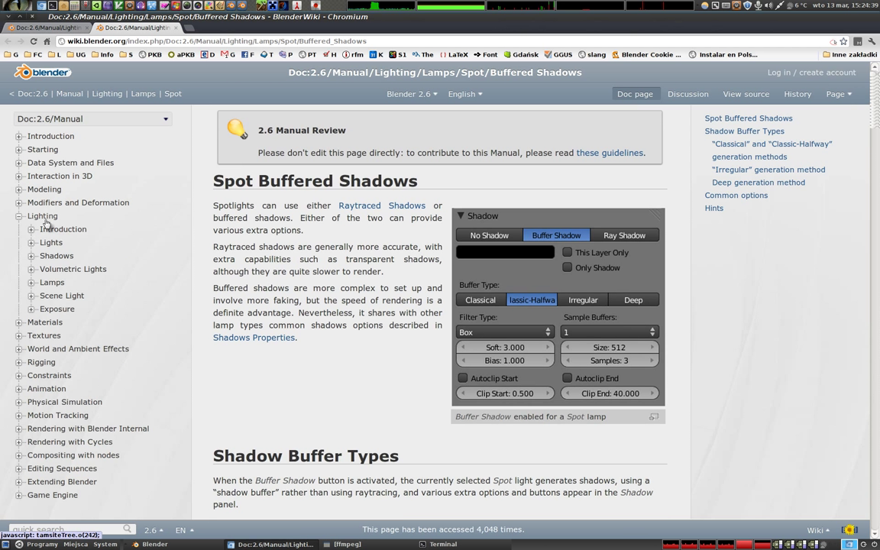